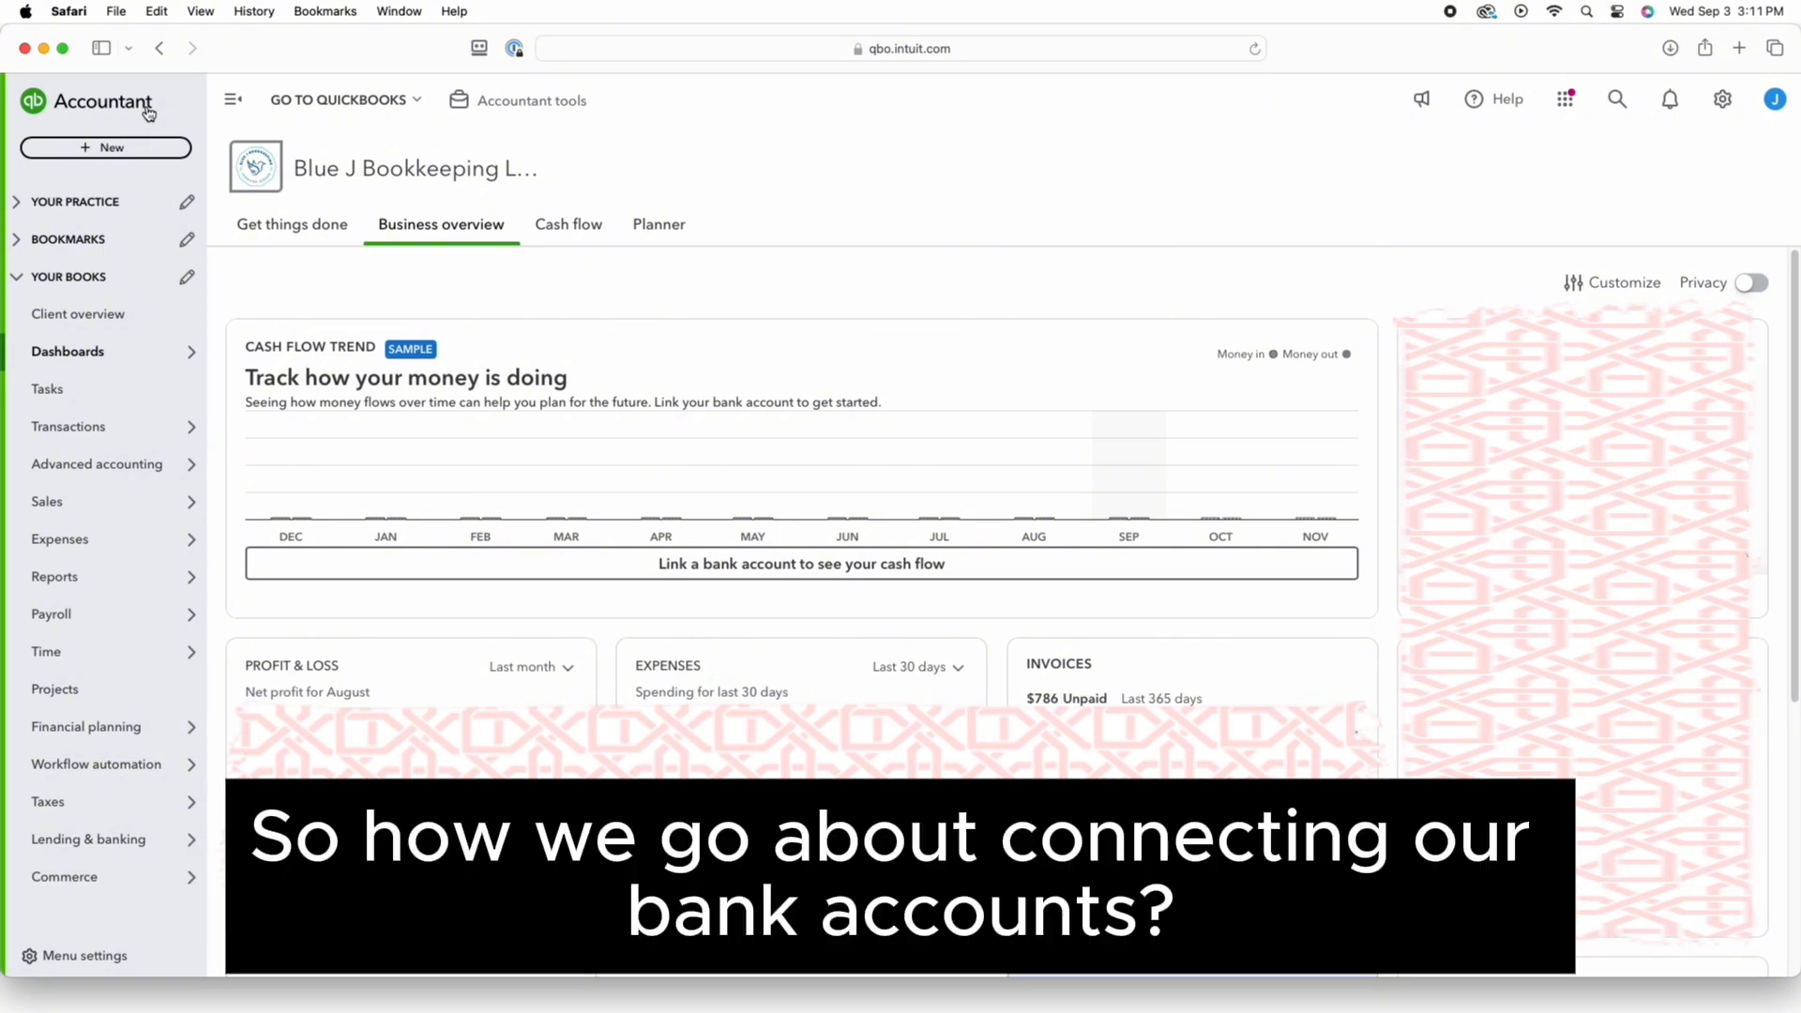
Go to Bank transactions and begin connecting a new bank account
mouse_move(123, 437)
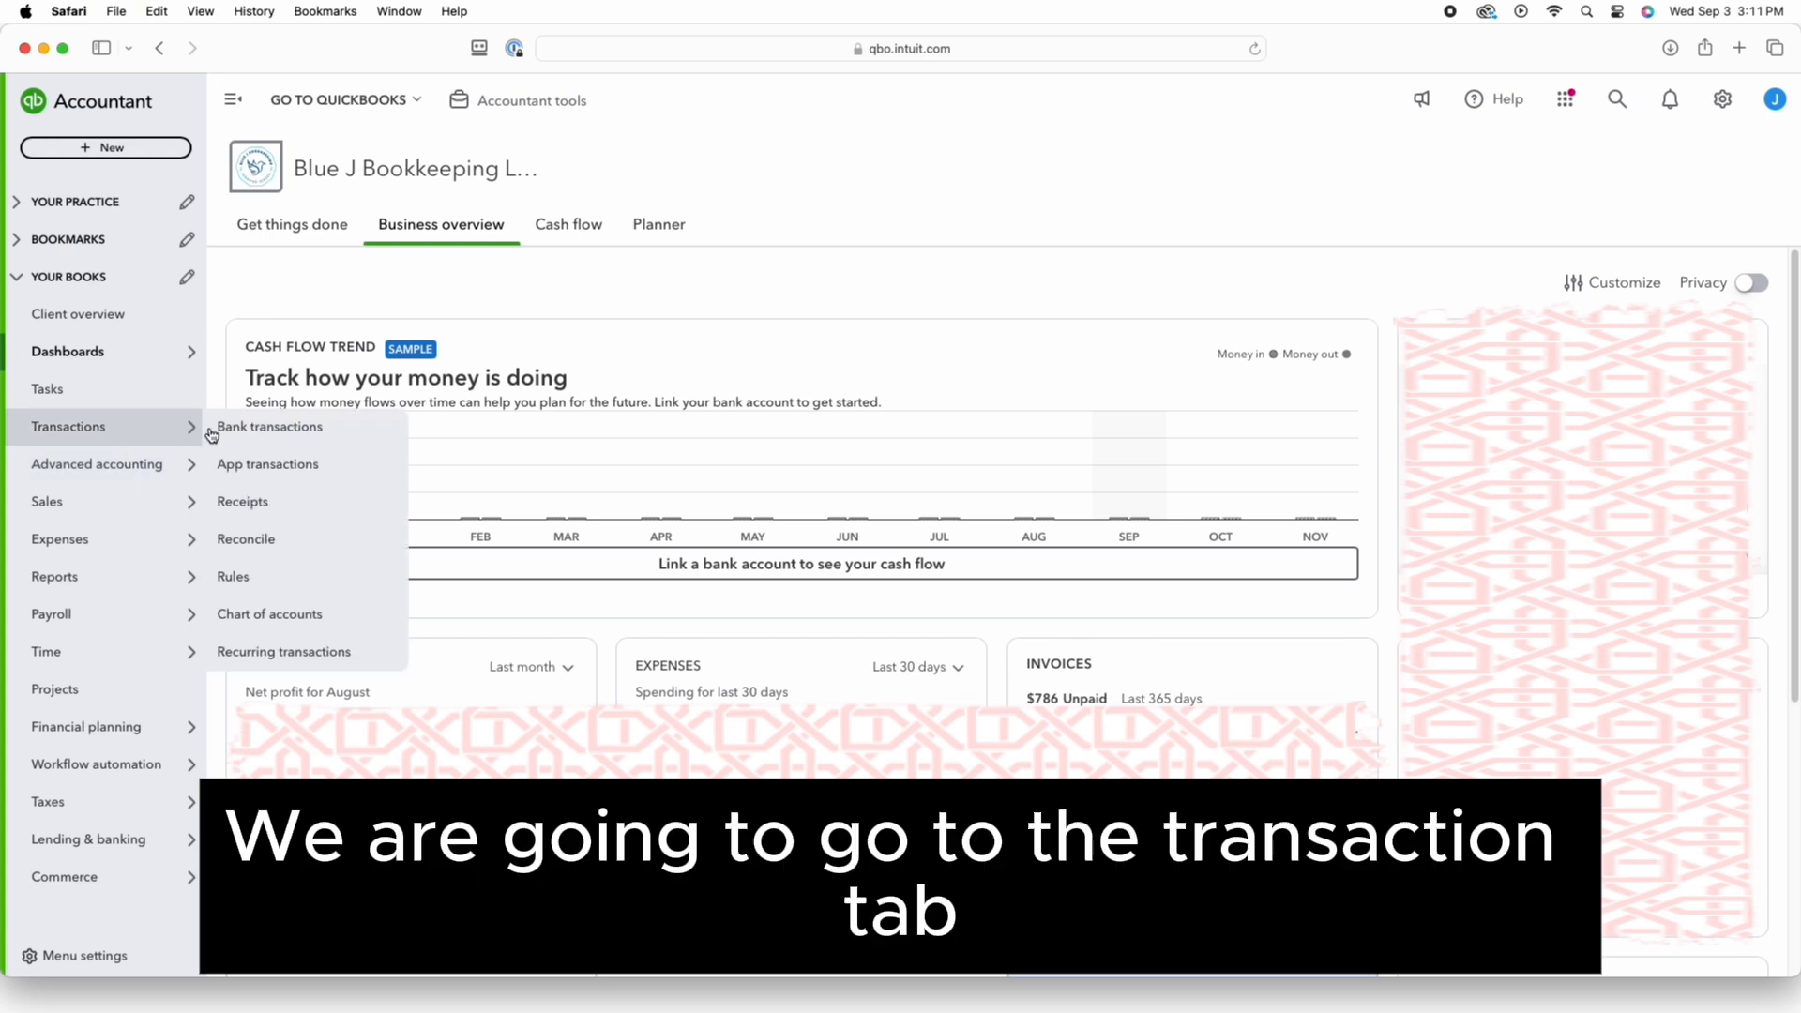
click(260, 428)
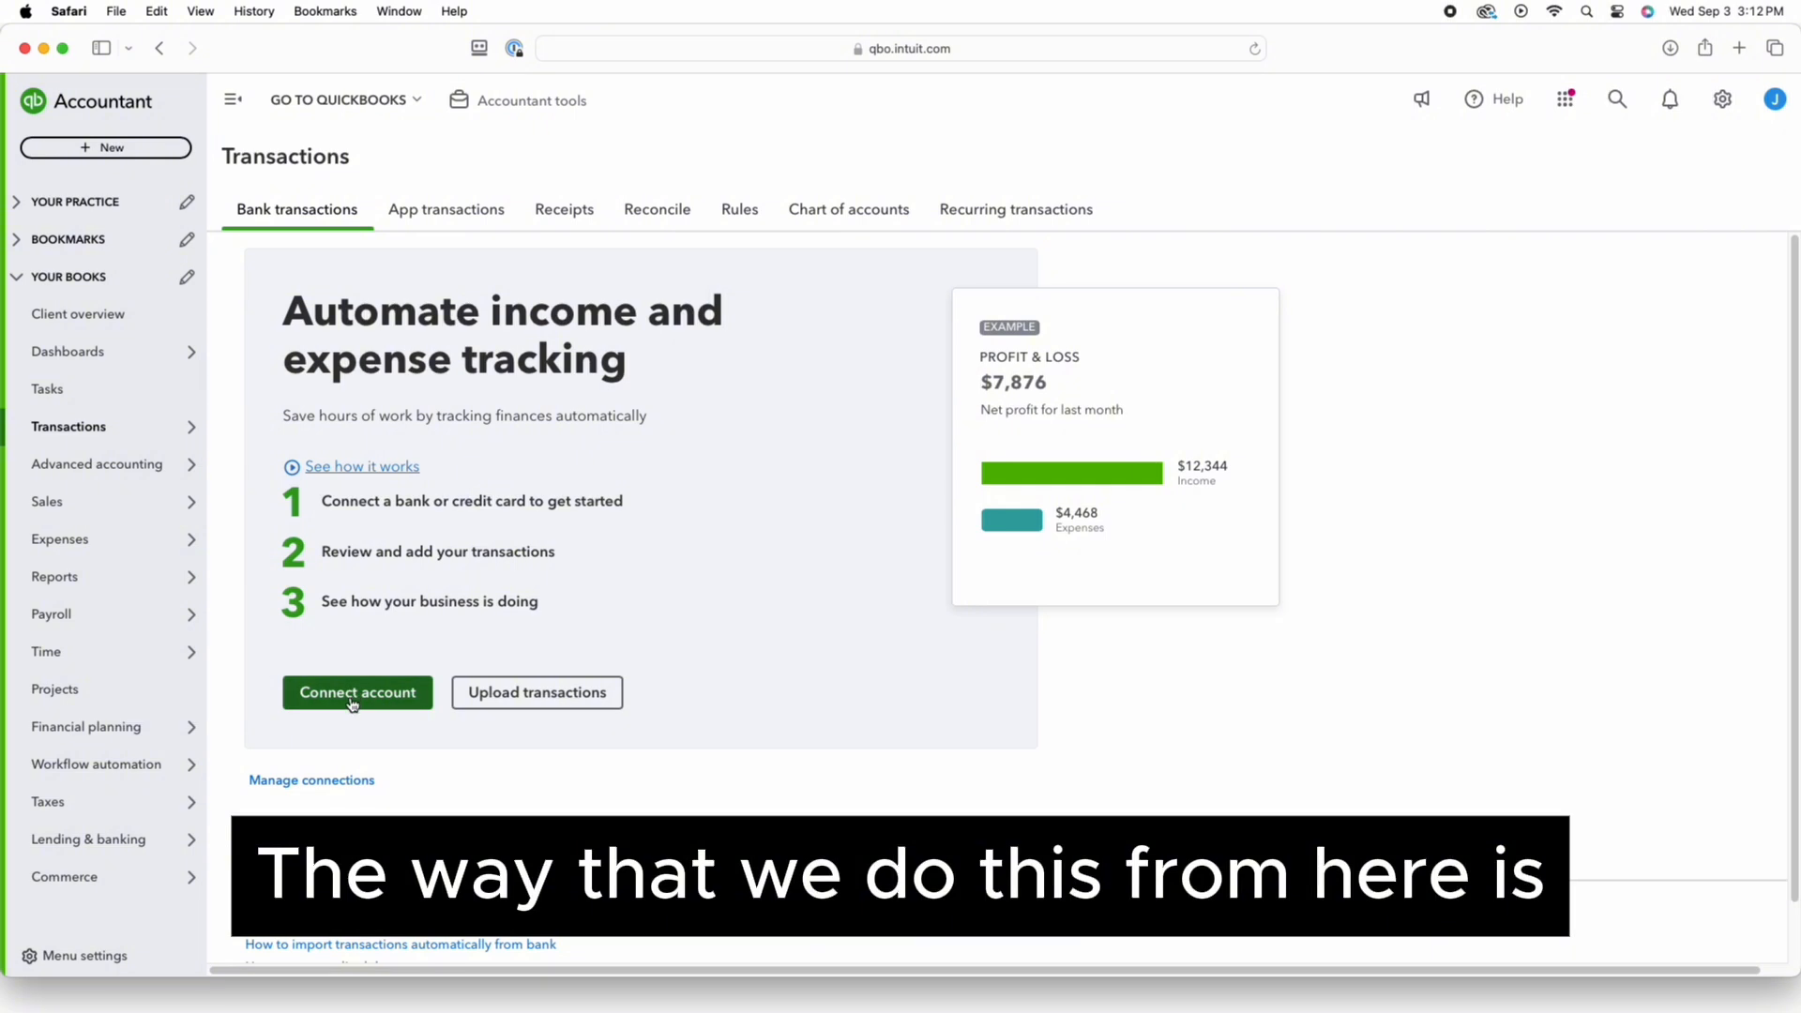
click(352, 701)
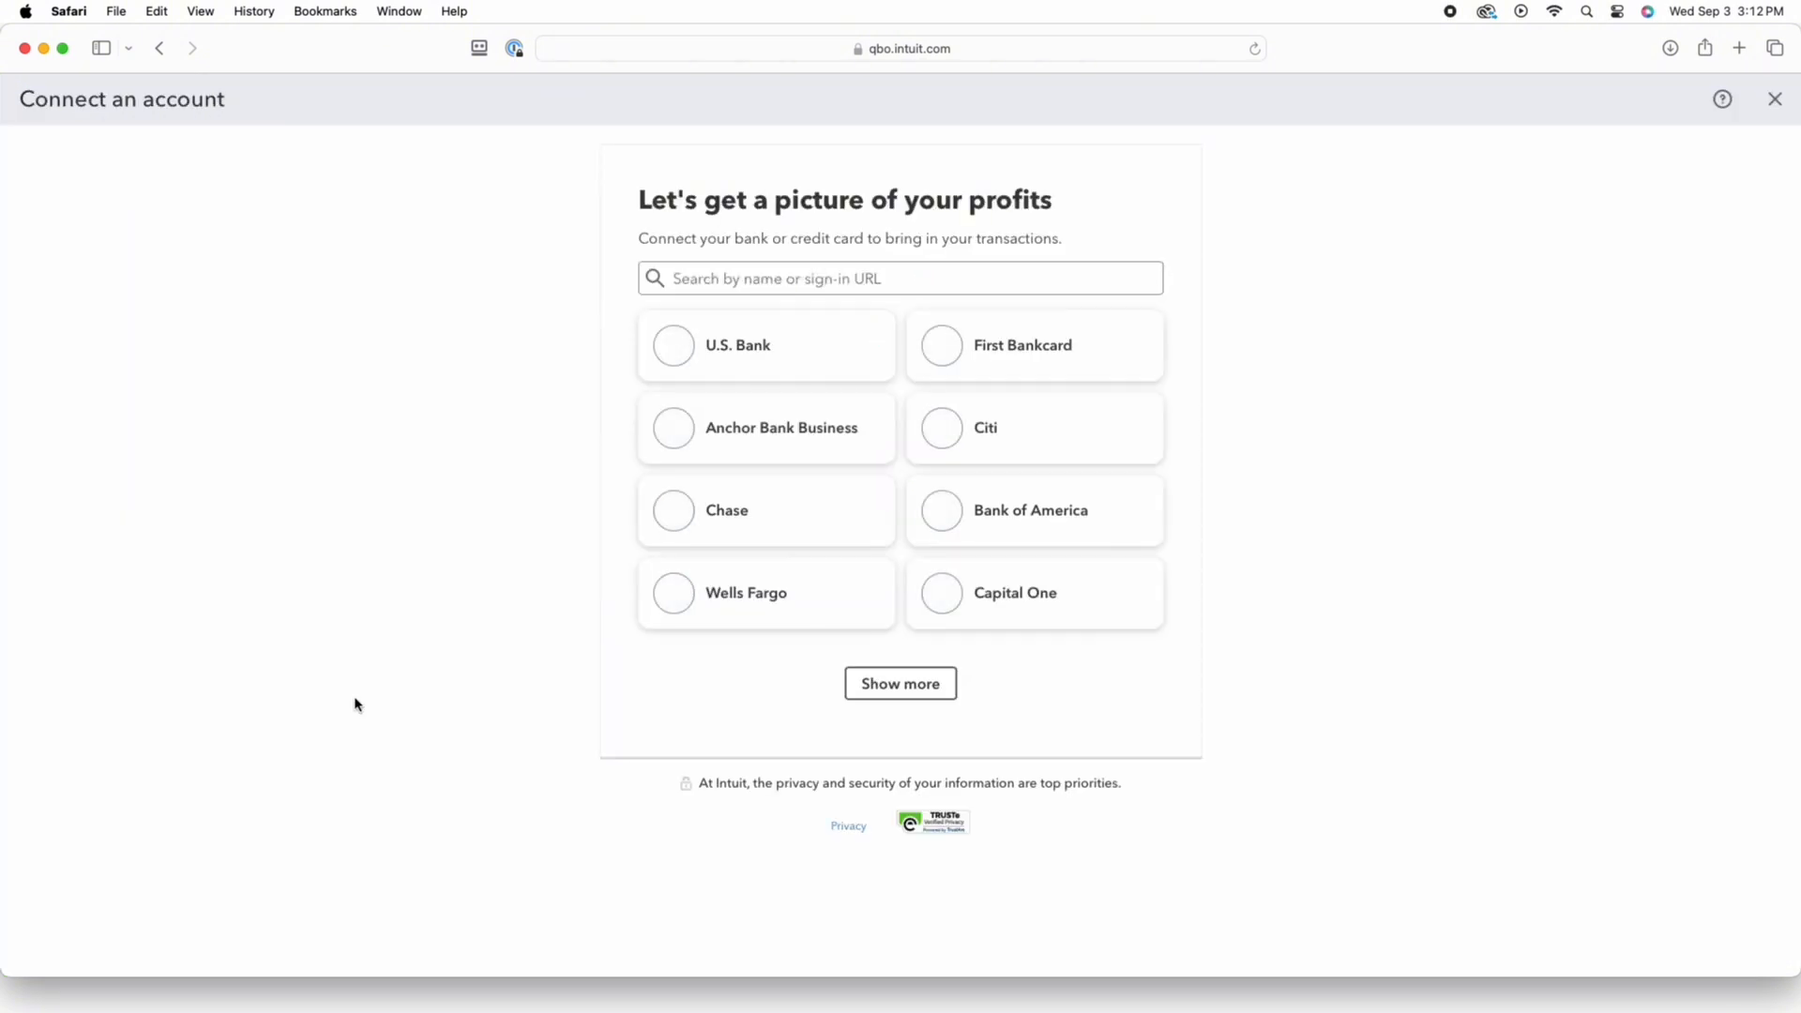
Search the bank list for 'fibt', then clear it and search 'first international' instead
click(871, 278)
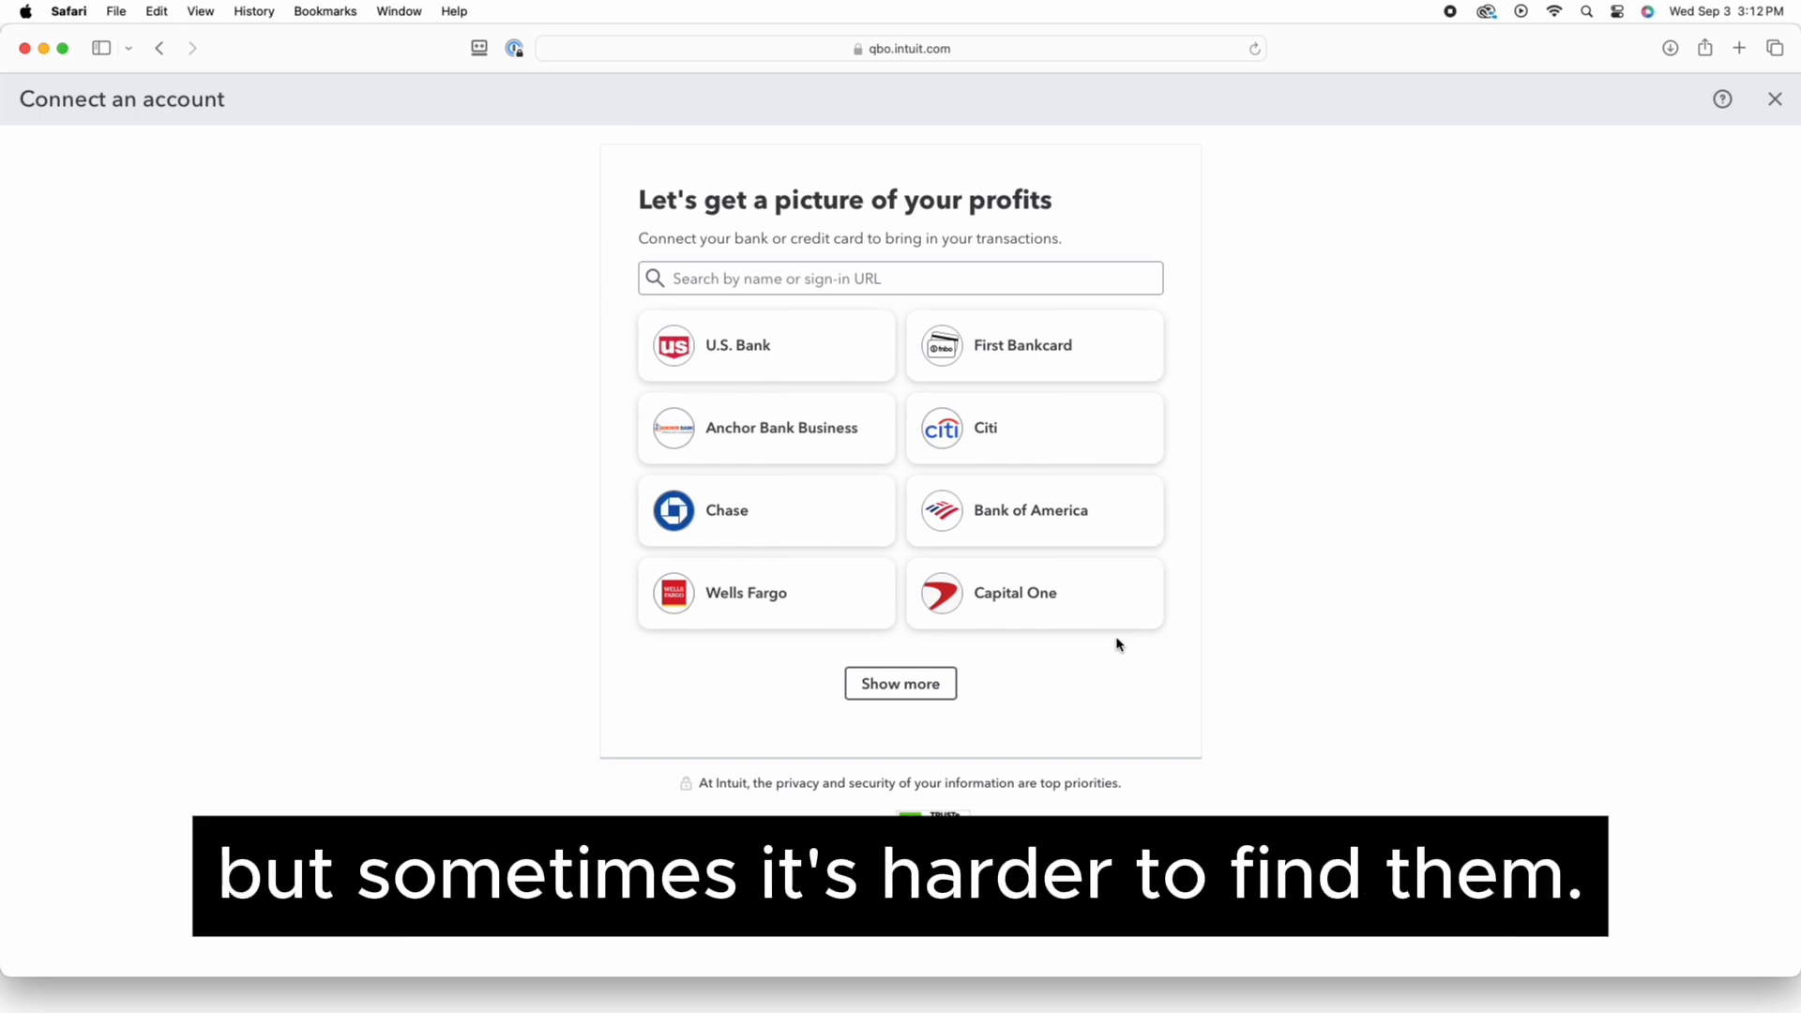
click(827, 280)
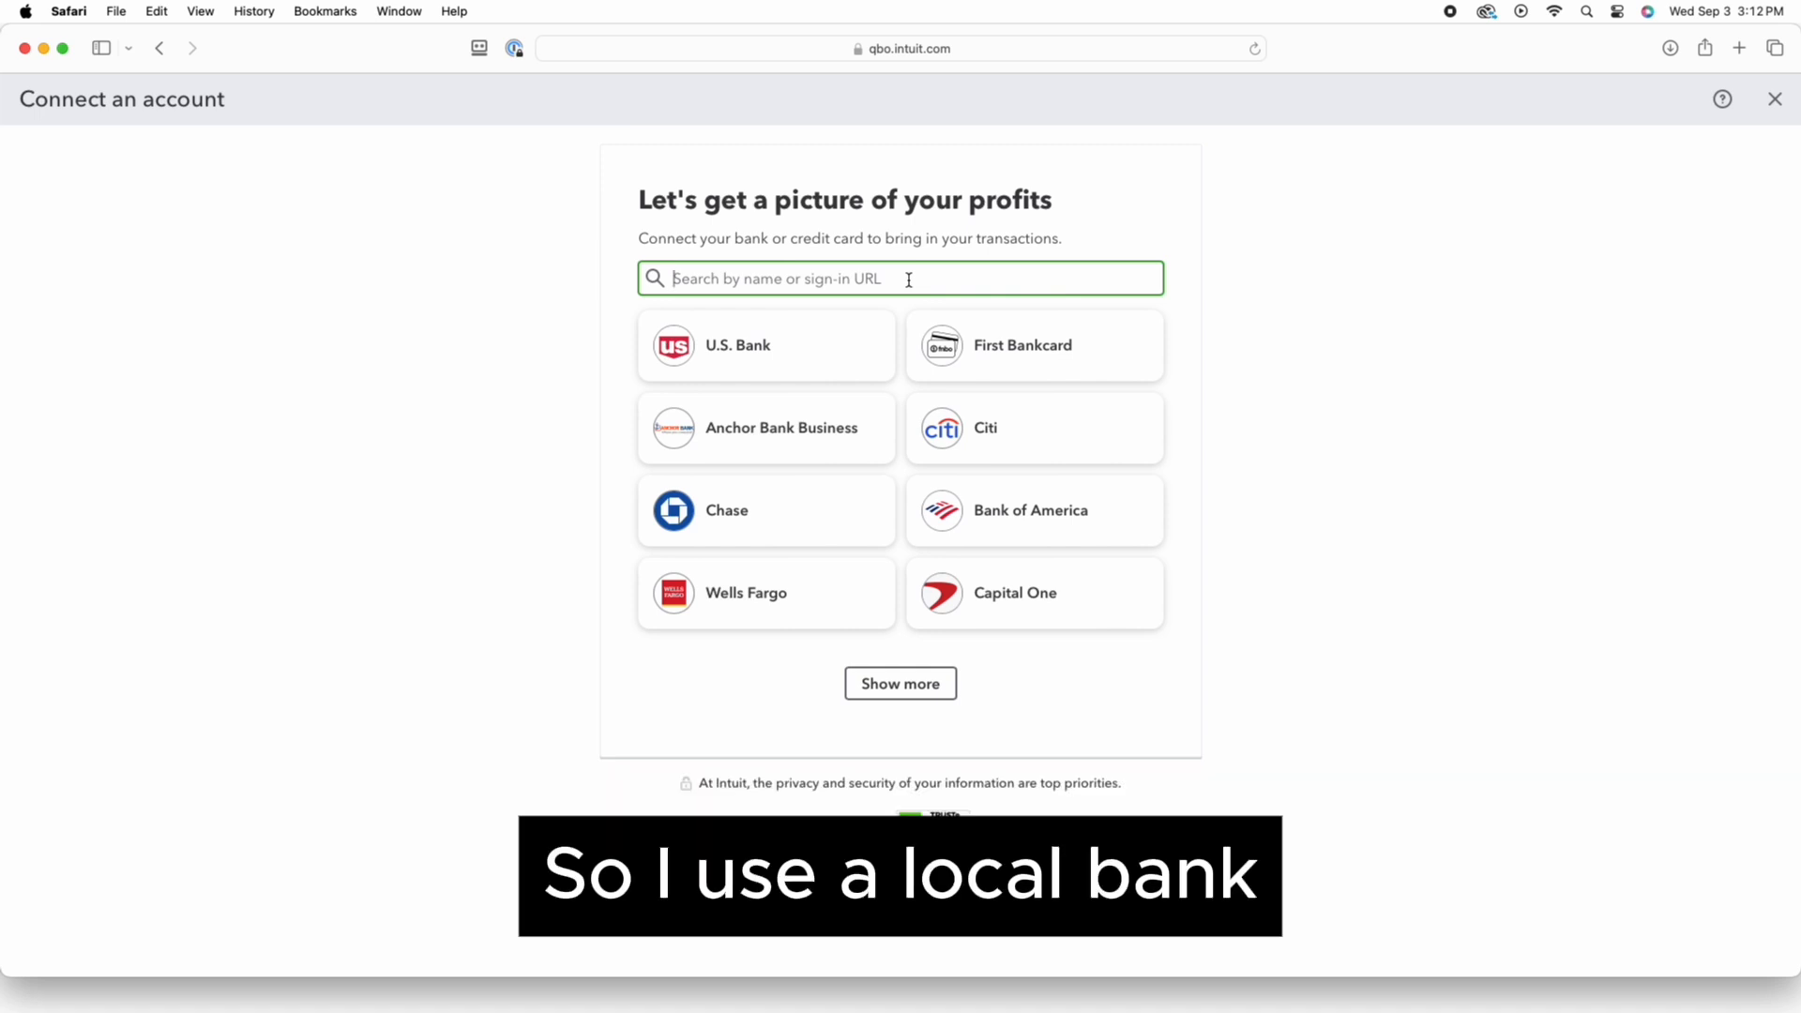
text(fibt)
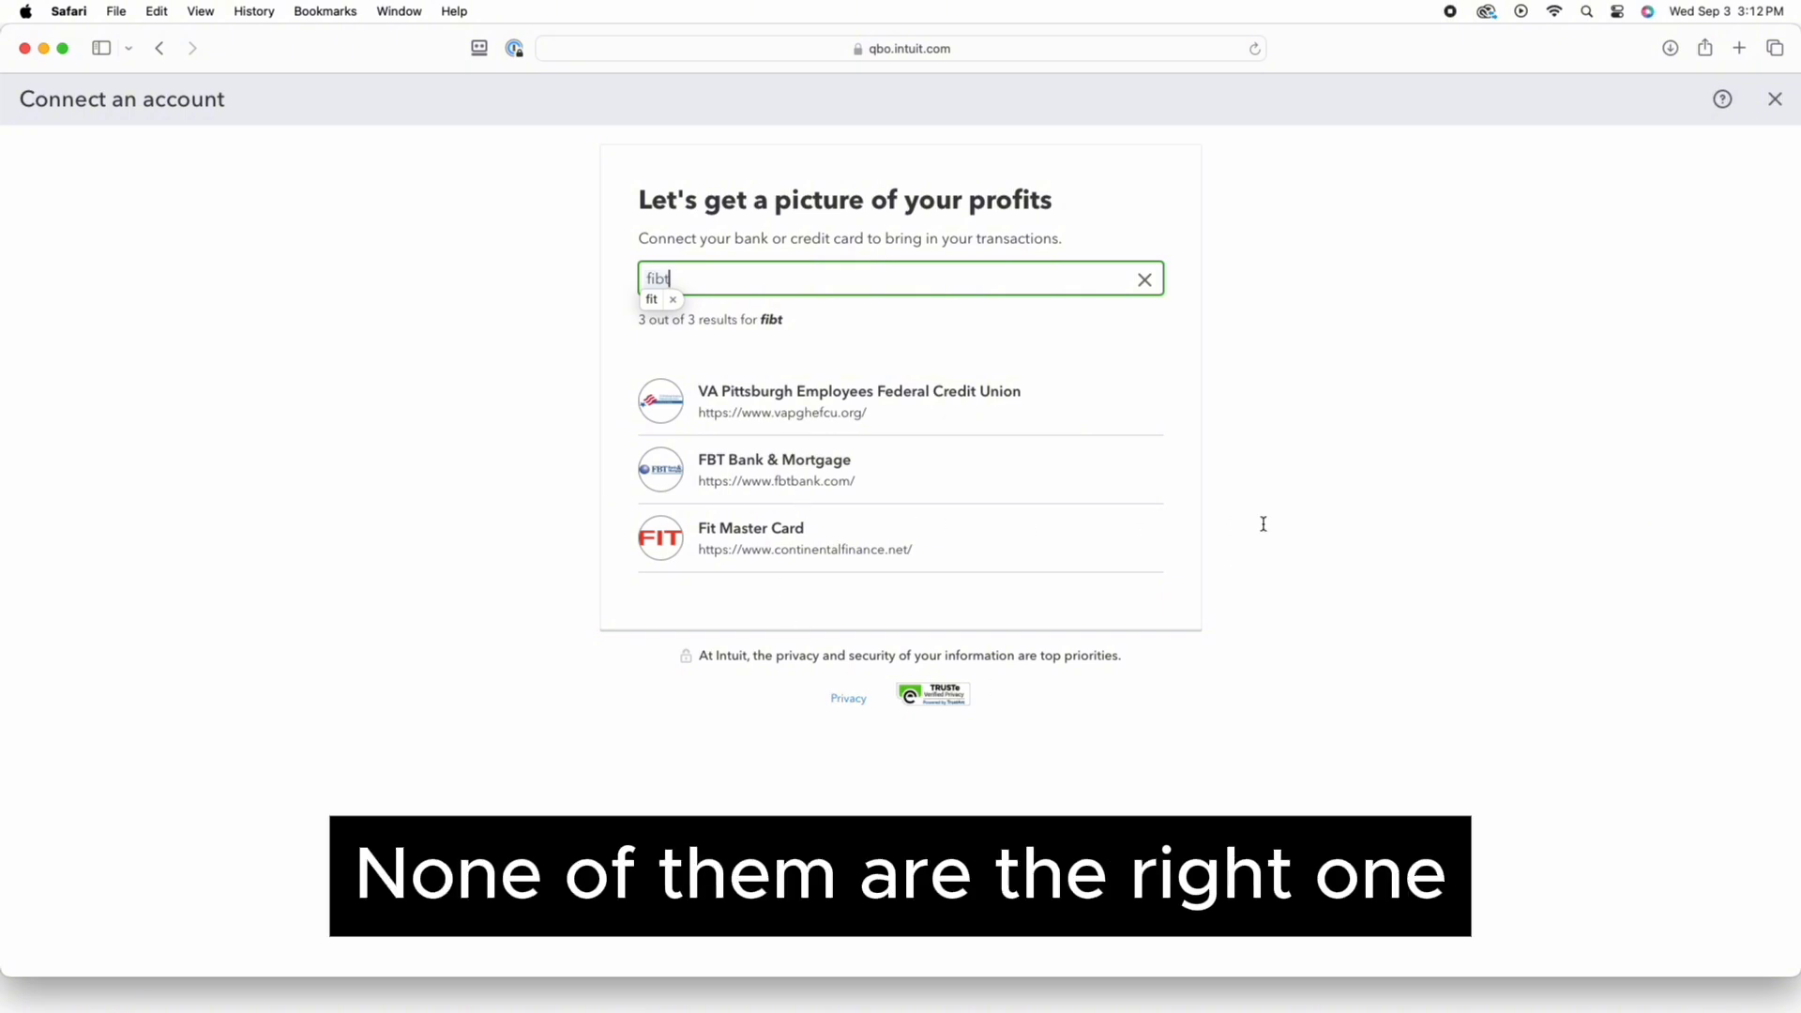
key(BackSpace)
key(BackSpace)
key(BackSpace)
key(BackSpace)
text(fi)
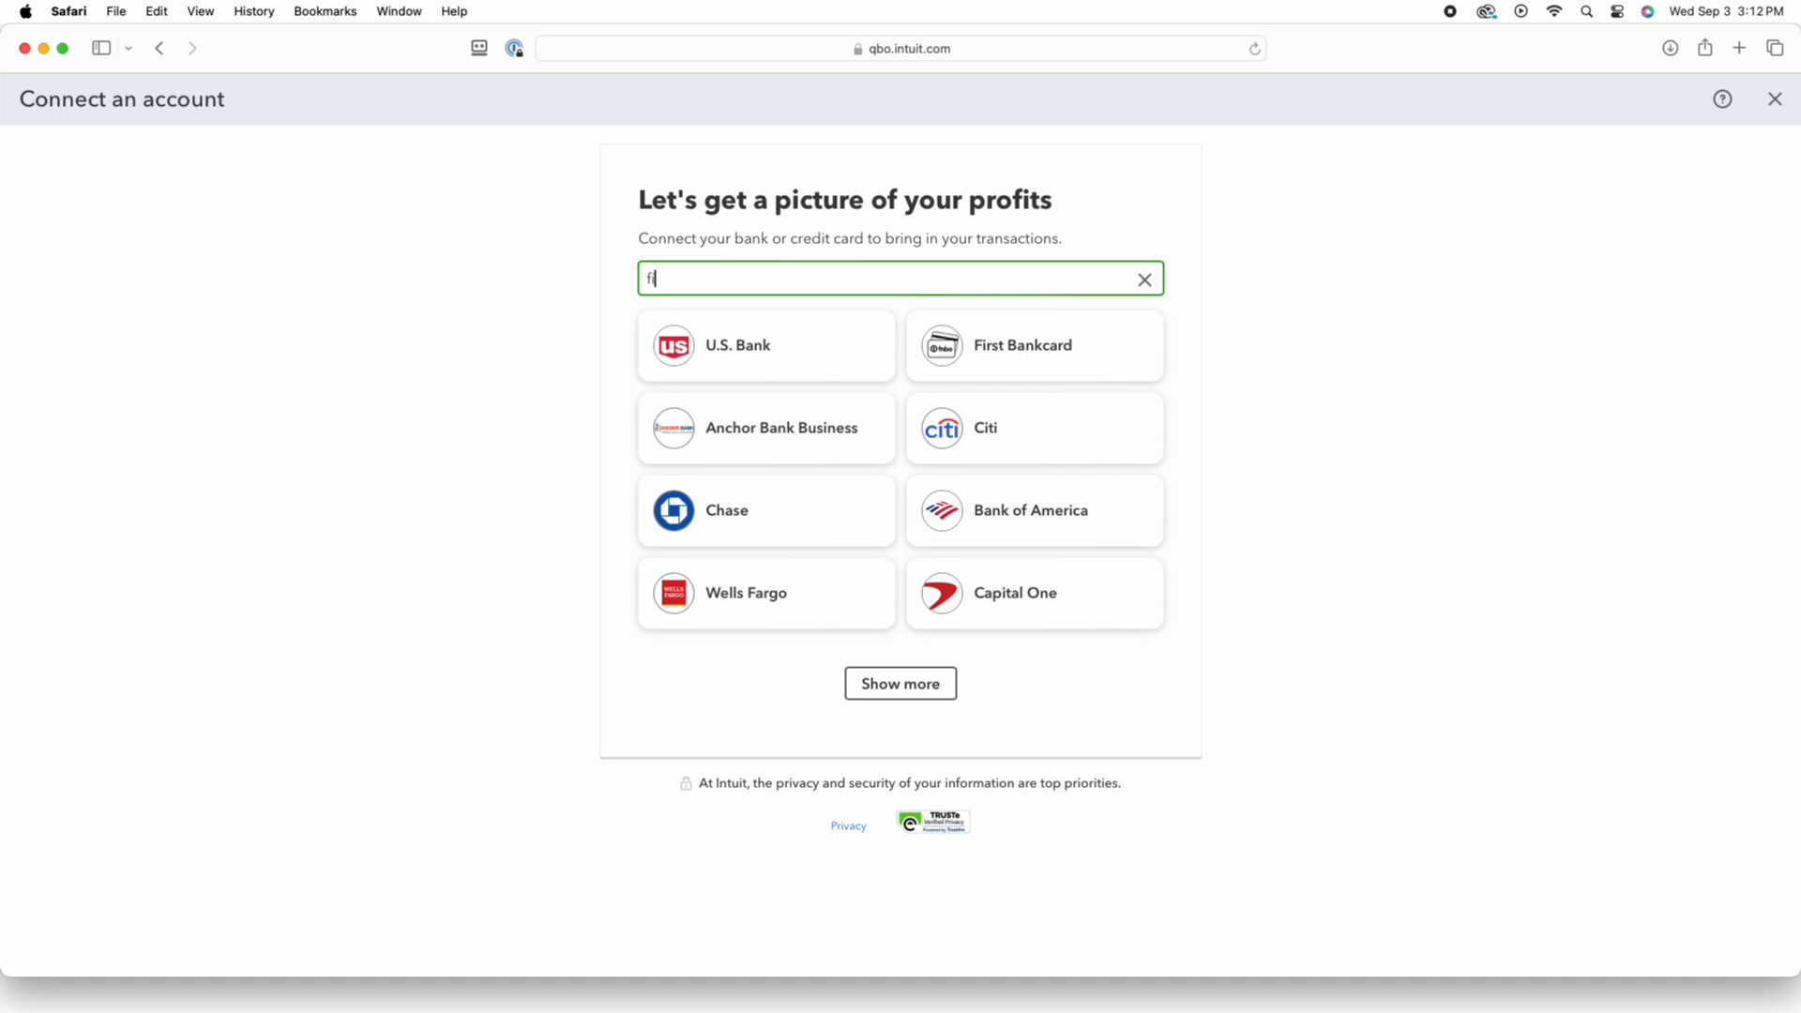
text(rst in)
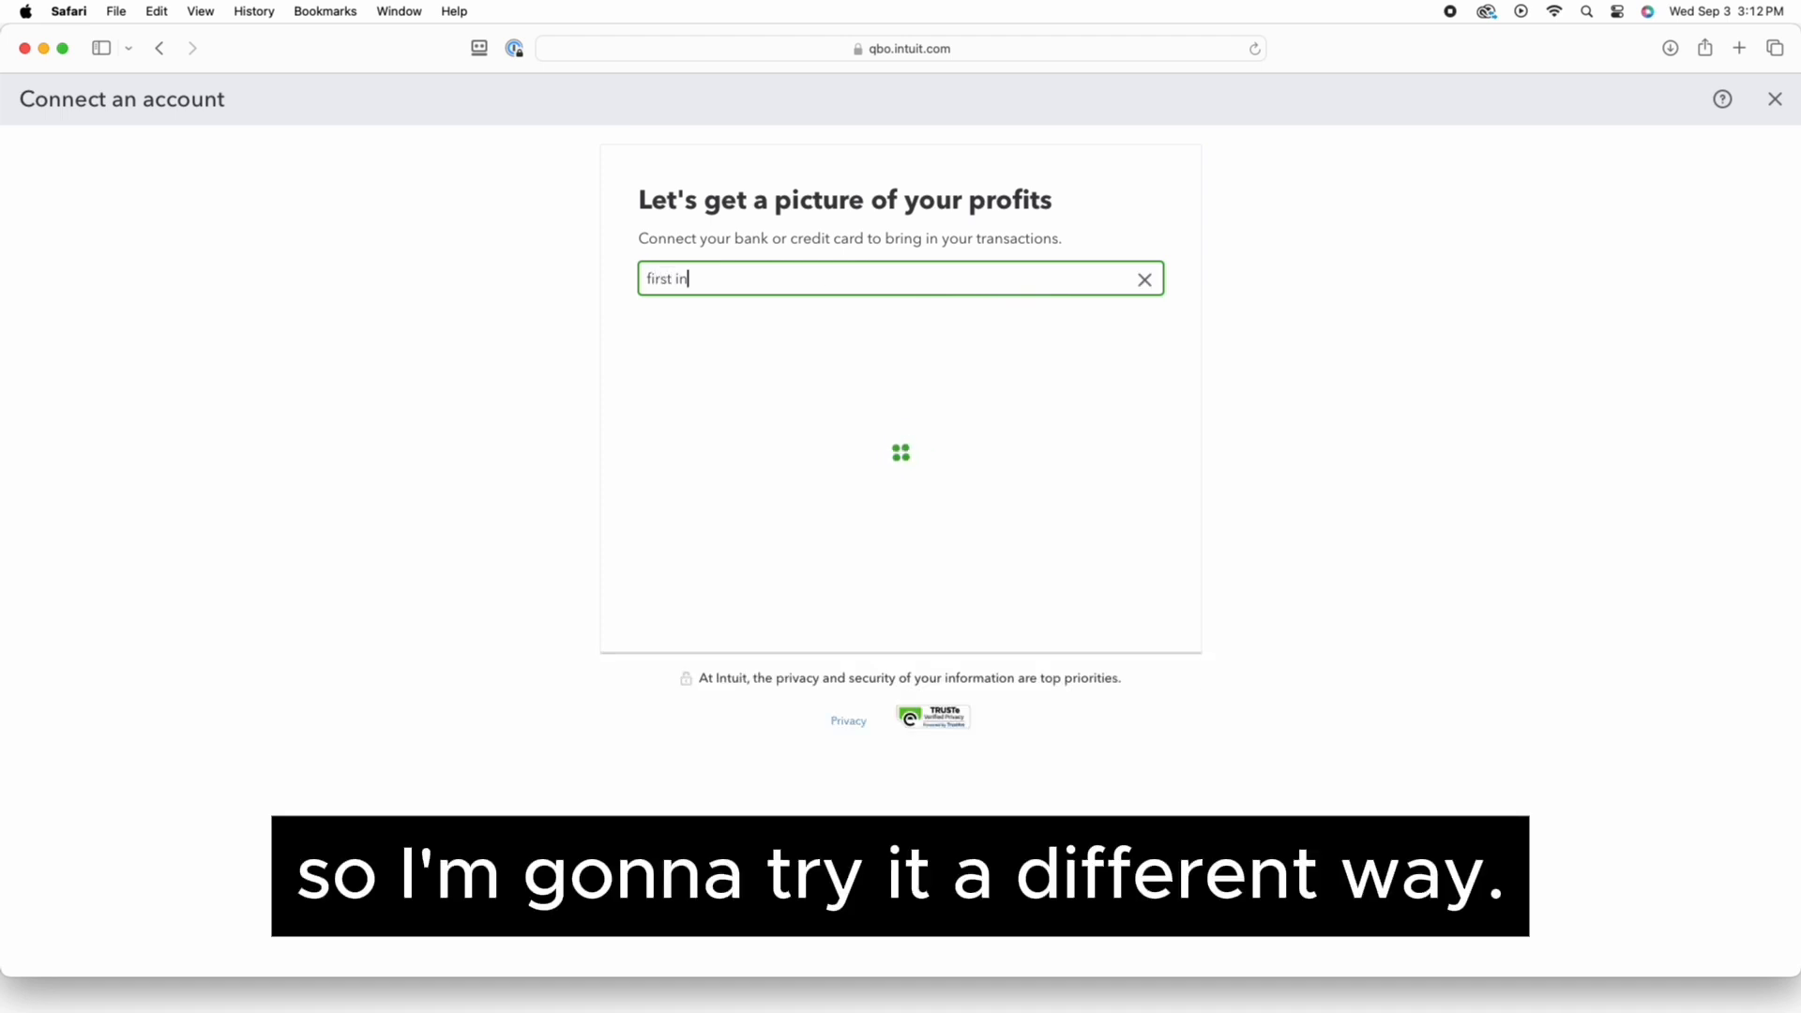
text(ternational)
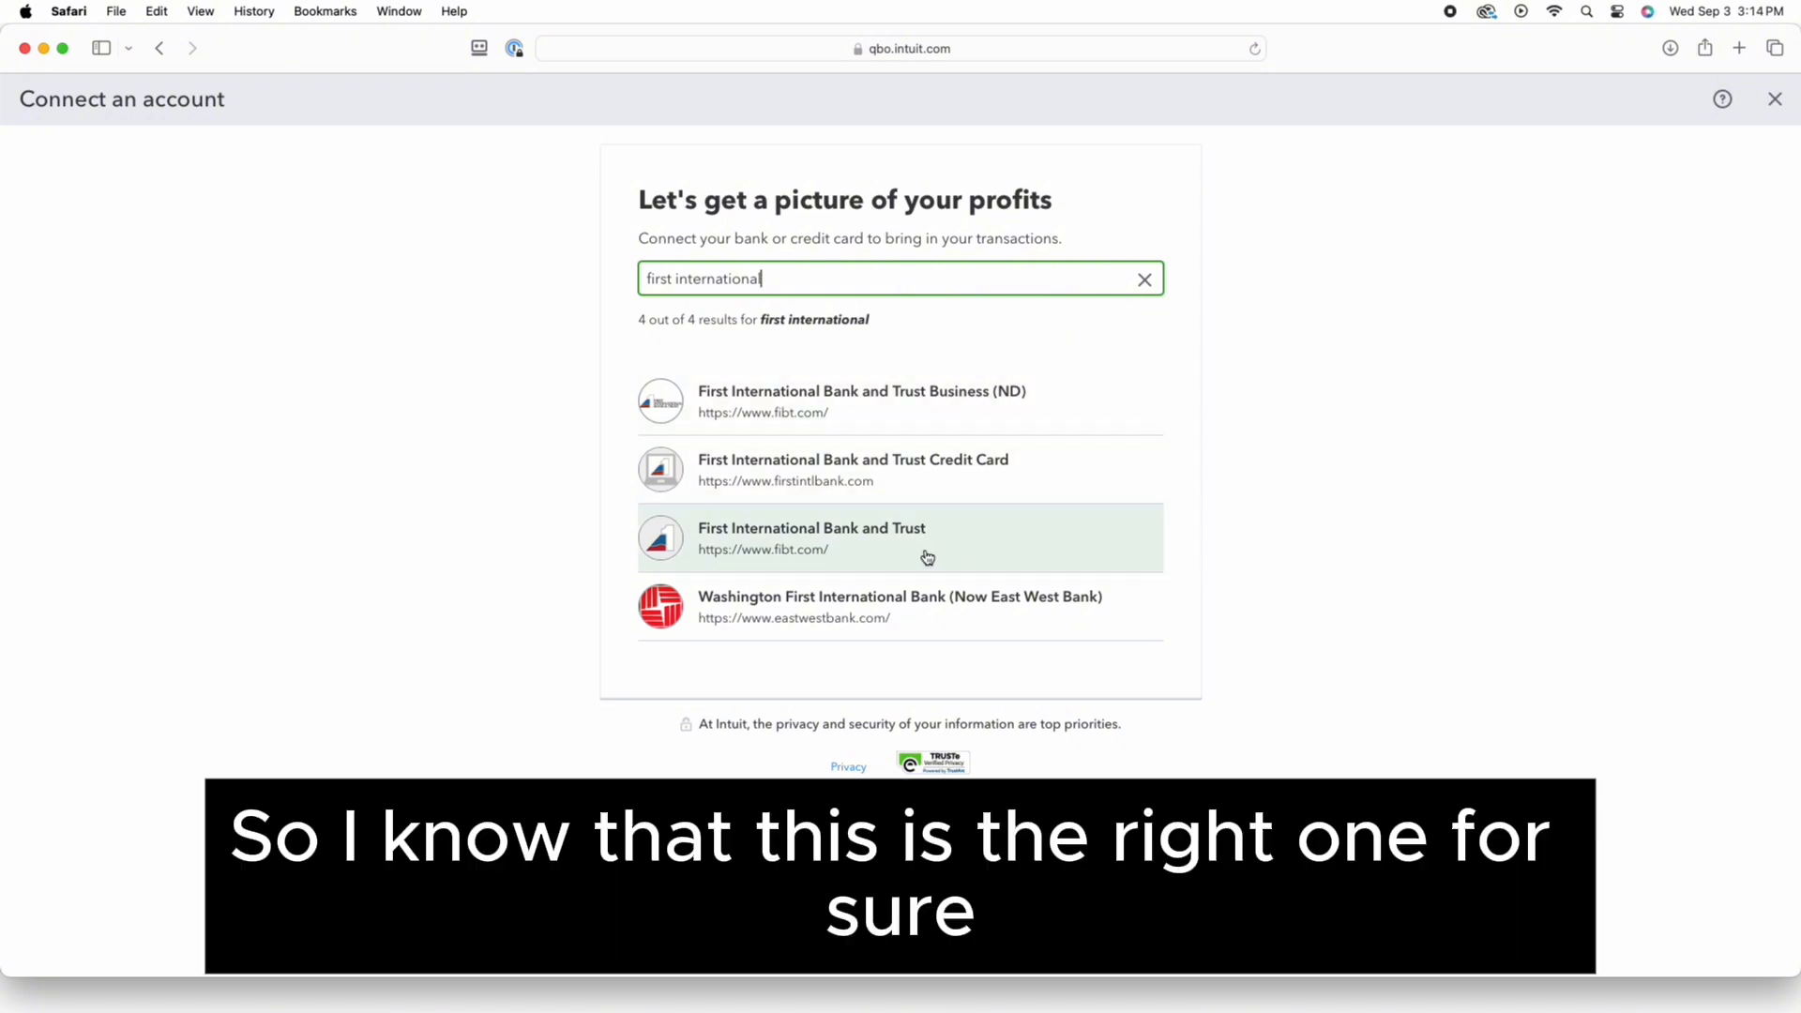
Choose First International Bank and Trust and sign in with the username and pasted password
click(847, 556)
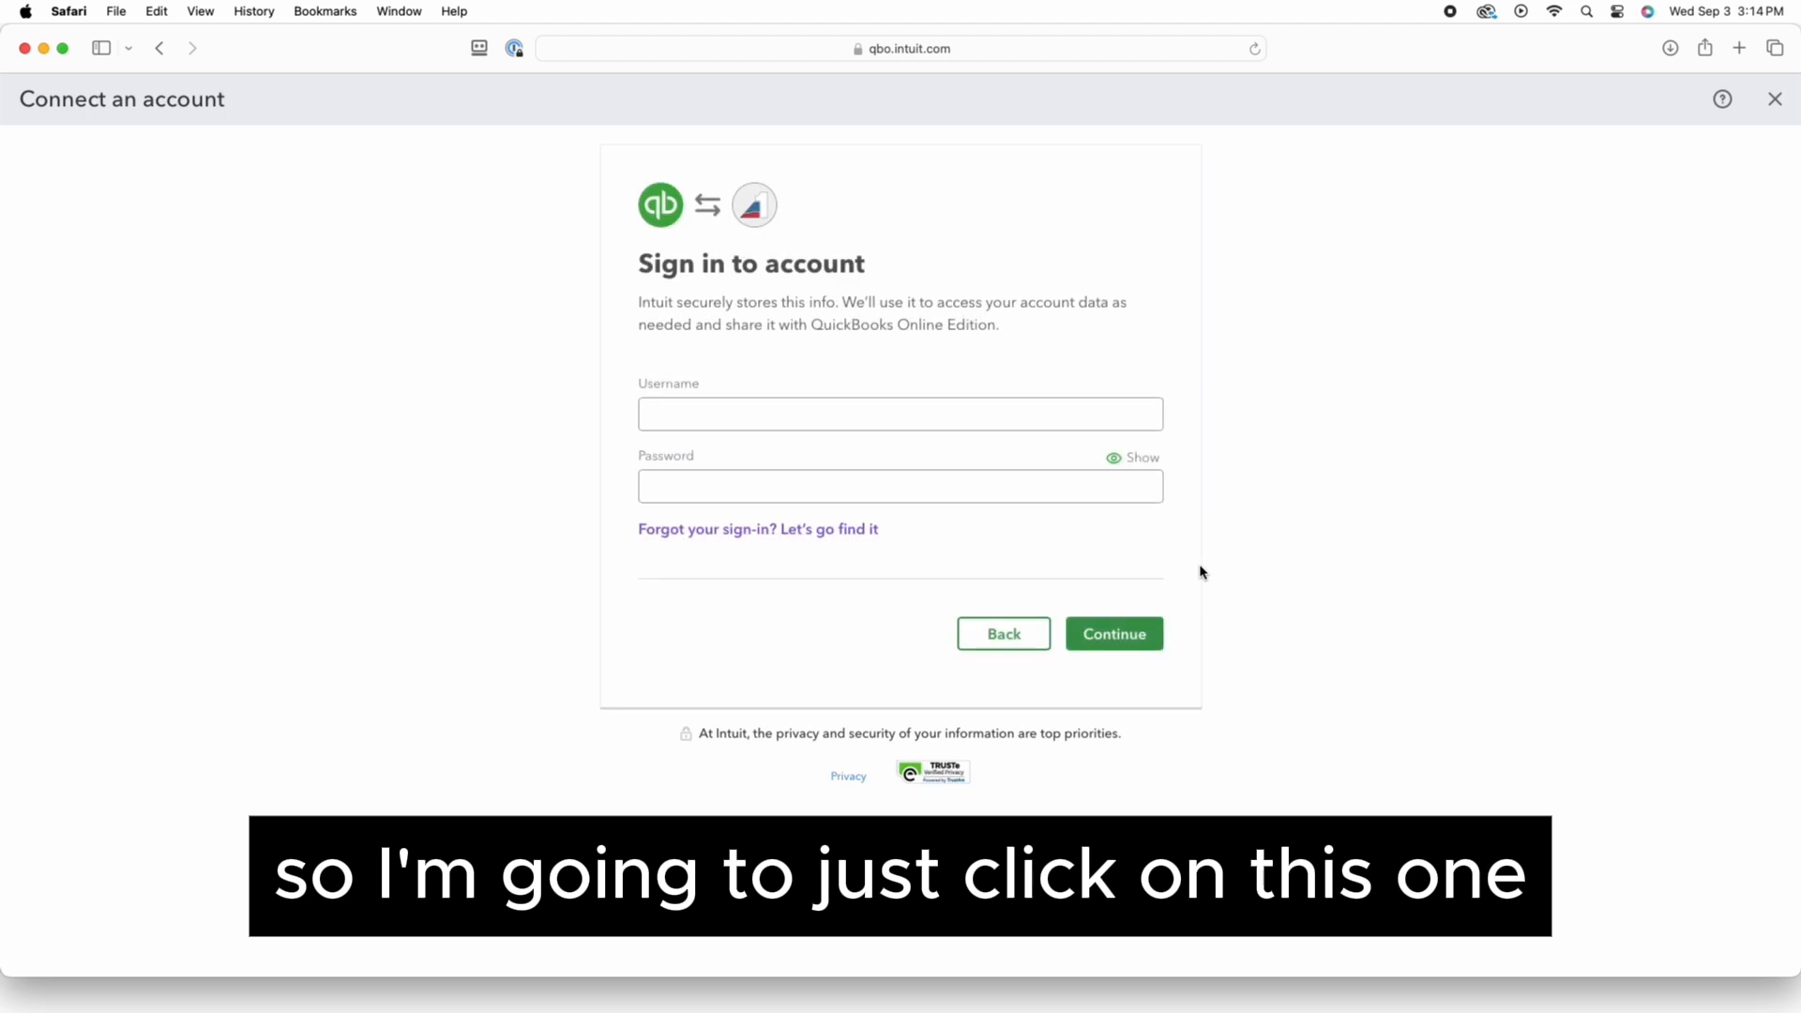
click(838, 413)
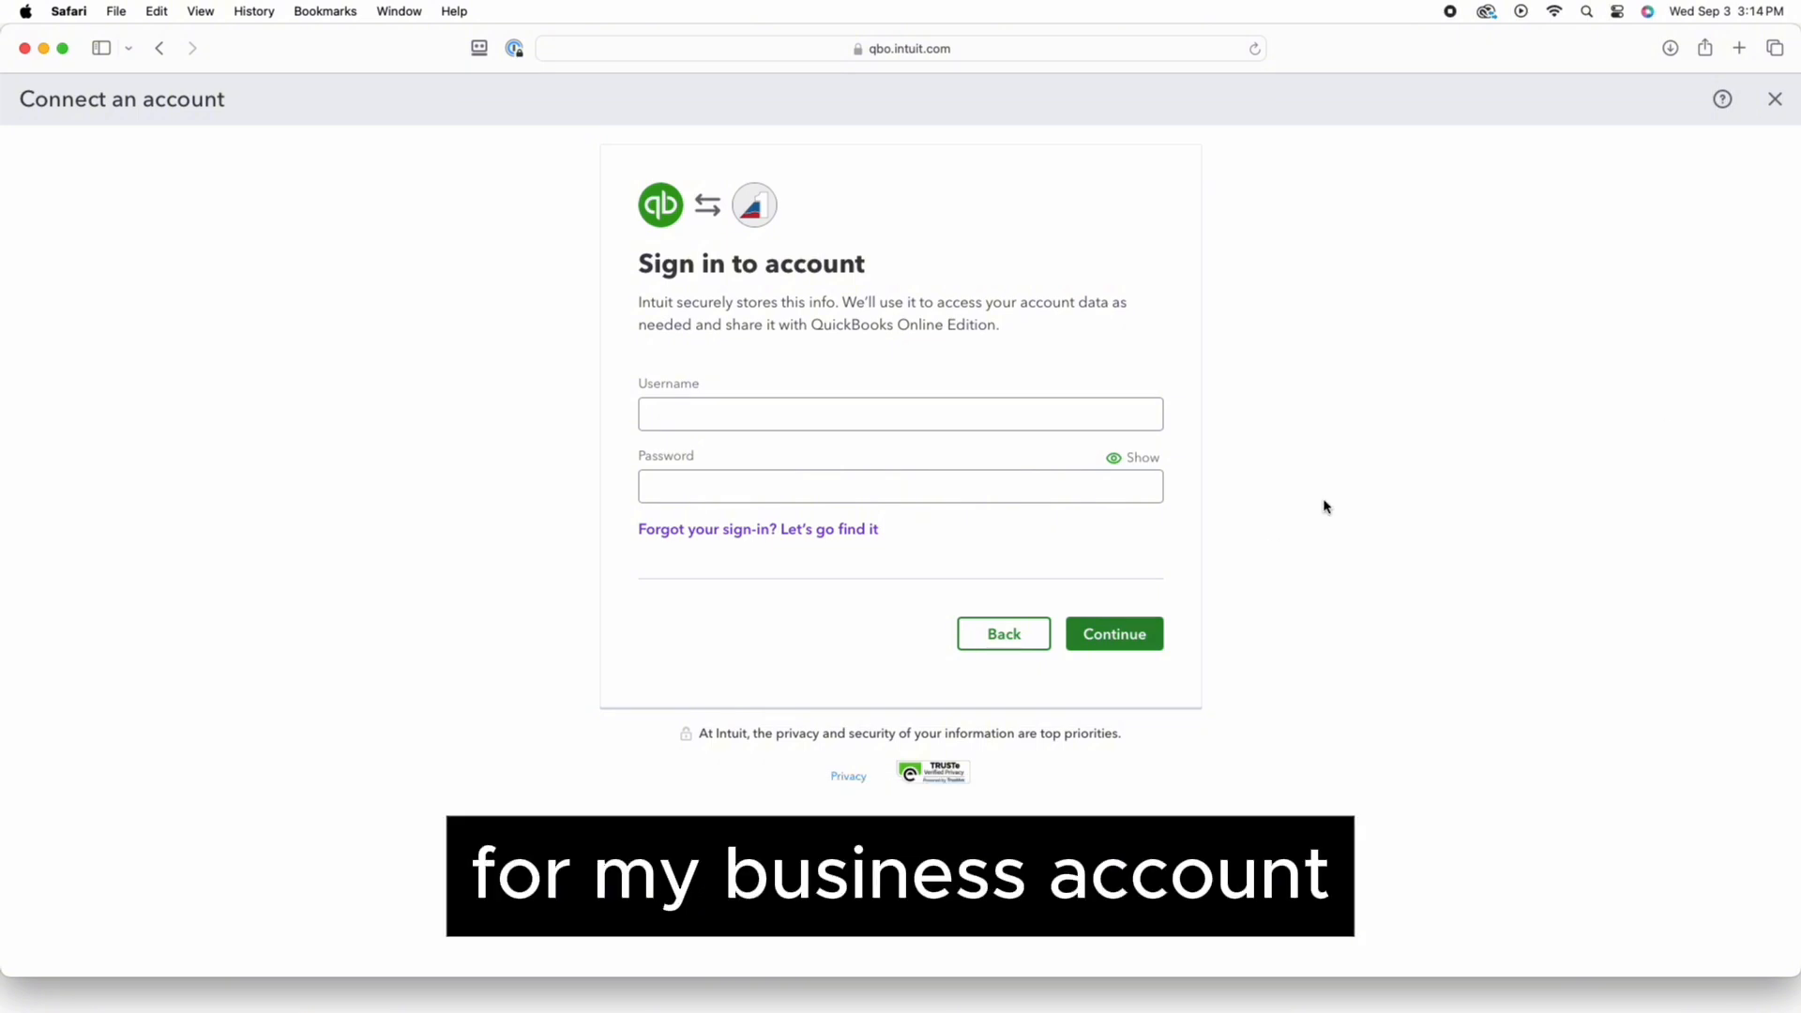
click(923, 409)
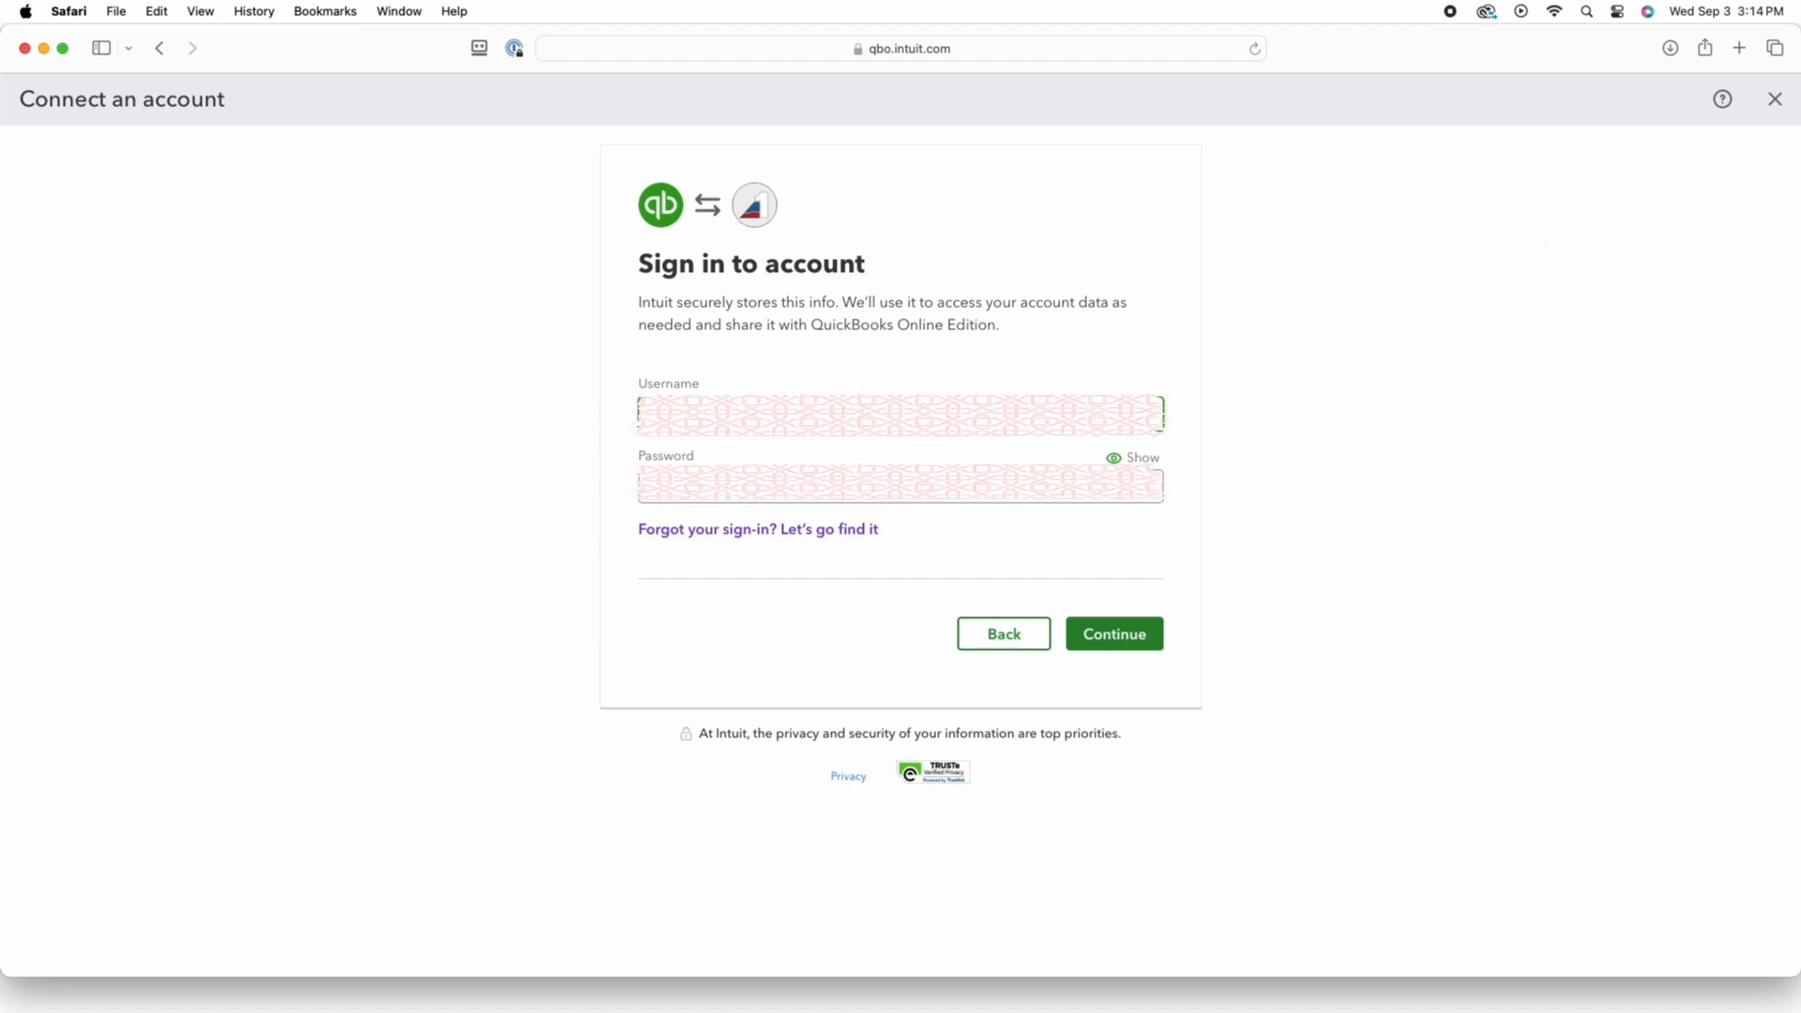
right_click(730, 493)
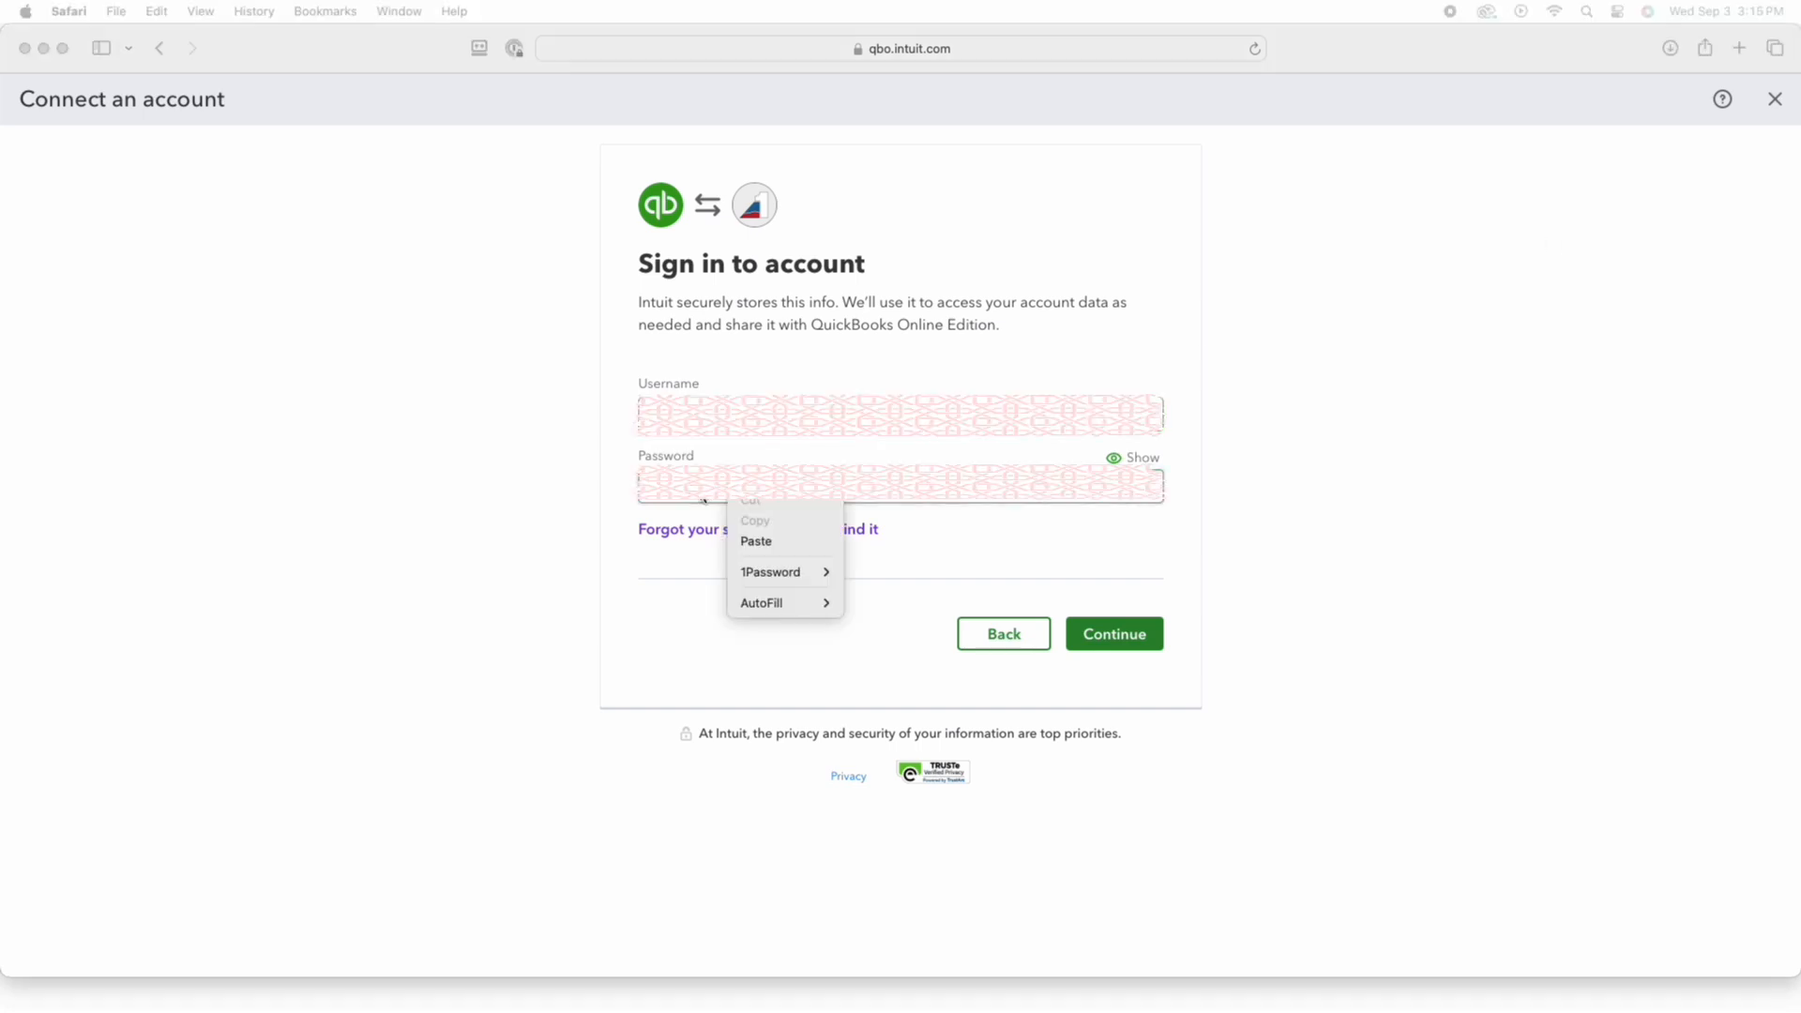
click(775, 542)
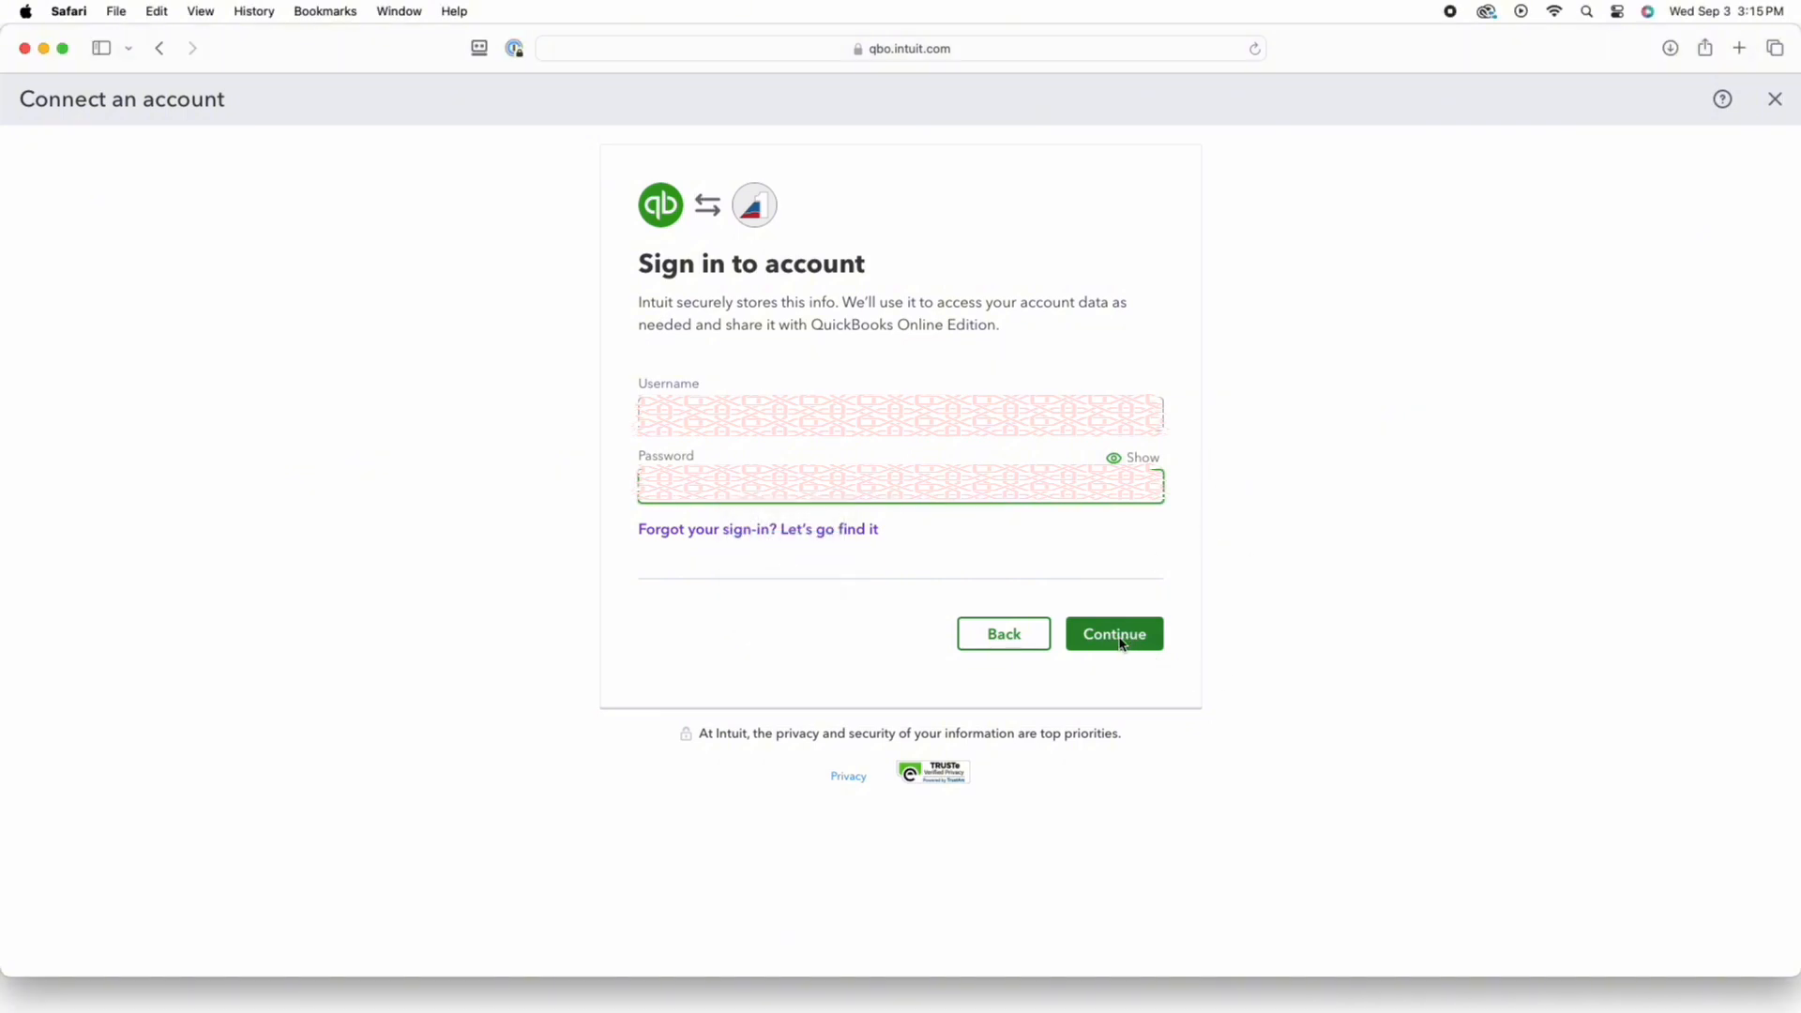
click(1104, 644)
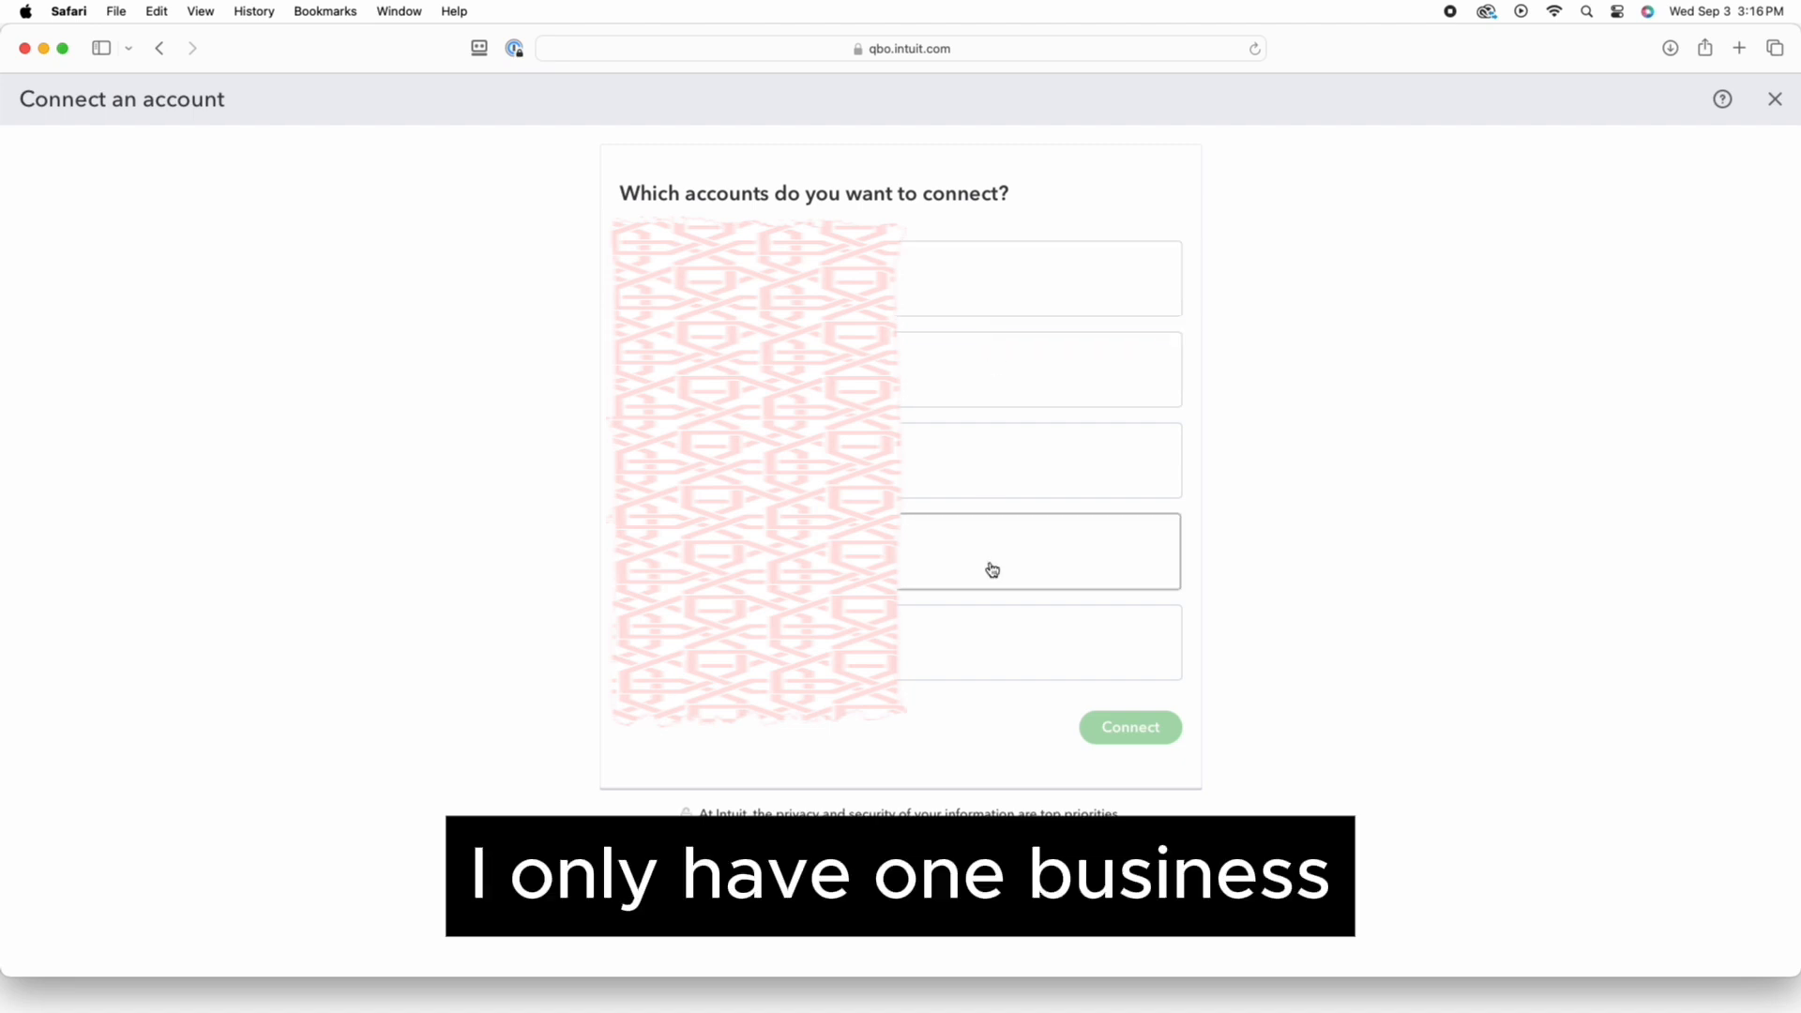
Select the fourth bank account and list the QuickBooks accounts it can link to
click(935, 560)
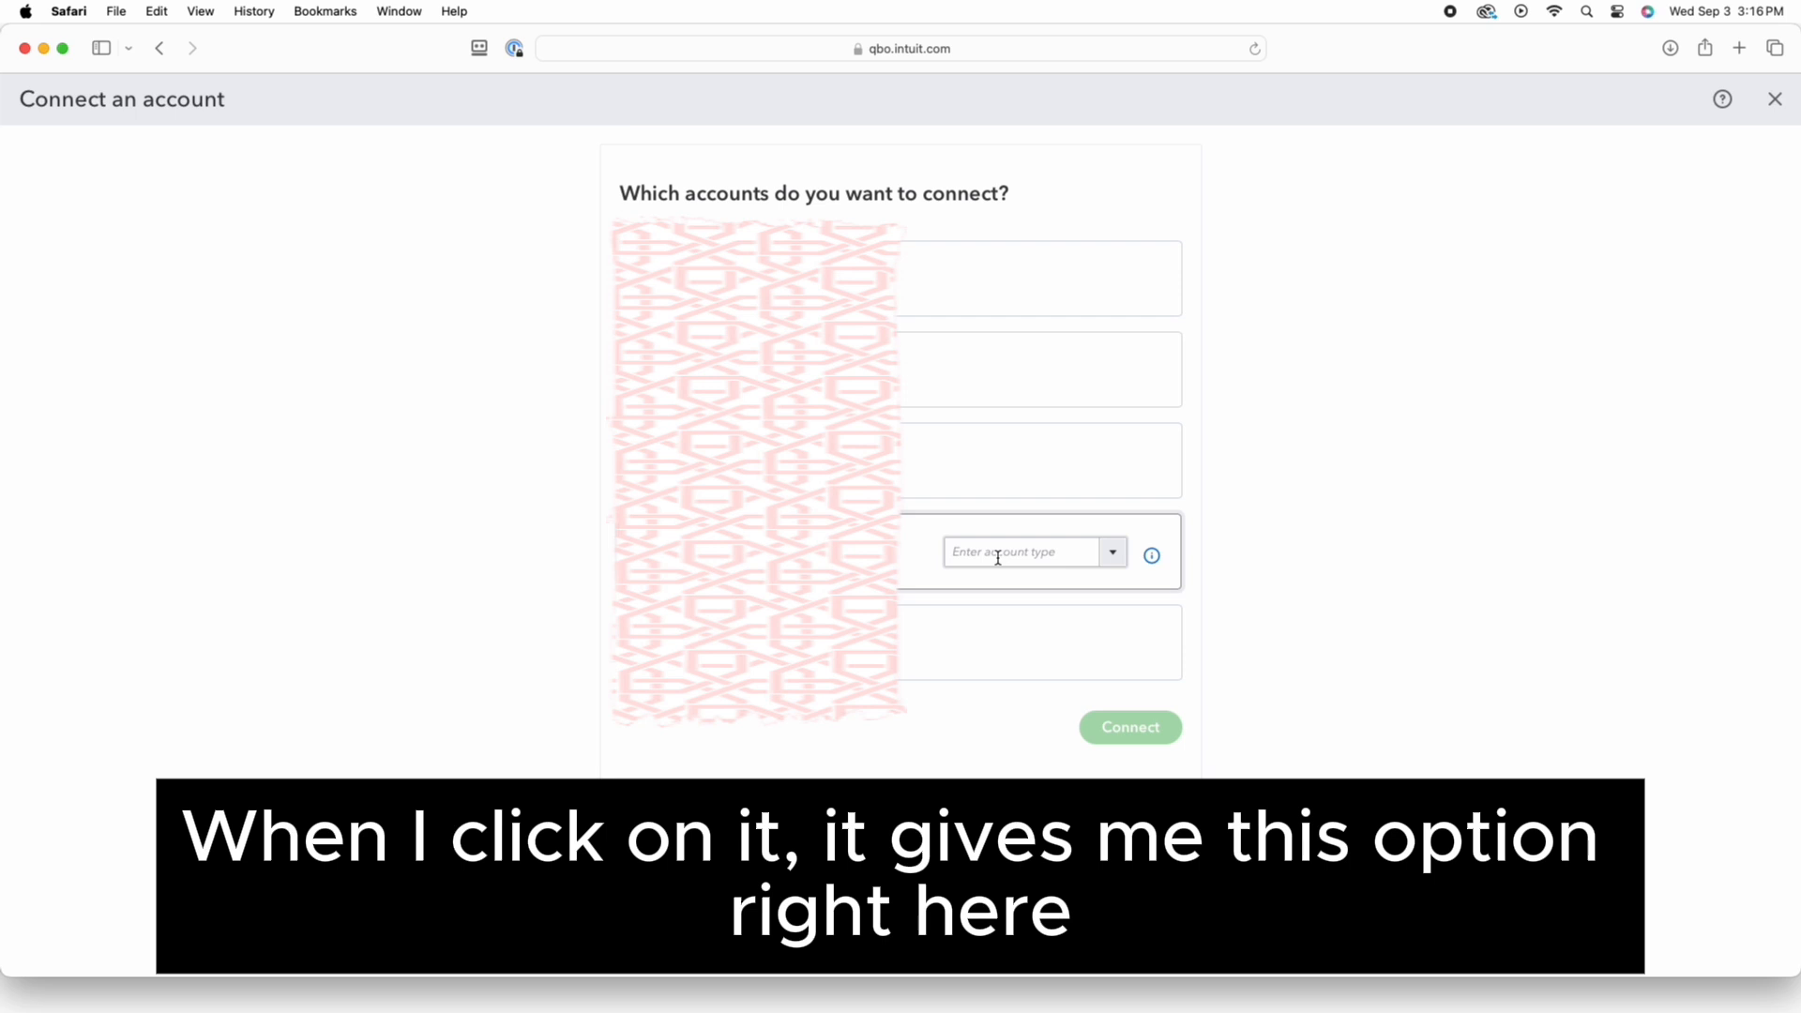
click(1113, 558)
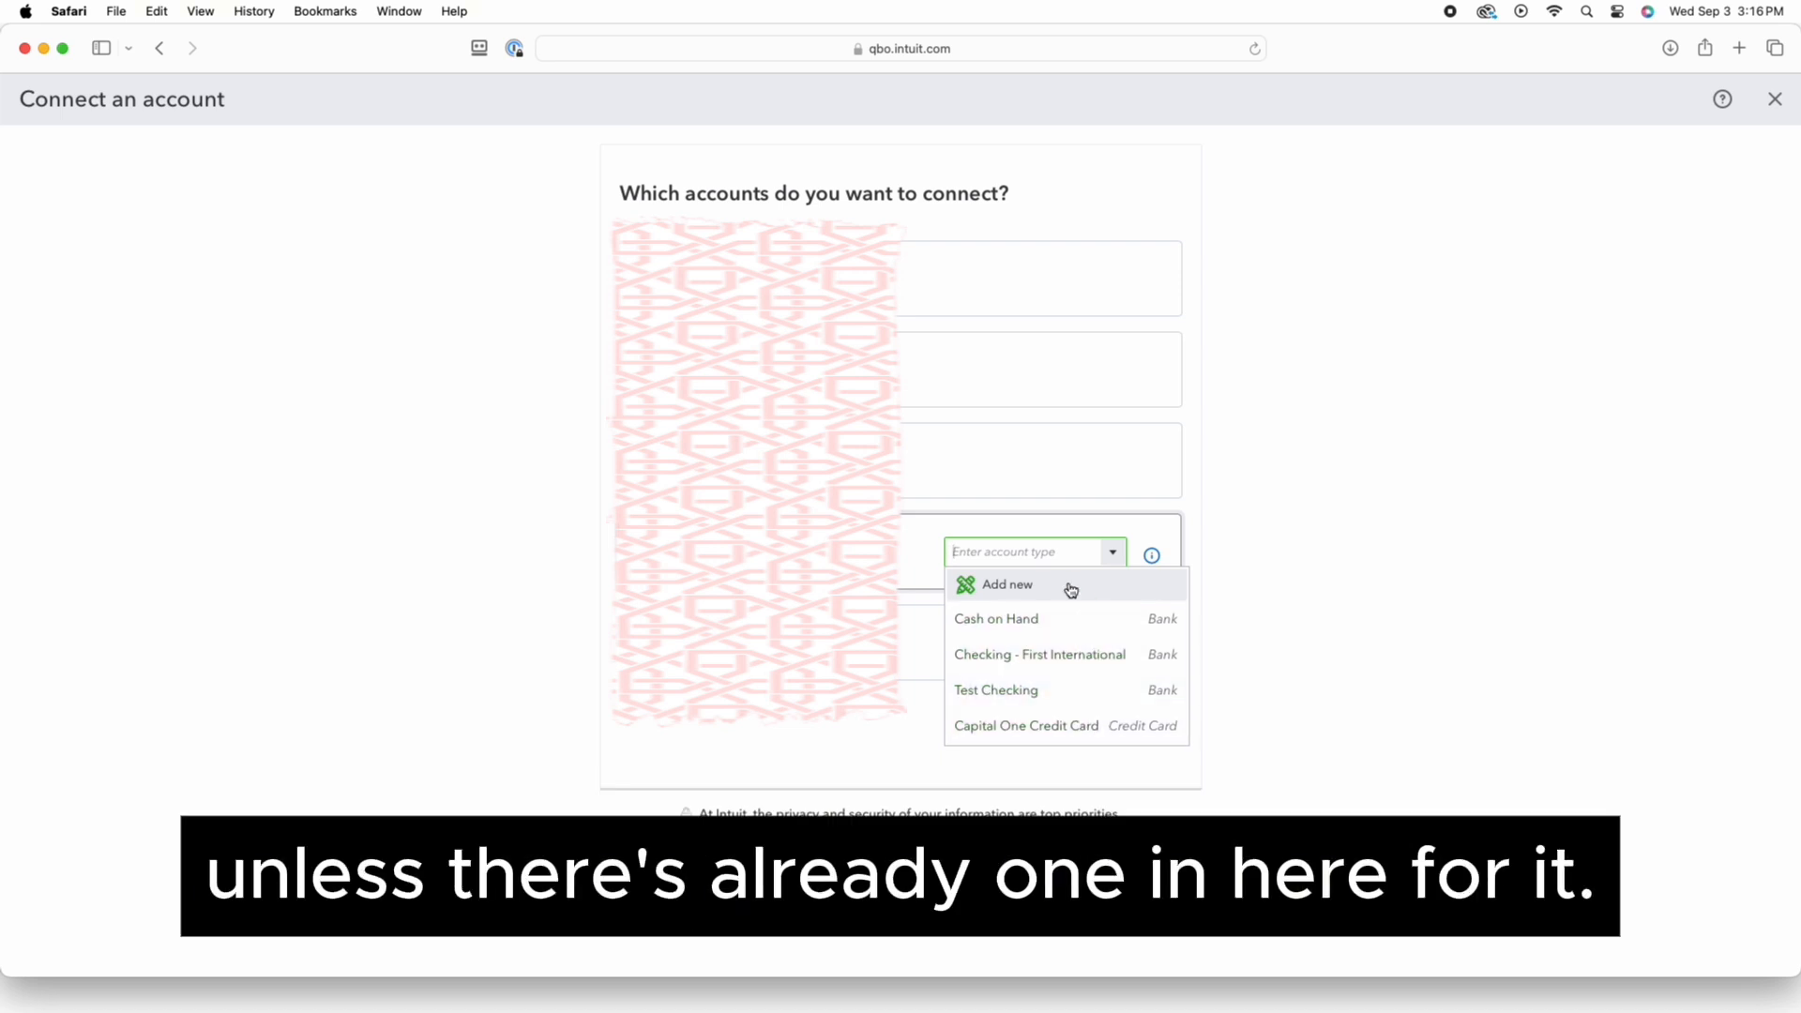
Add a new Bank account with detail type Checking named 'Checking - Test' and save it
click(1052, 587)
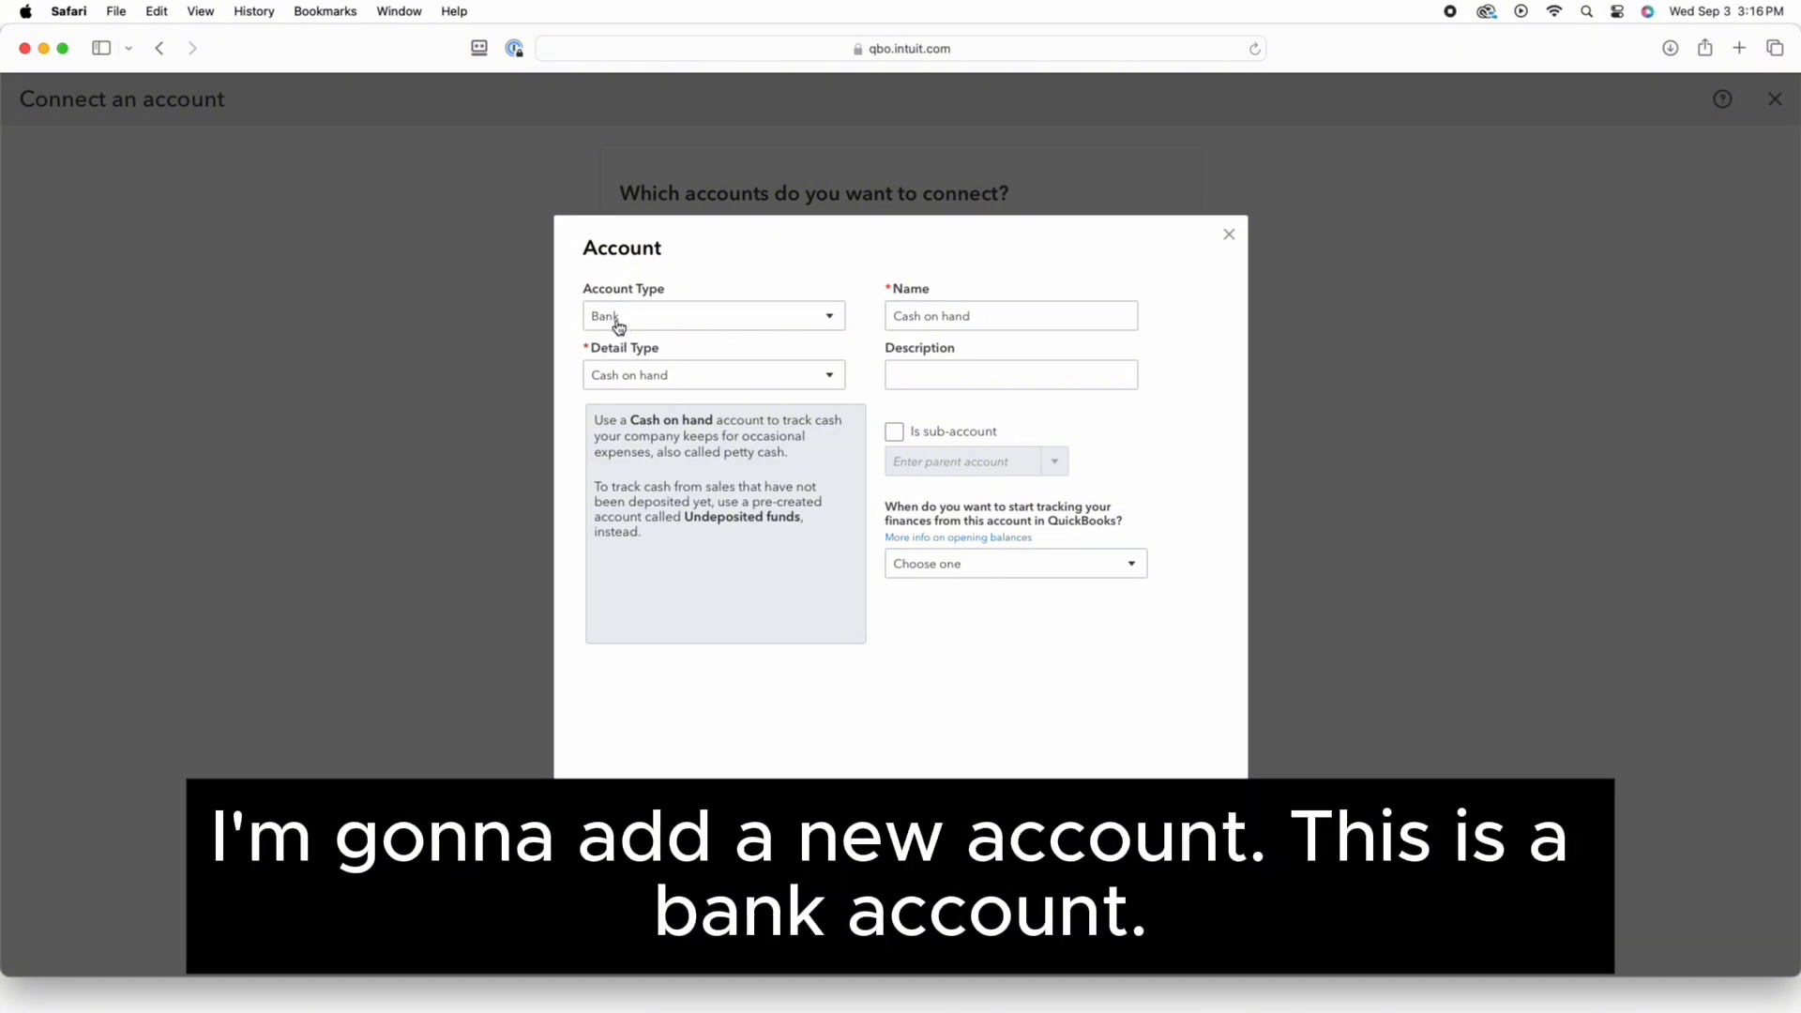
click(669, 379)
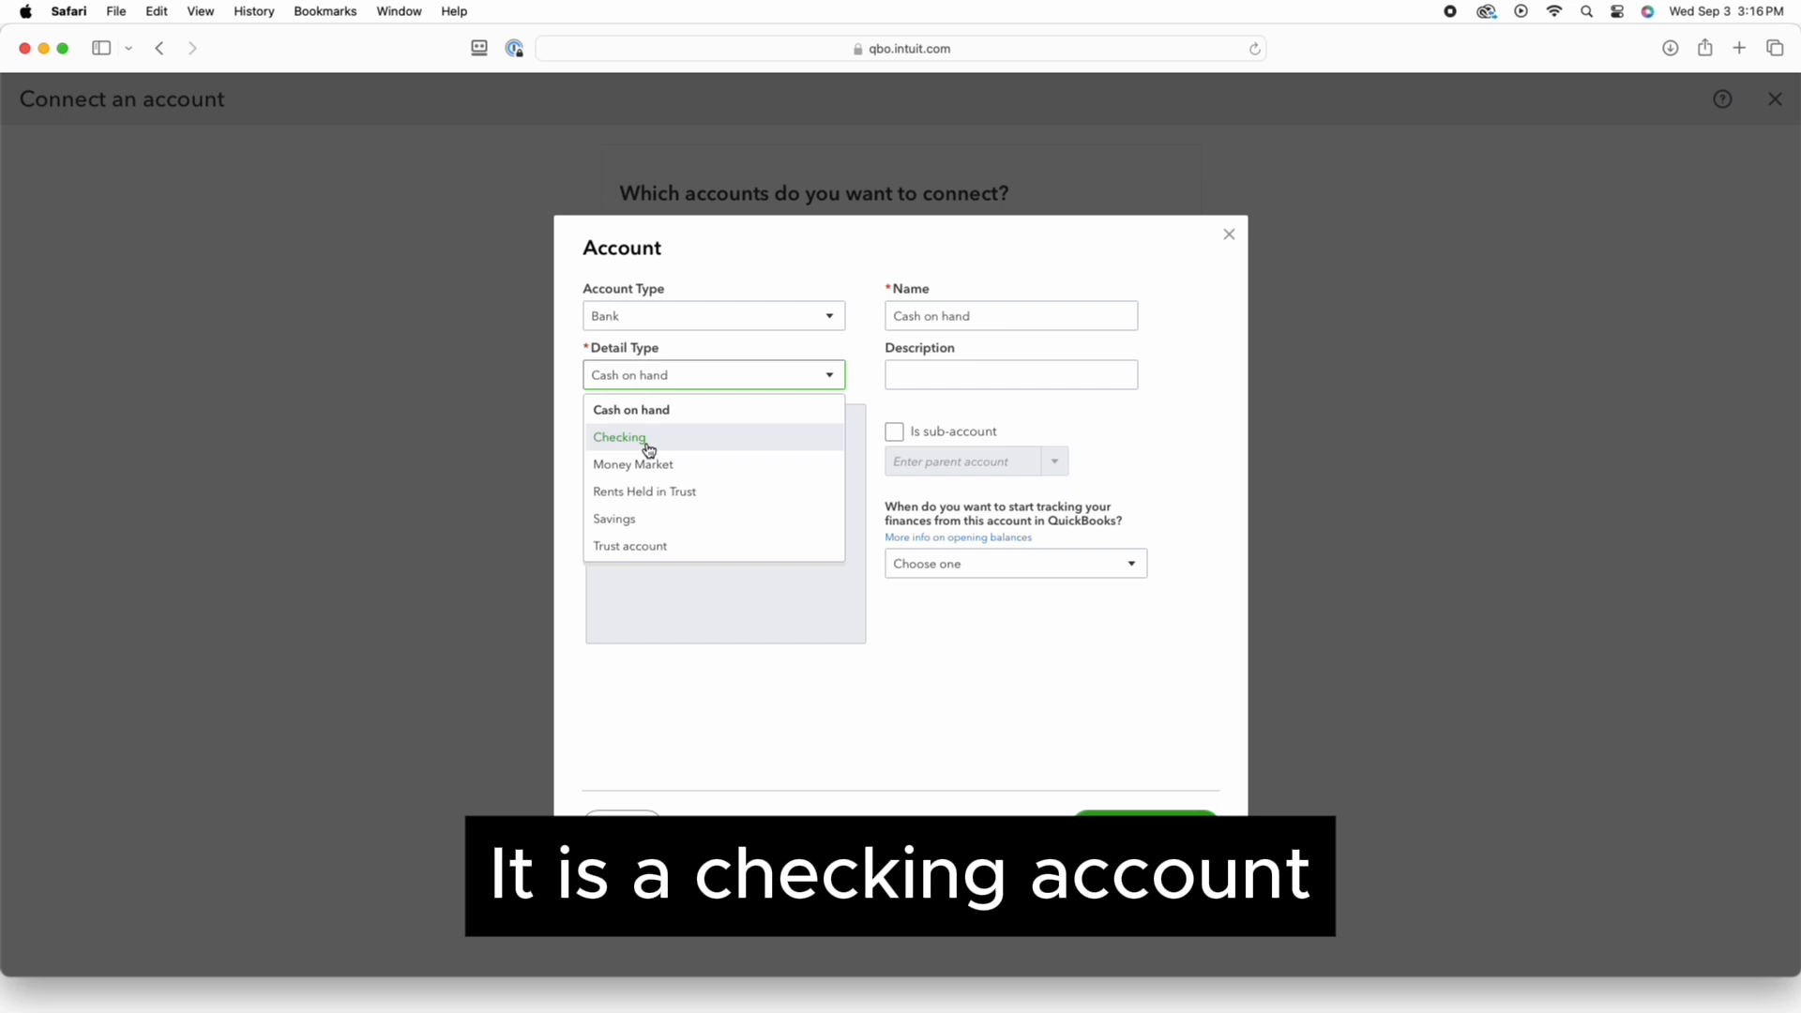
click(646, 441)
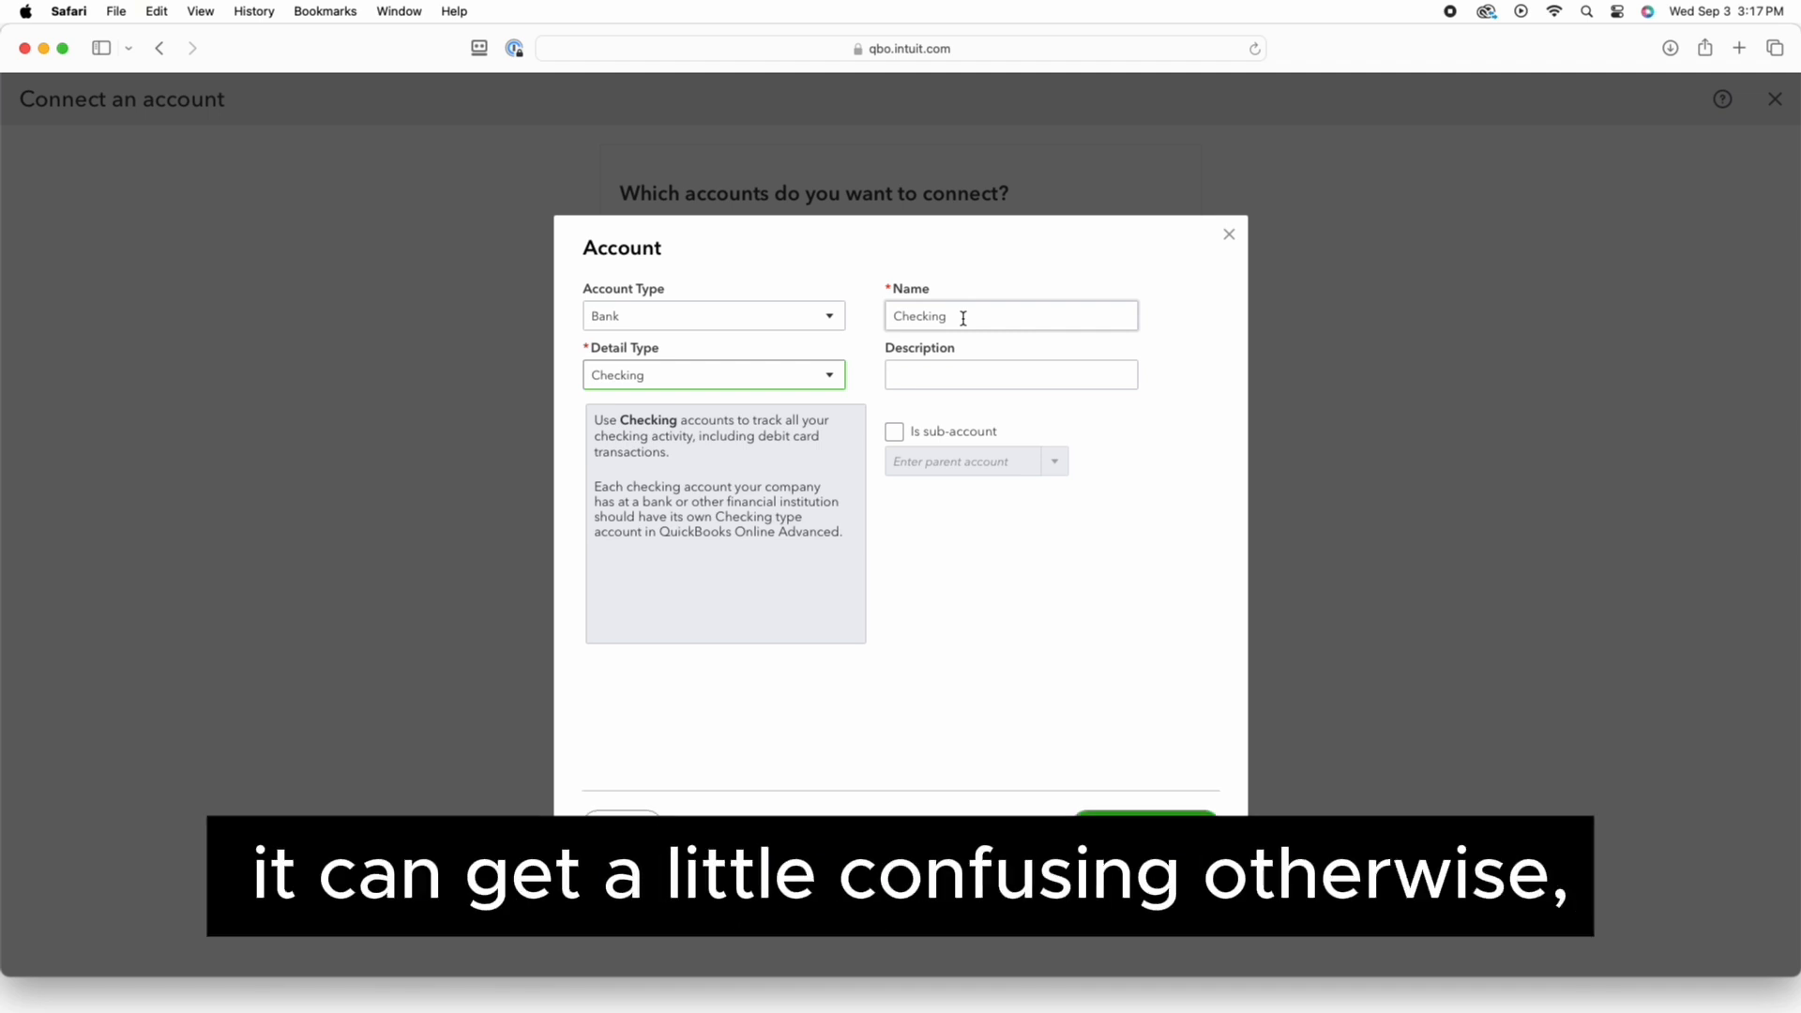
double_click(963, 317)
click(962, 317)
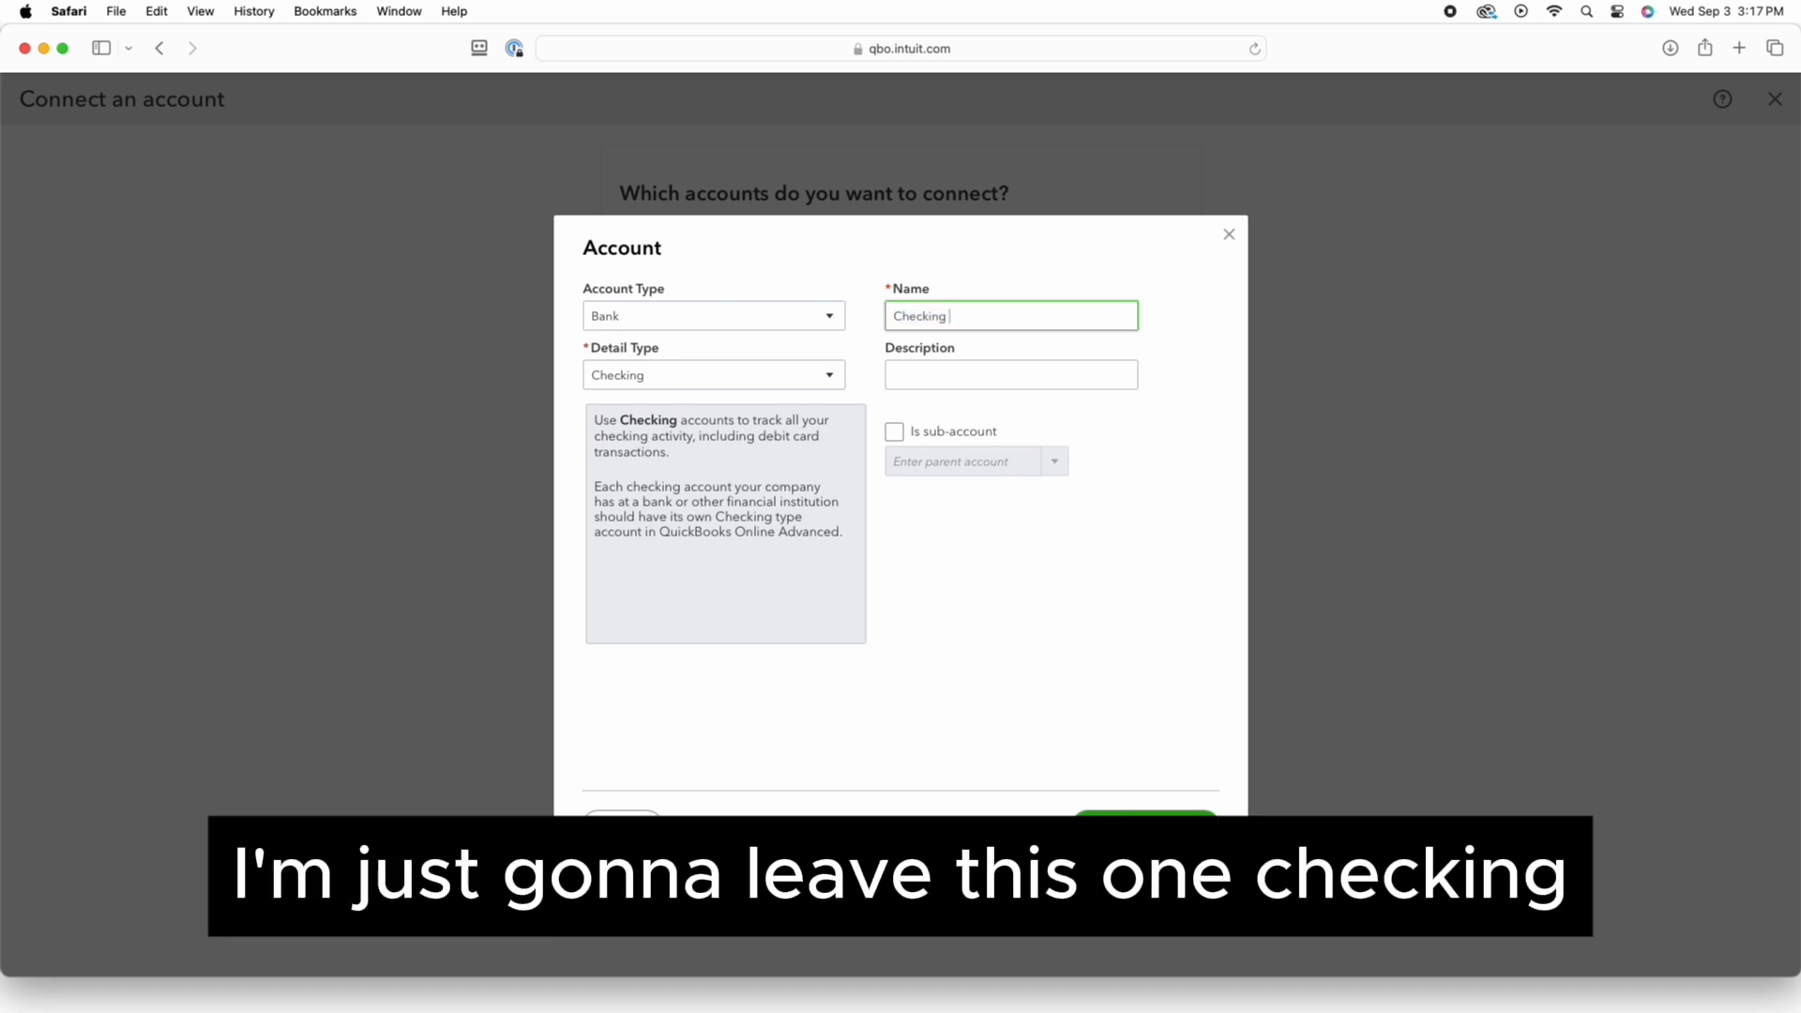
text(- 1)
text(est)
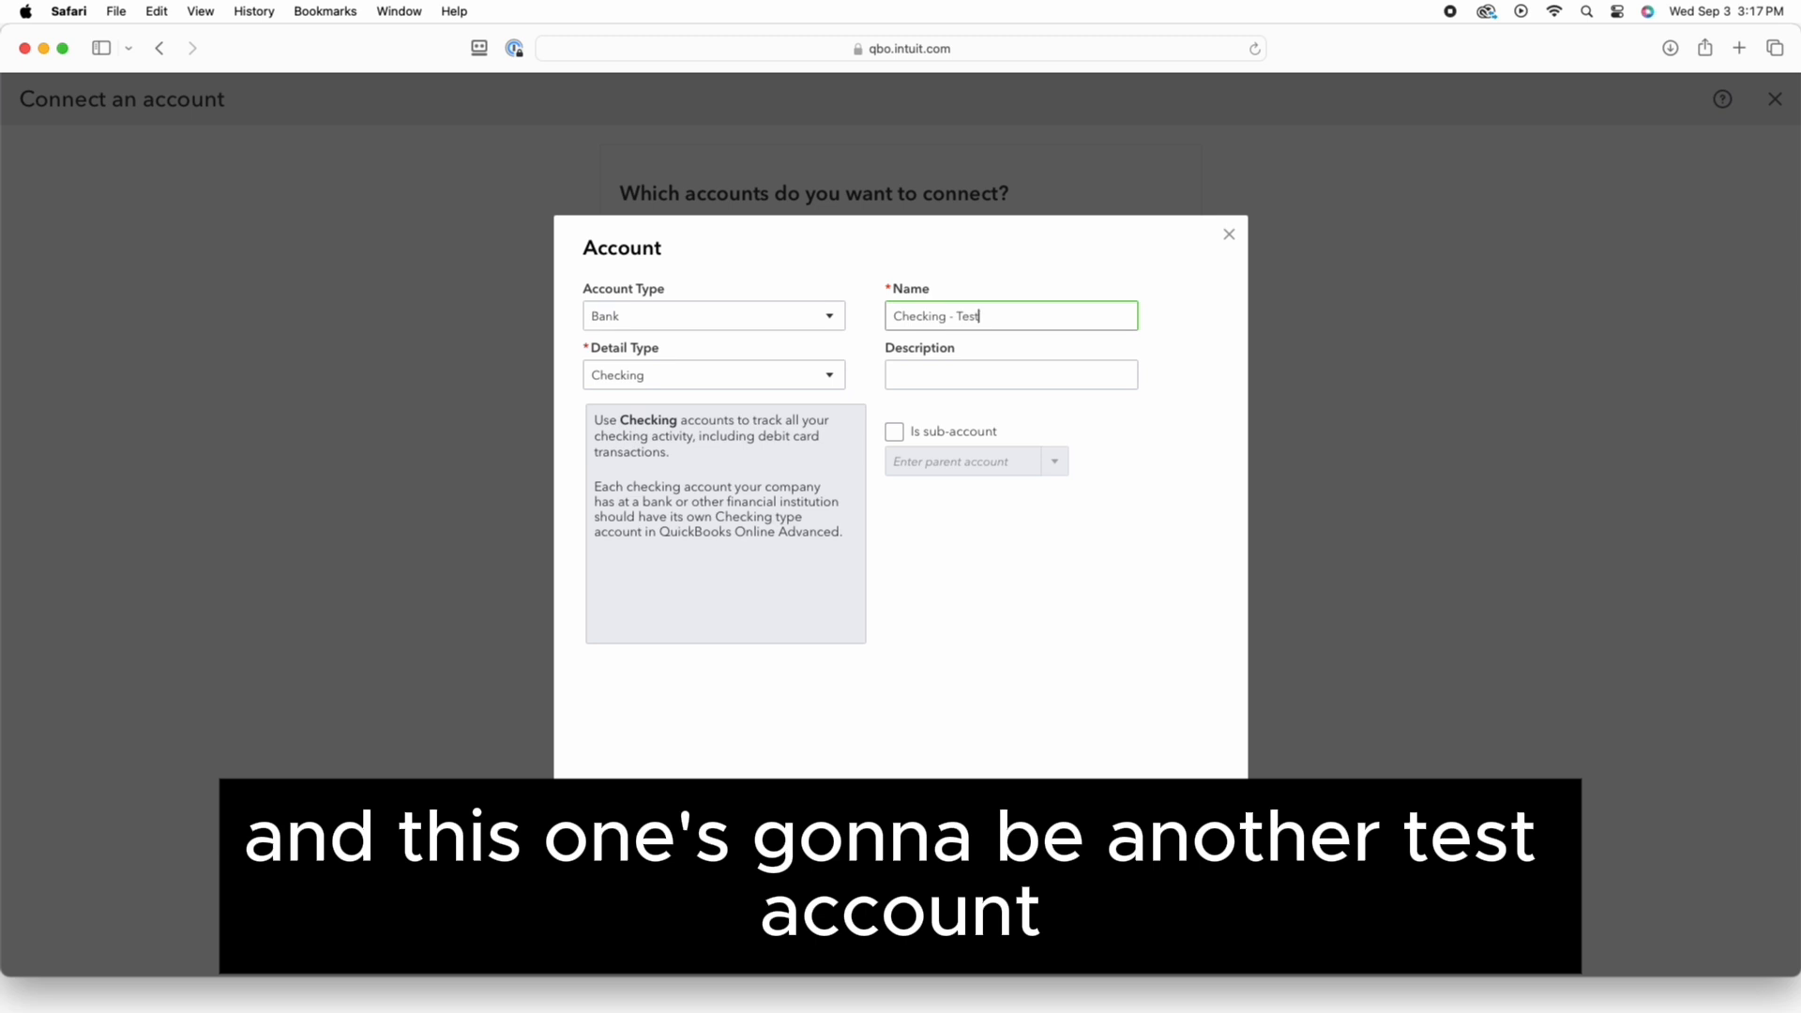
click(1130, 826)
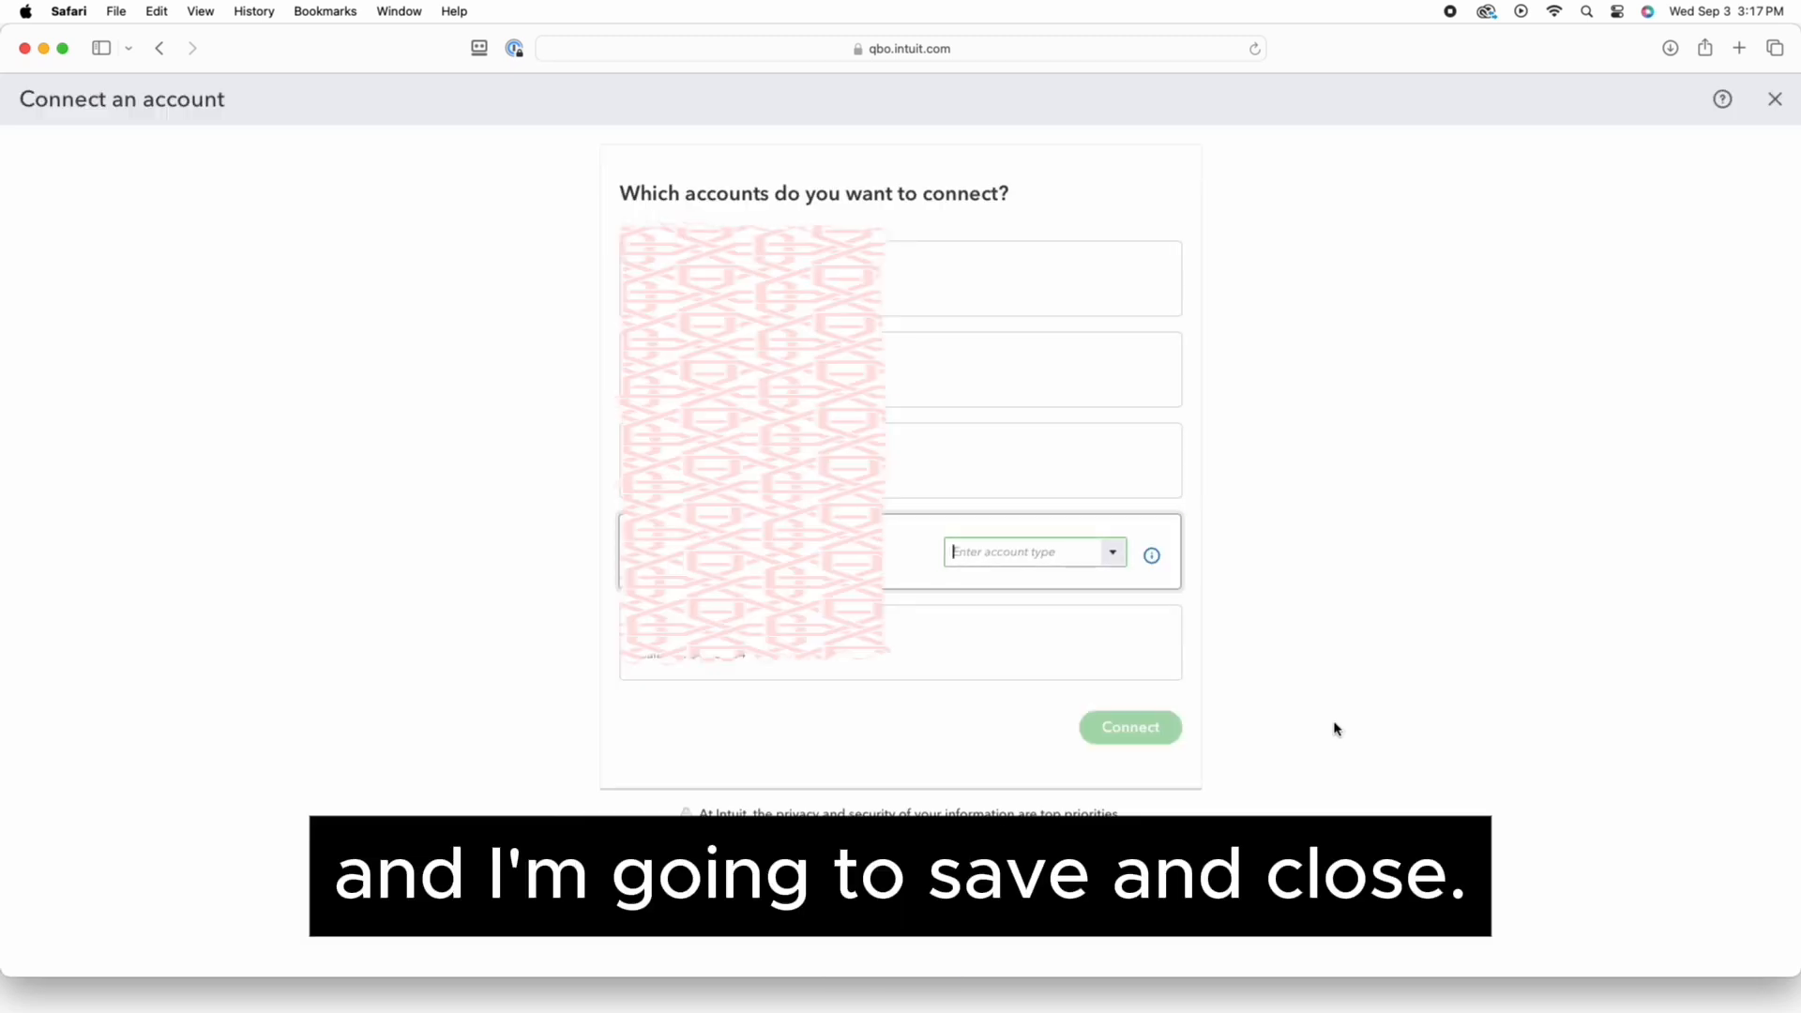
Keep Checking - Test with the This year (01/01/2025) start date and connect the account
scroll(920, 715, down, 1)
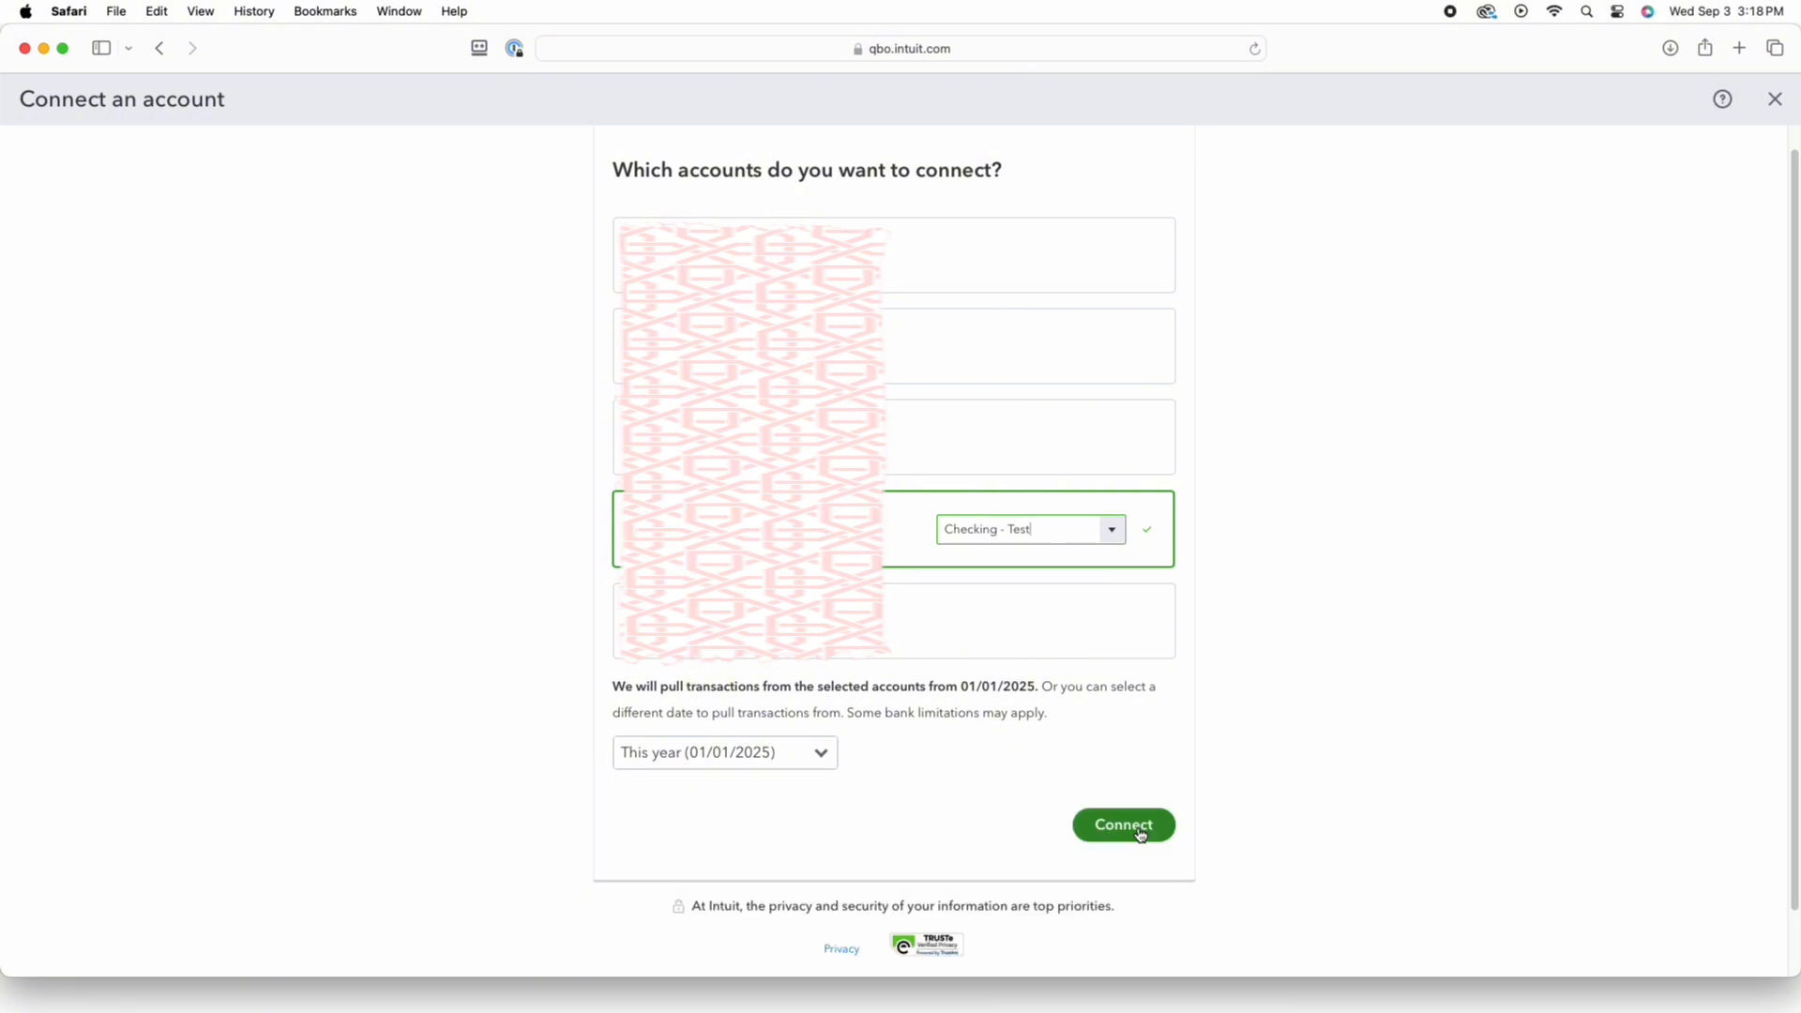
click(1123, 830)
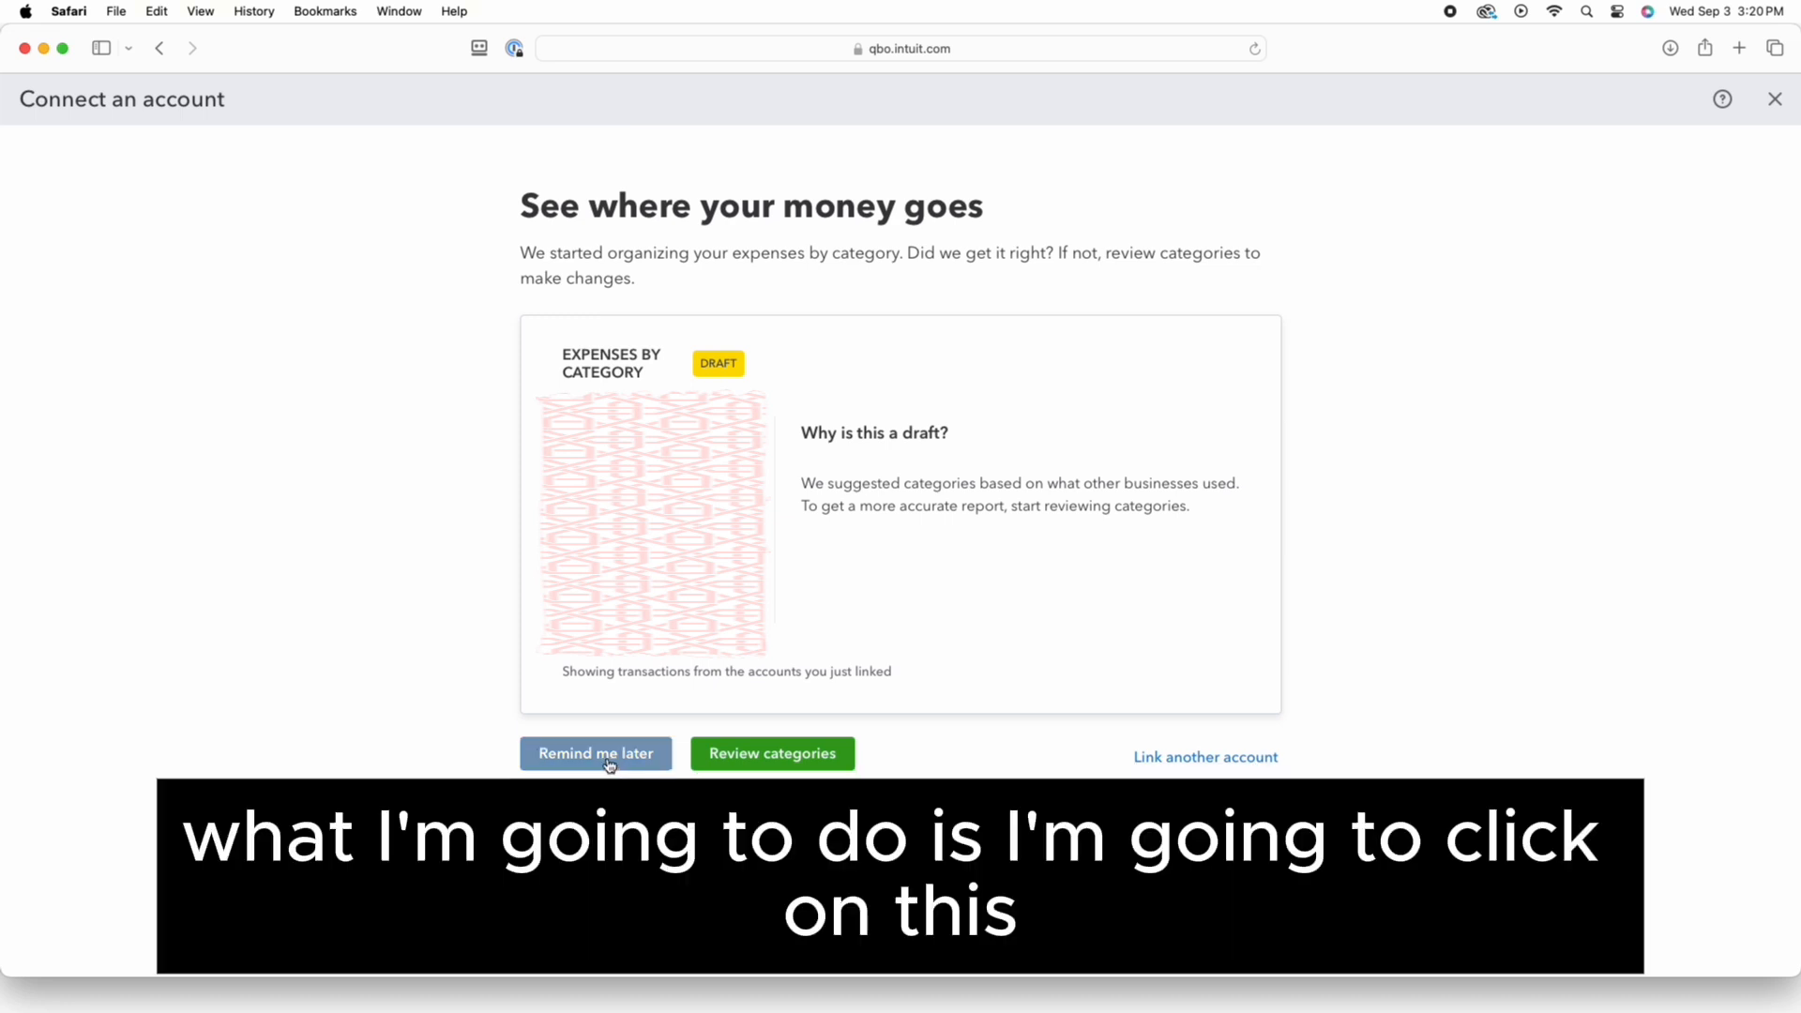
Postpone the category review and return to the client's Get things done workspace
click(609, 762)
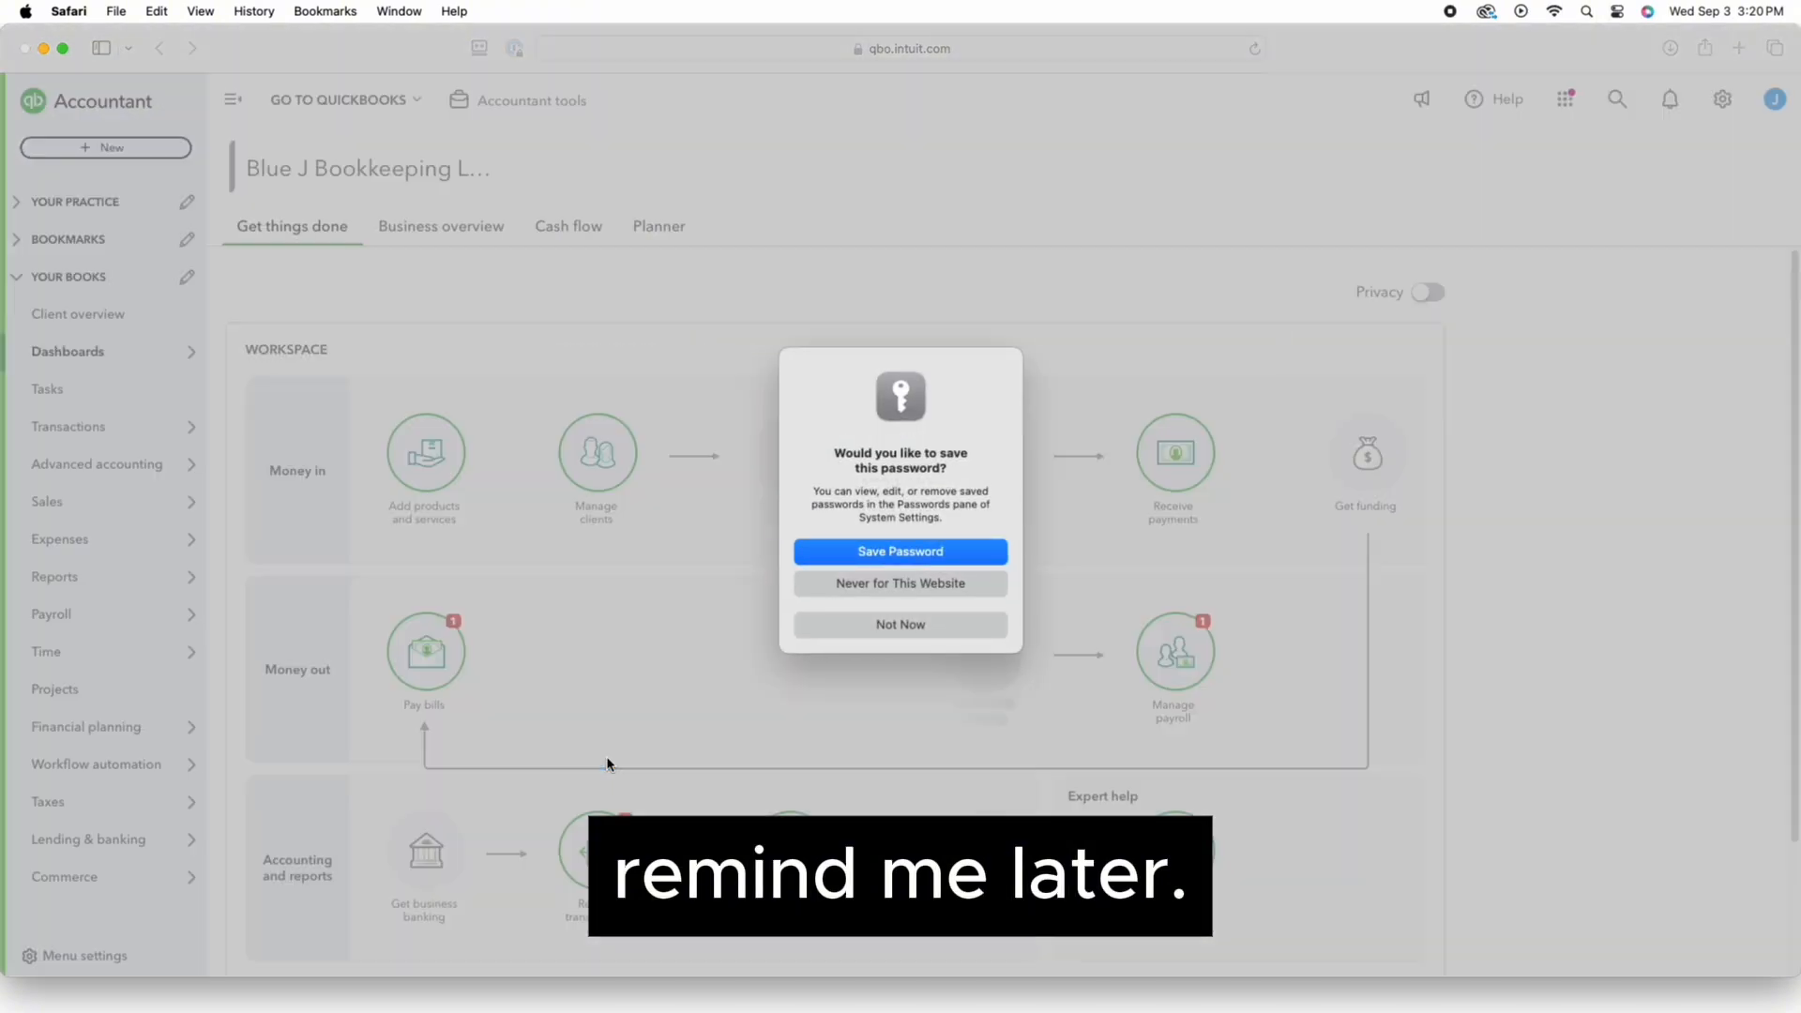
Dismiss Safari's save-password prompt and open the Chart of accounts from Bank transactions
click(898, 623)
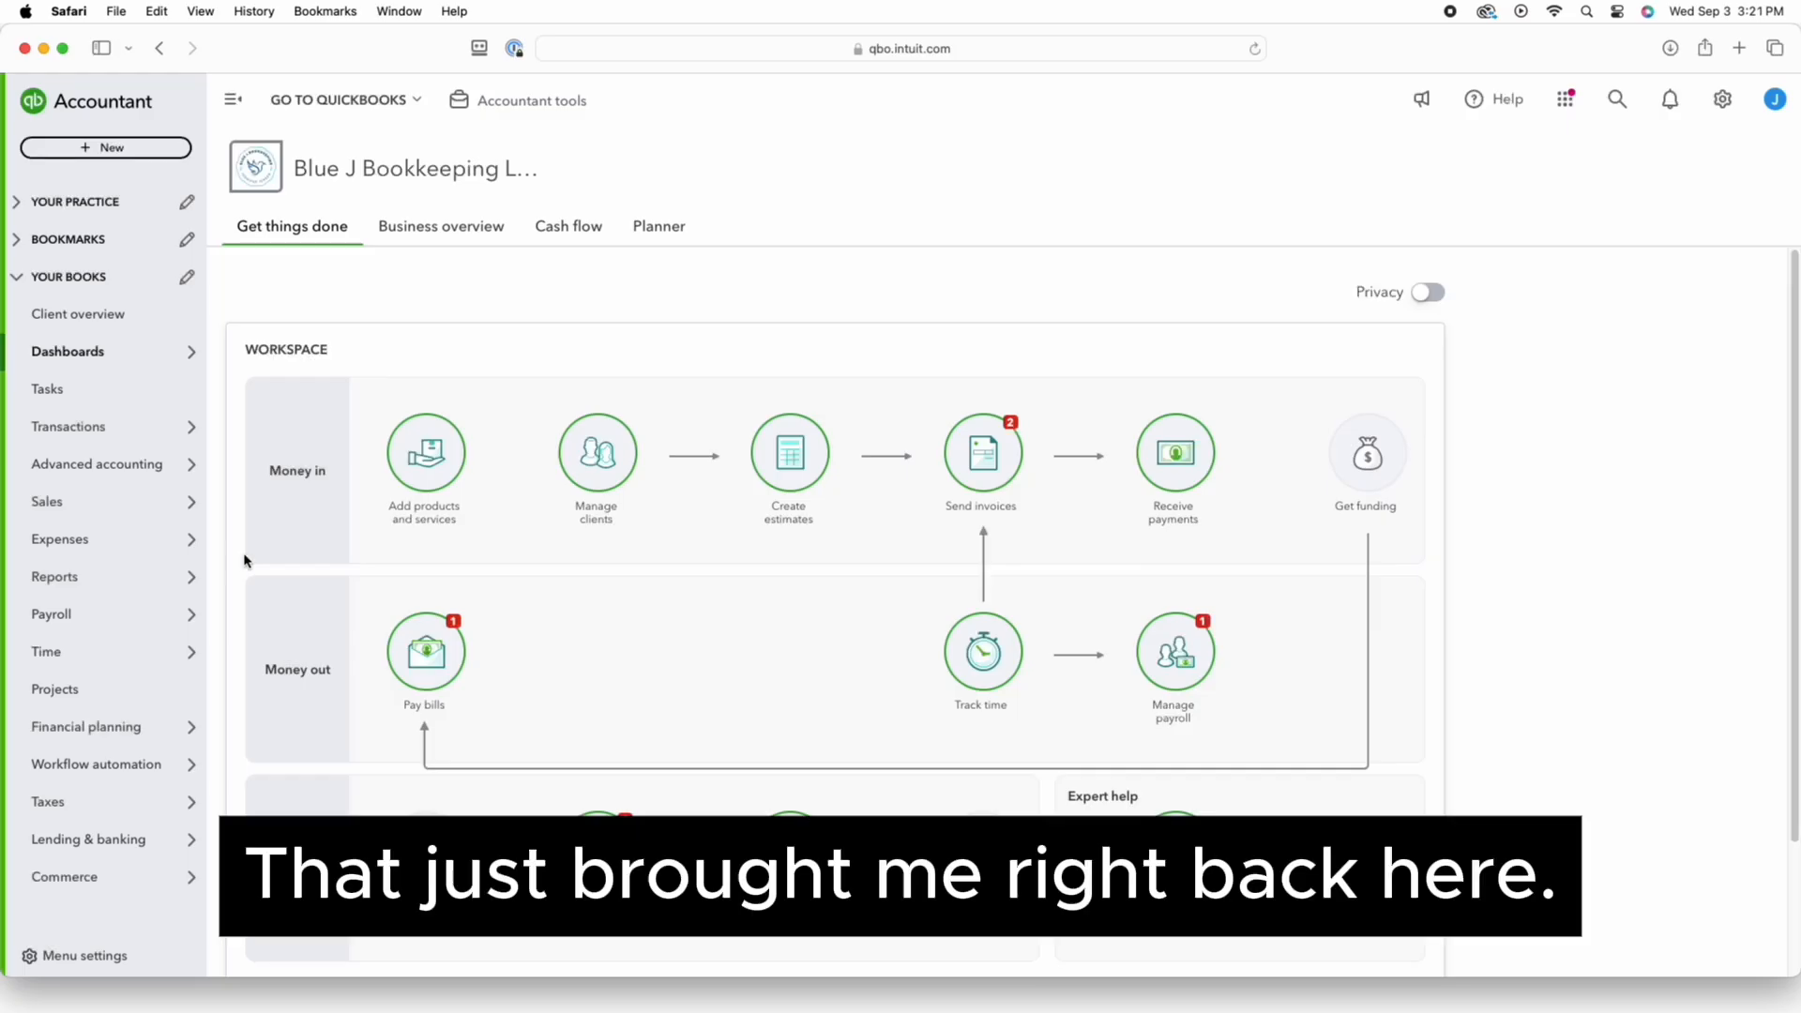
mouse_move(120, 427)
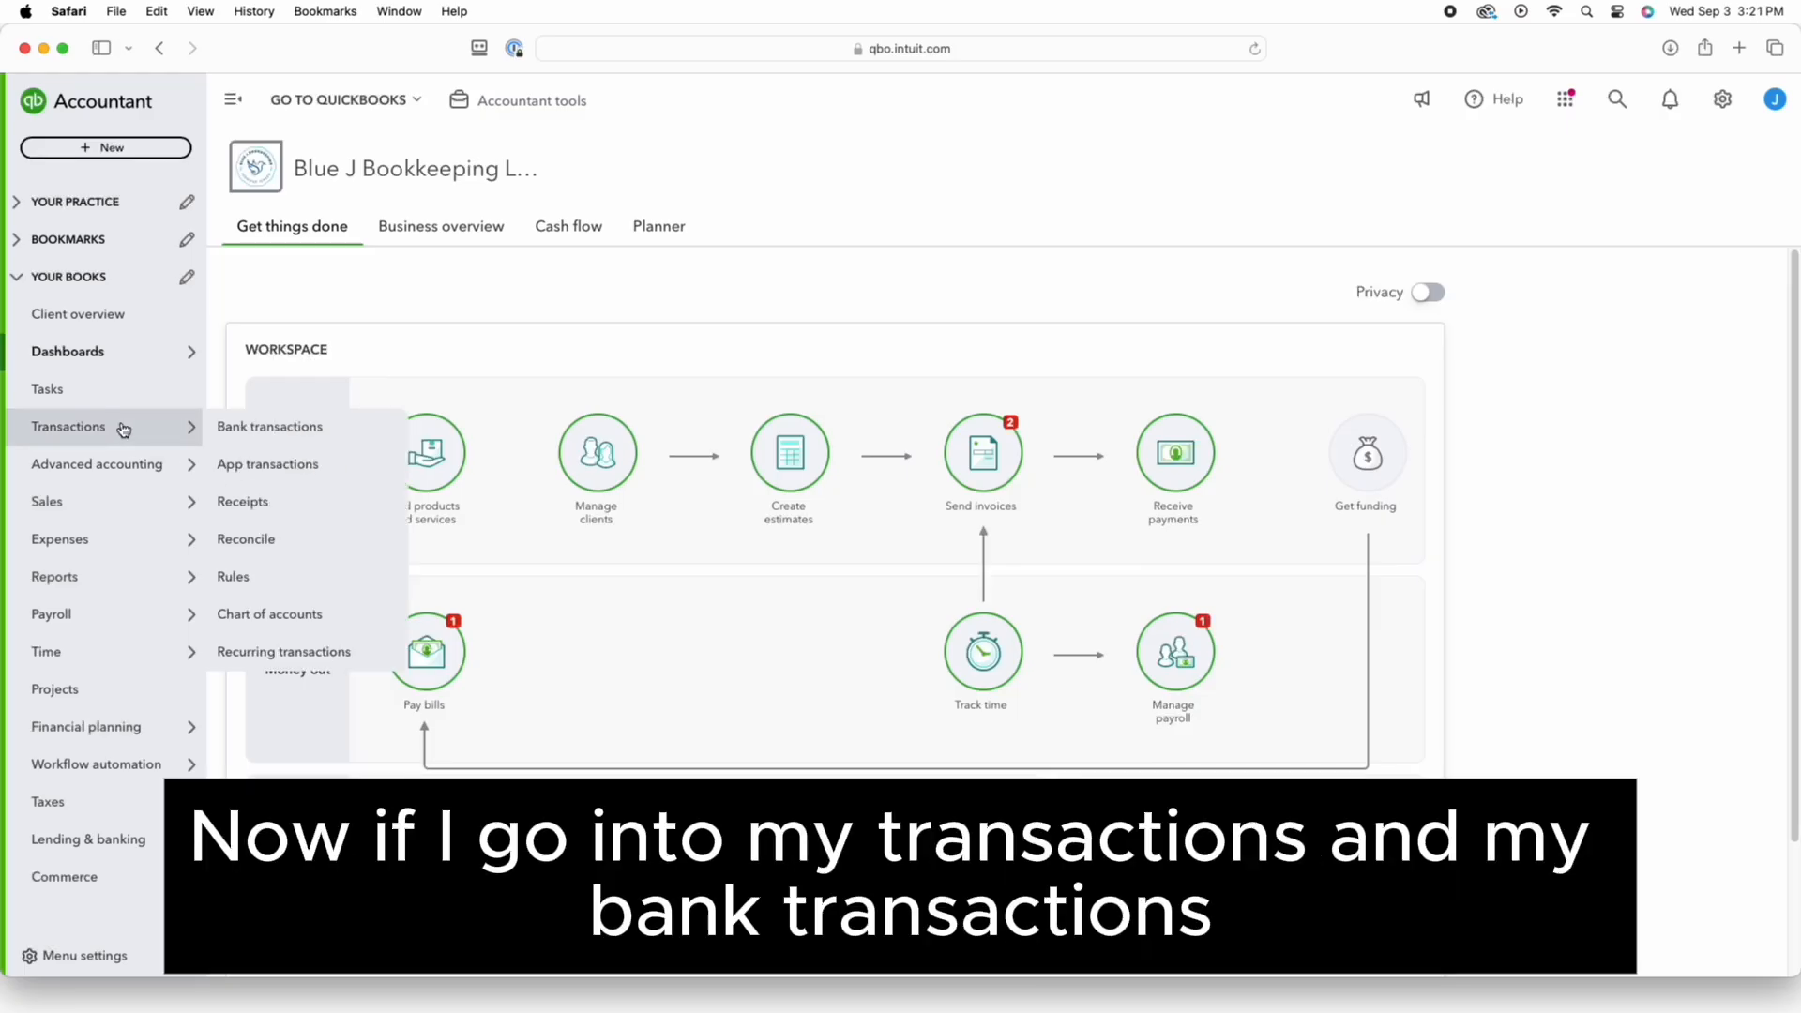
click(255, 429)
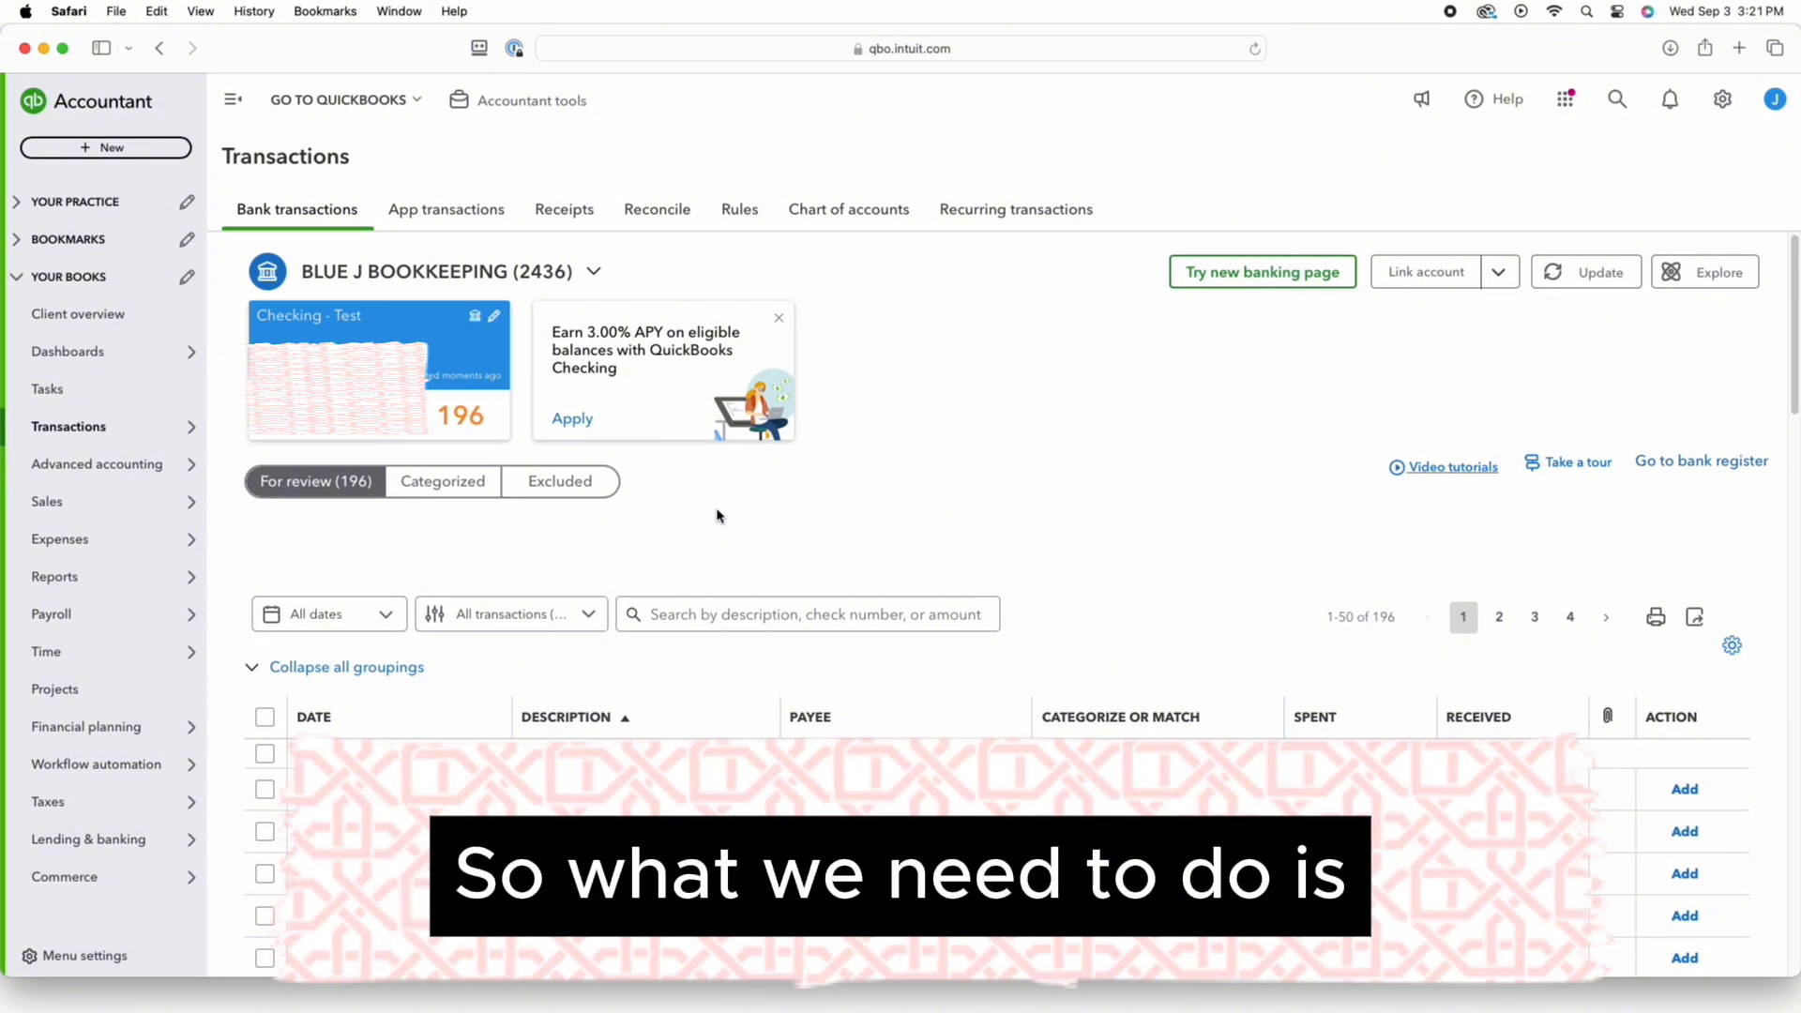
click(857, 211)
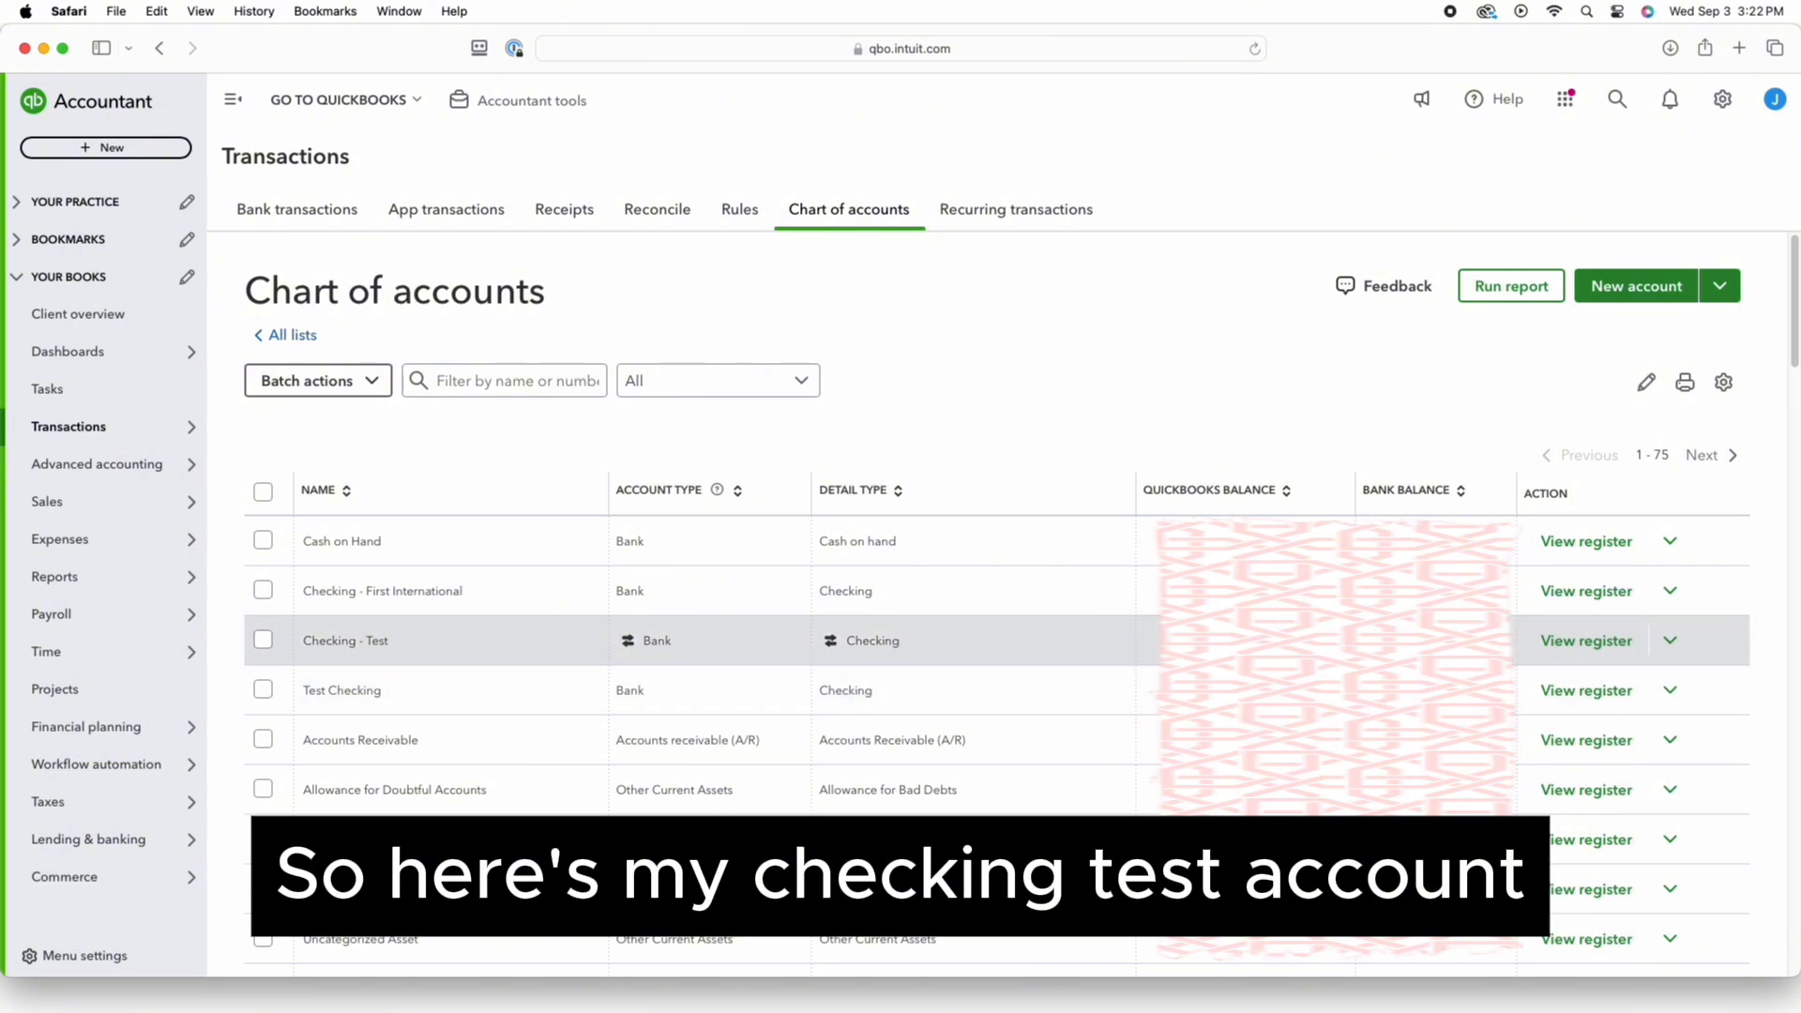
Open the Checking - Test register from its Chart of accounts row
click(1585, 641)
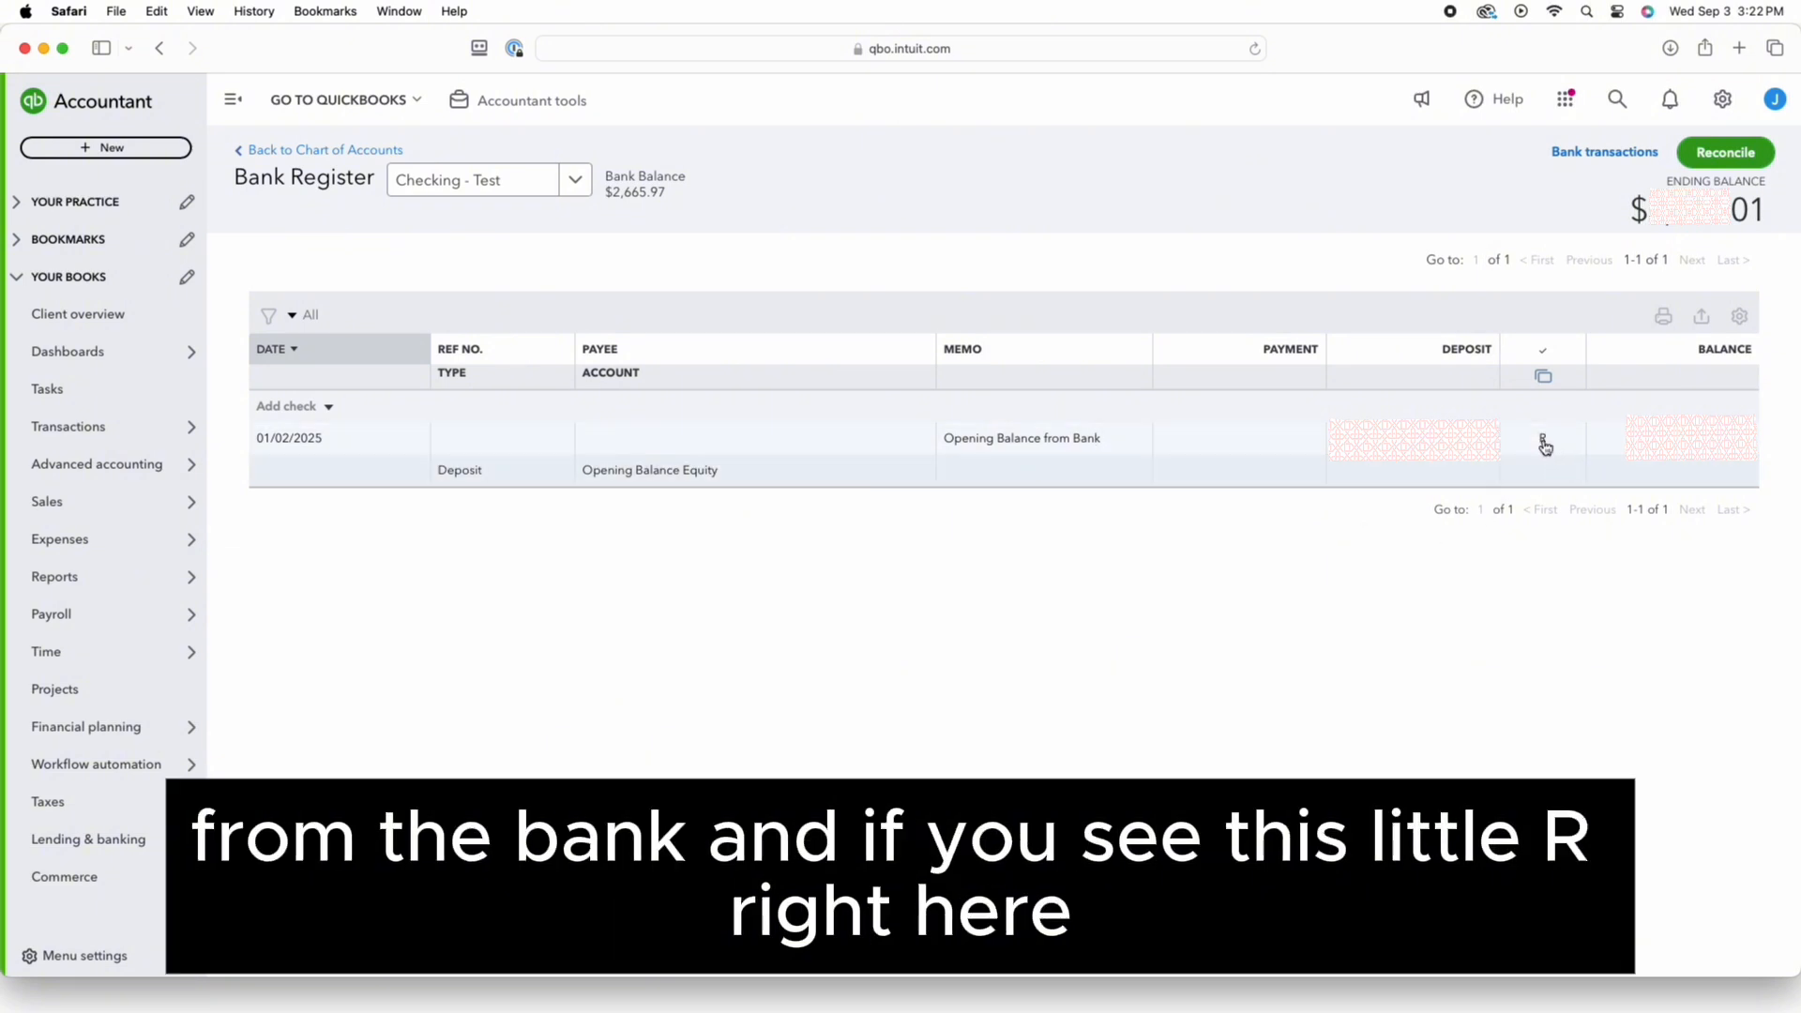
mouse_move(1545, 441)
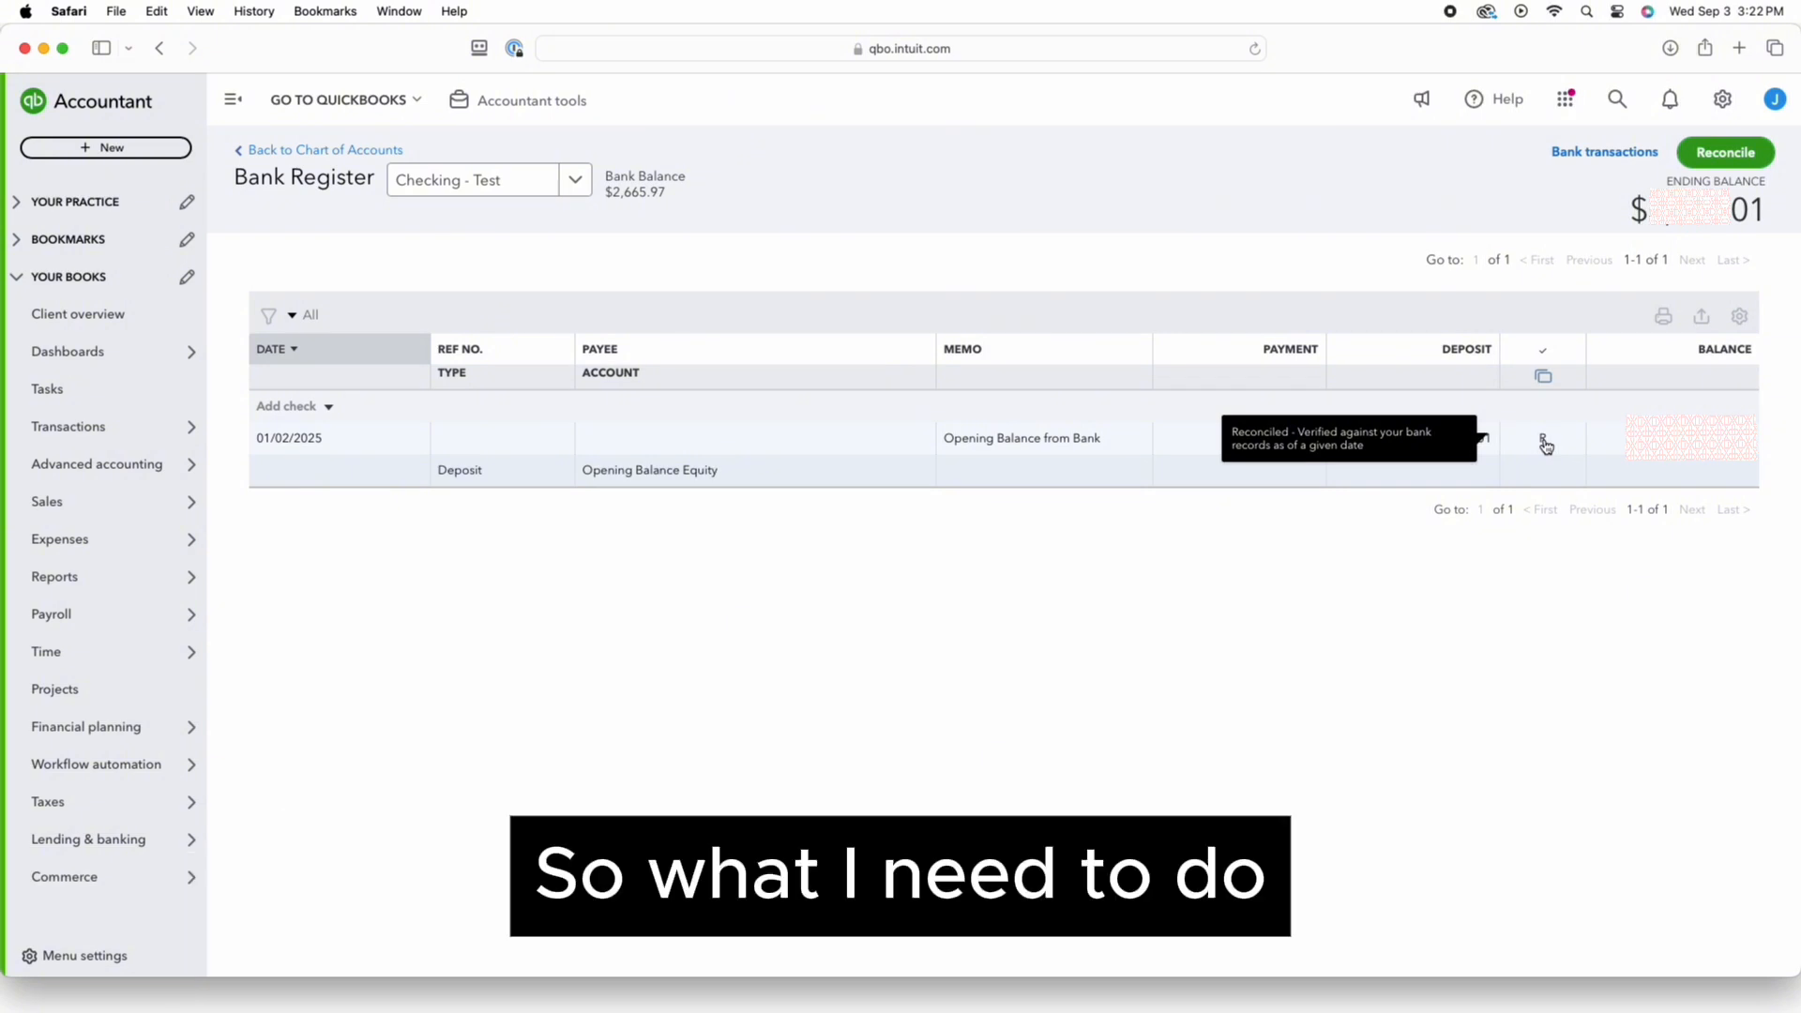
Delete the reconciled 01/02/2025 opening-balance deposit, confirming the reconciled-transaction warning
click(1190, 459)
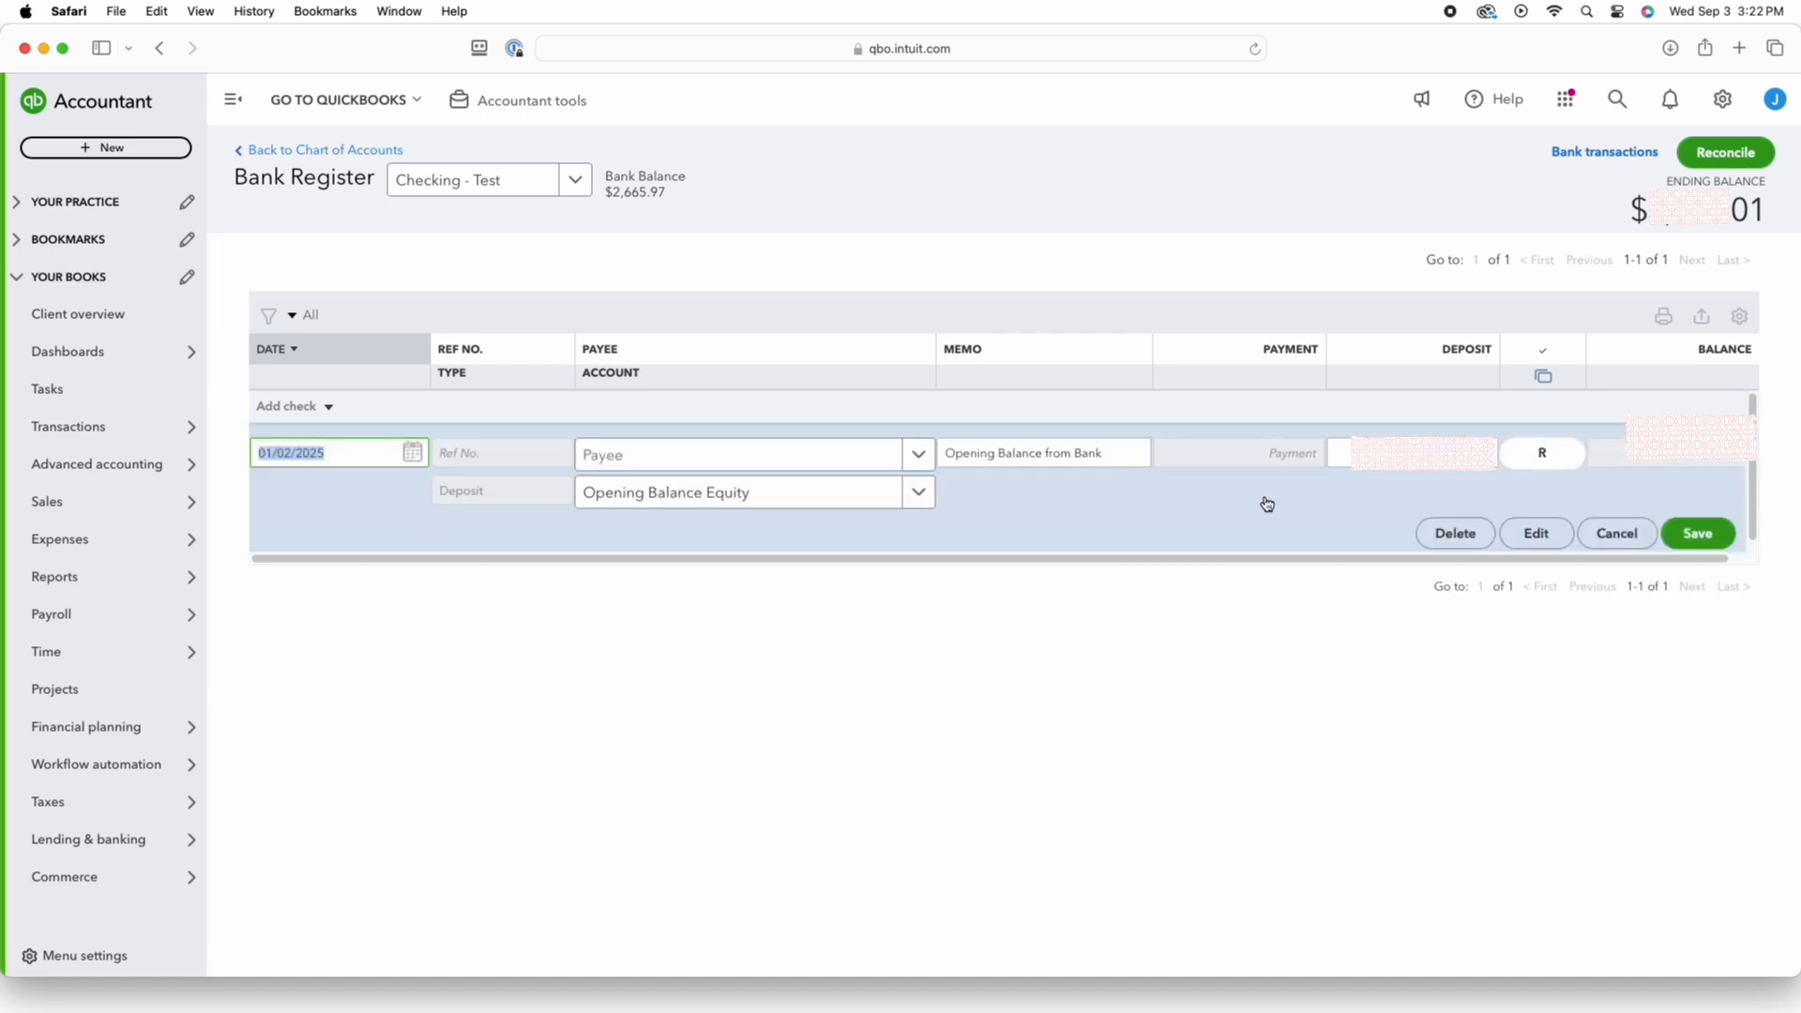
click(1449, 536)
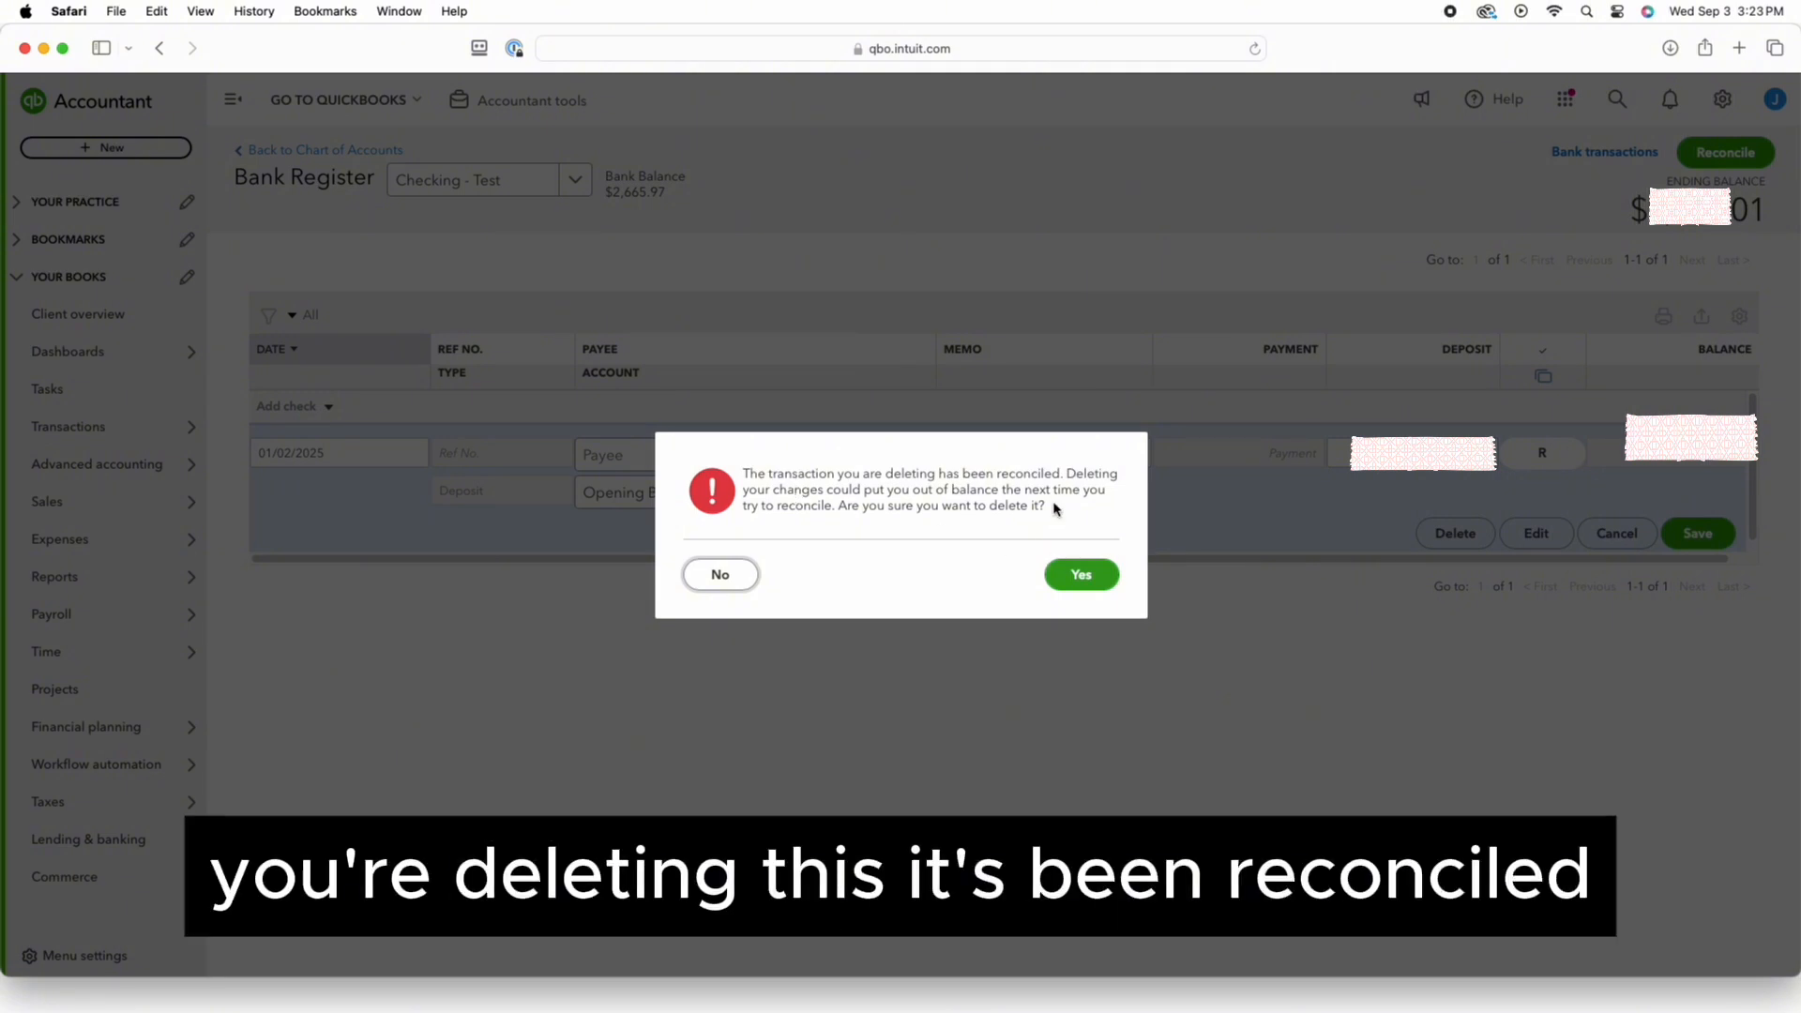
click(1078, 573)
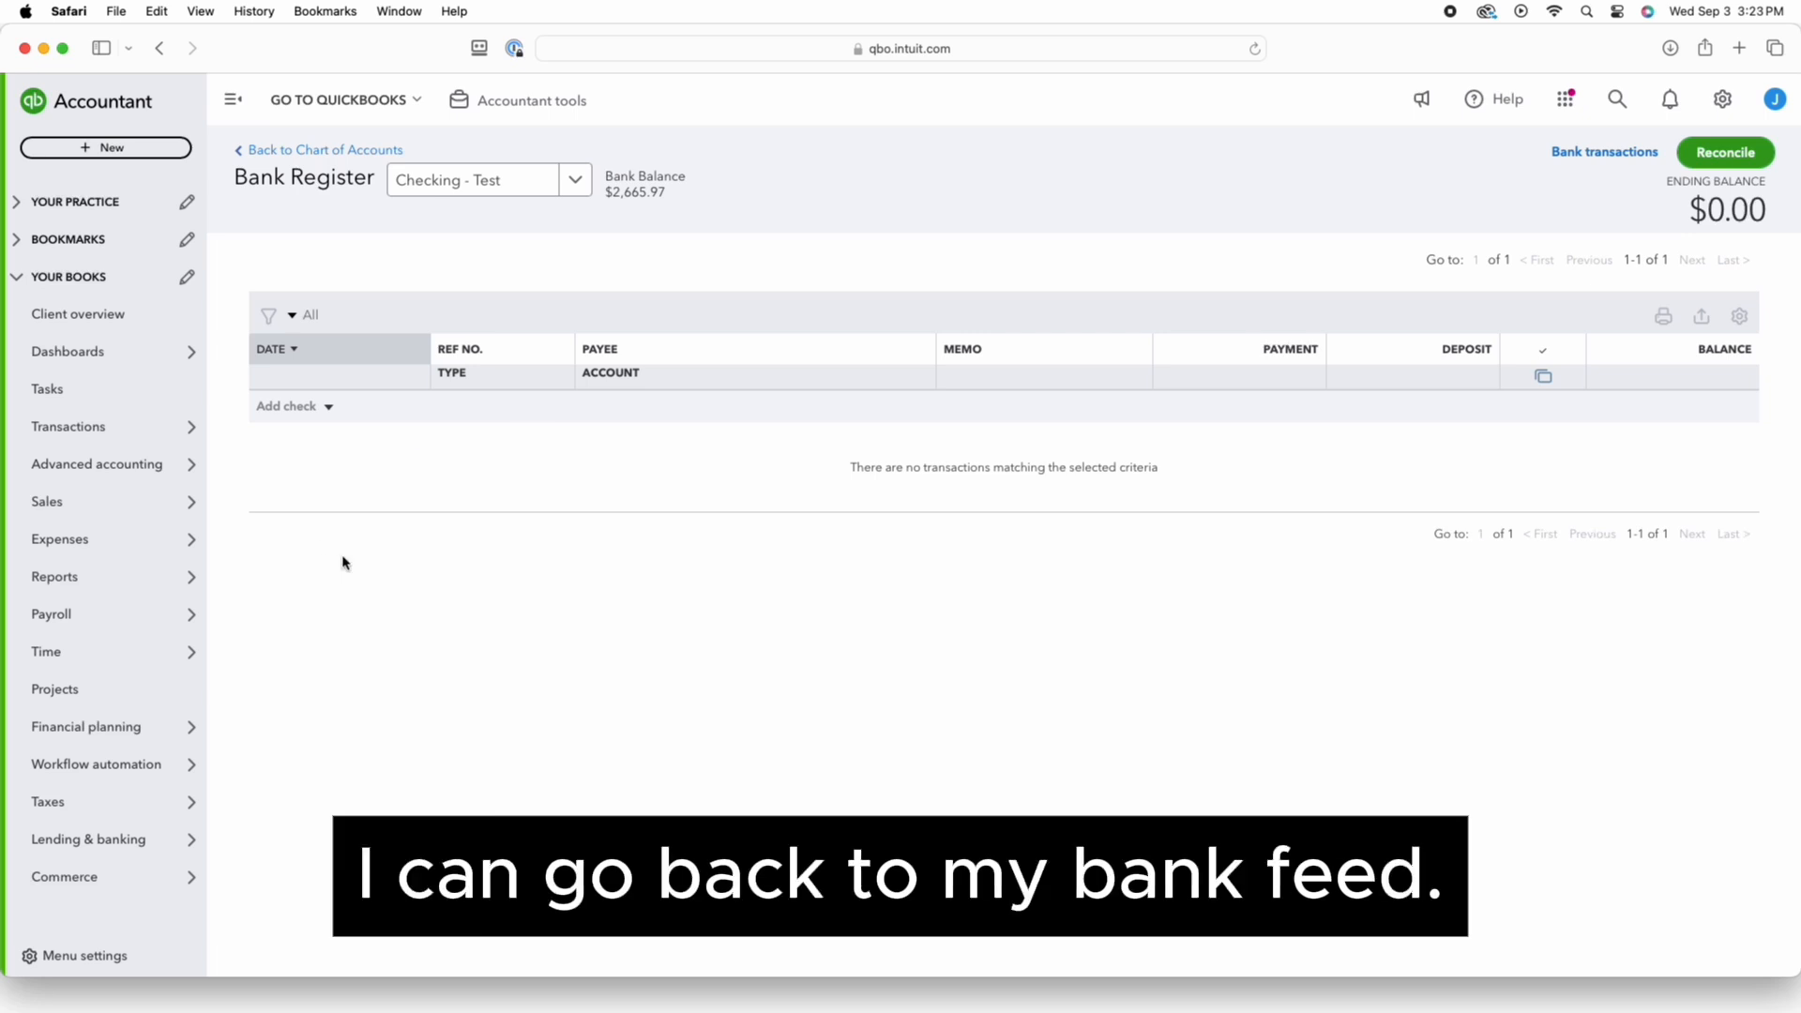
mouse_move(145, 435)
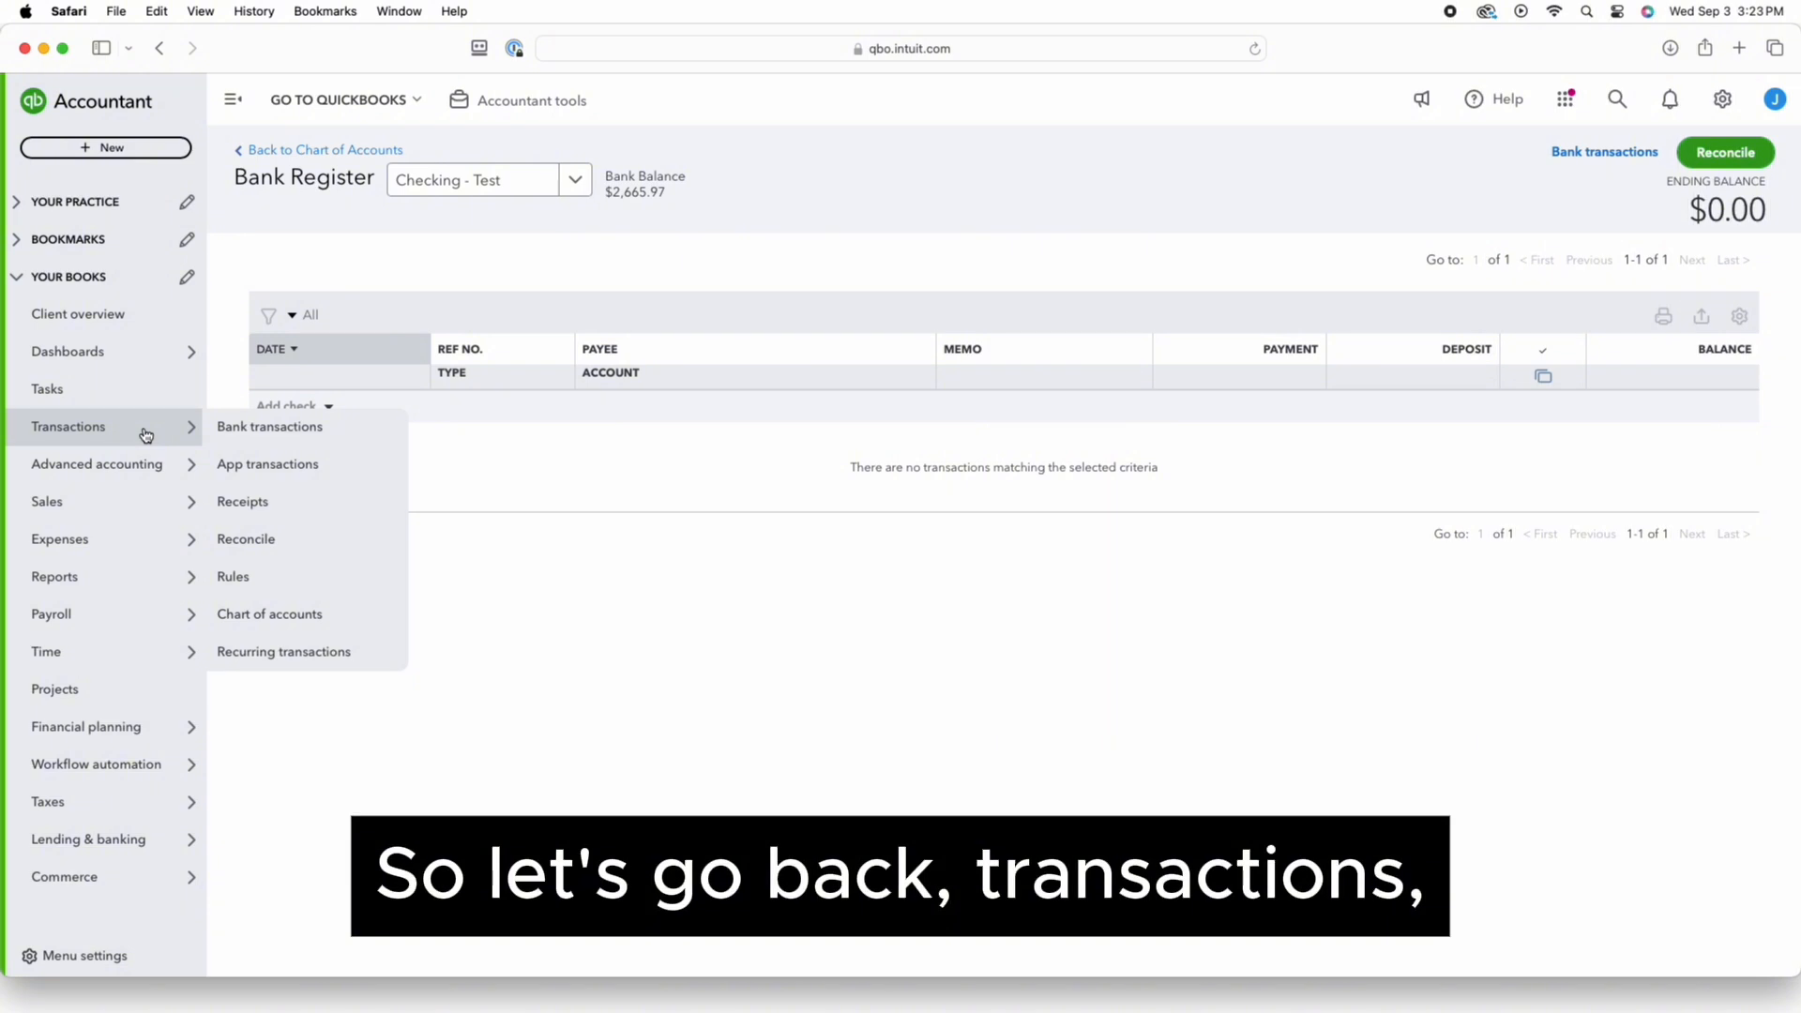
Go back to Bank transactions and start linking another bank or credit card account
click(231, 429)
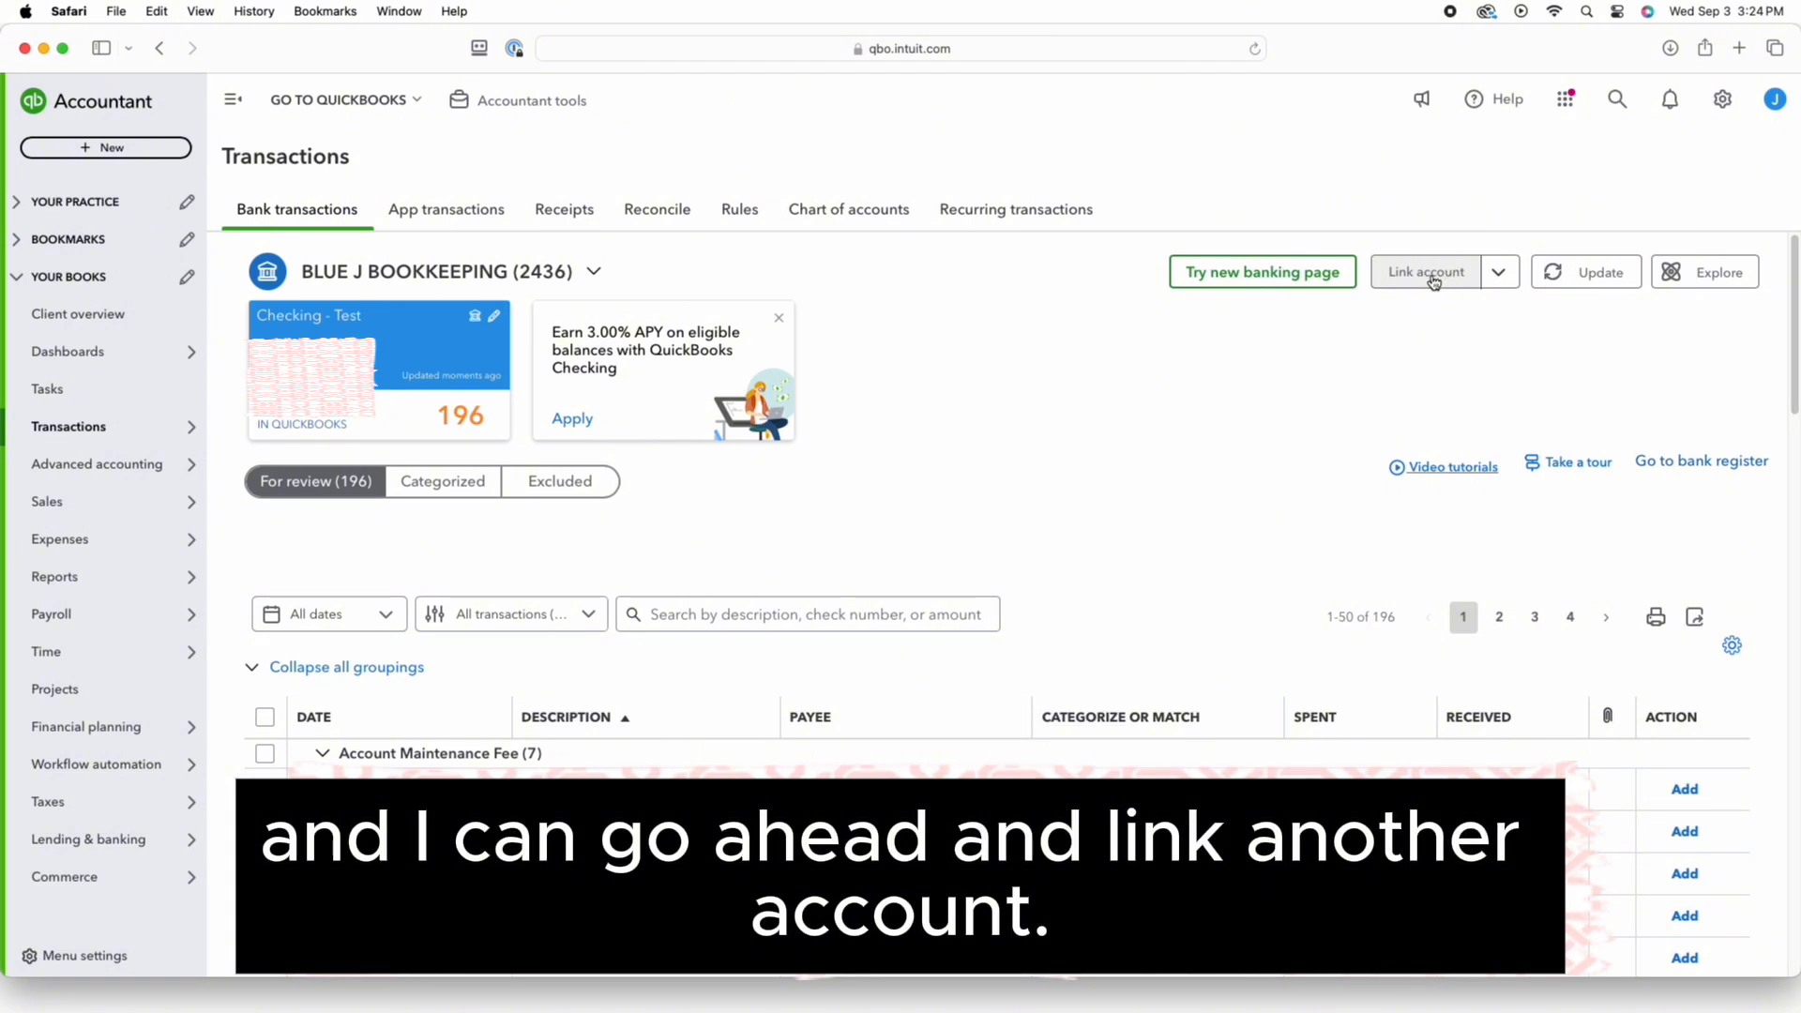
click(1433, 282)
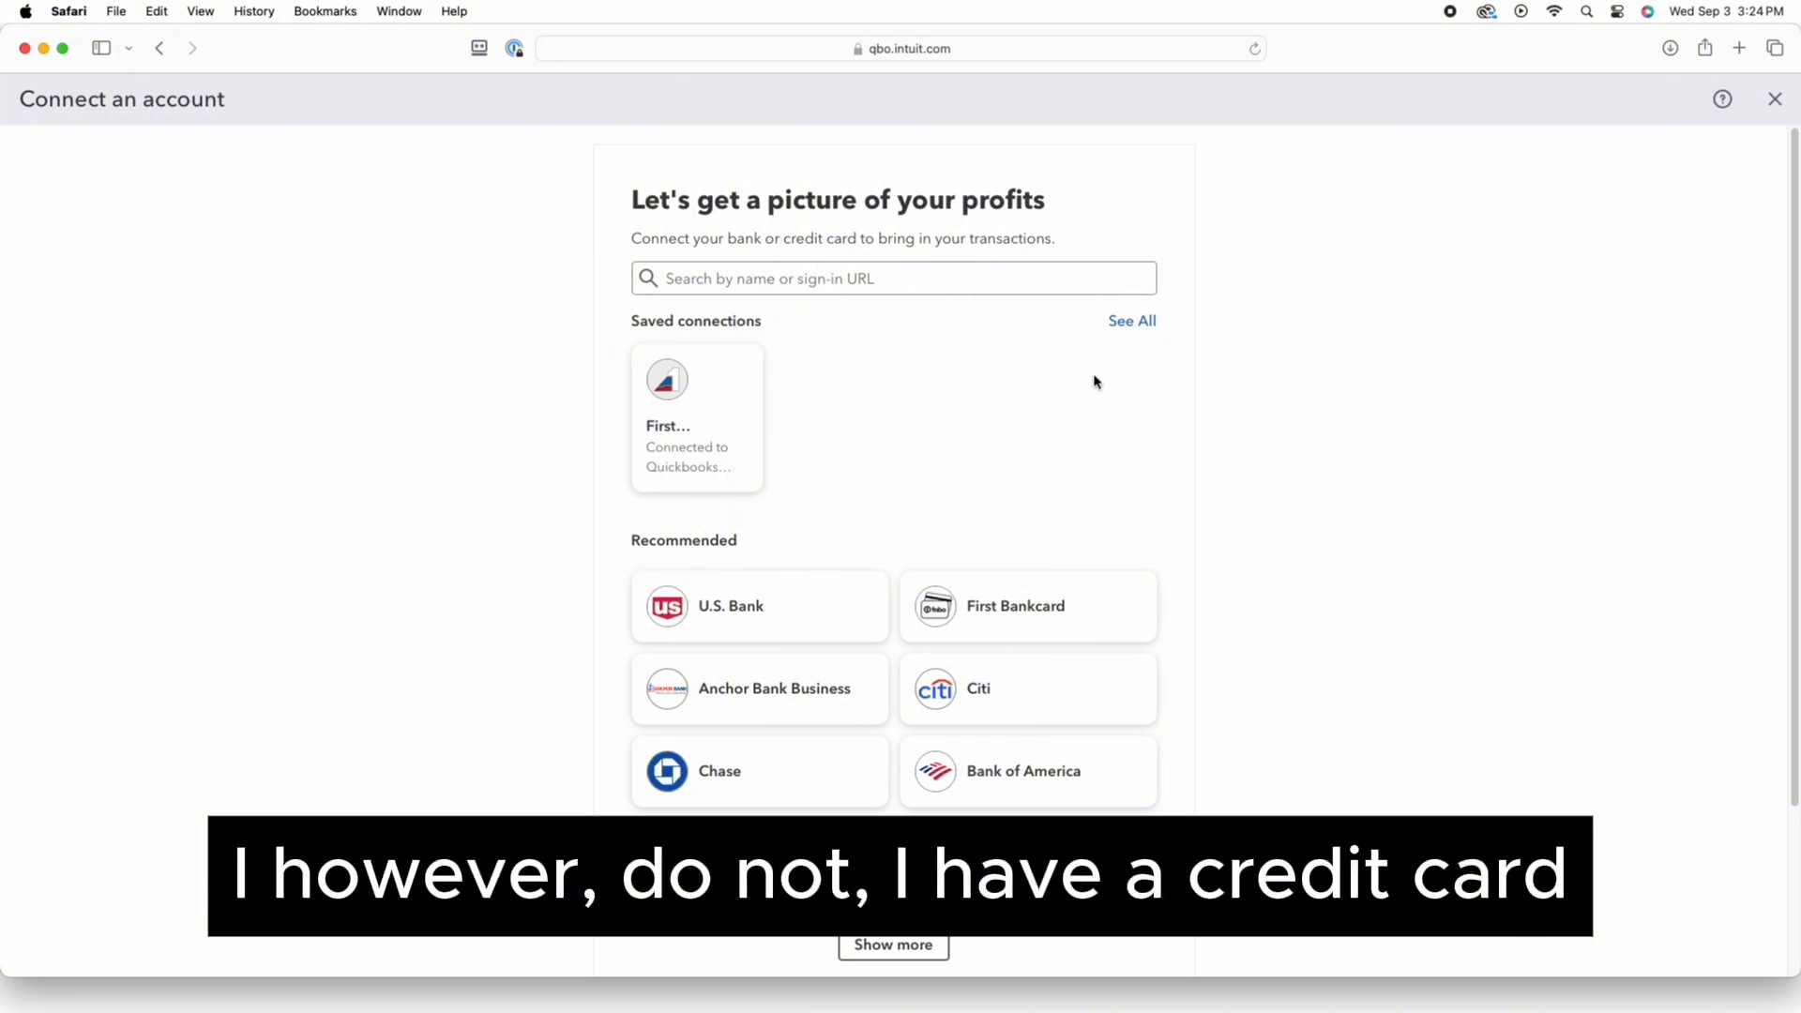
Search institutions with the pasted Capital One sign-in URL and select the main Capital One
click(817, 281)
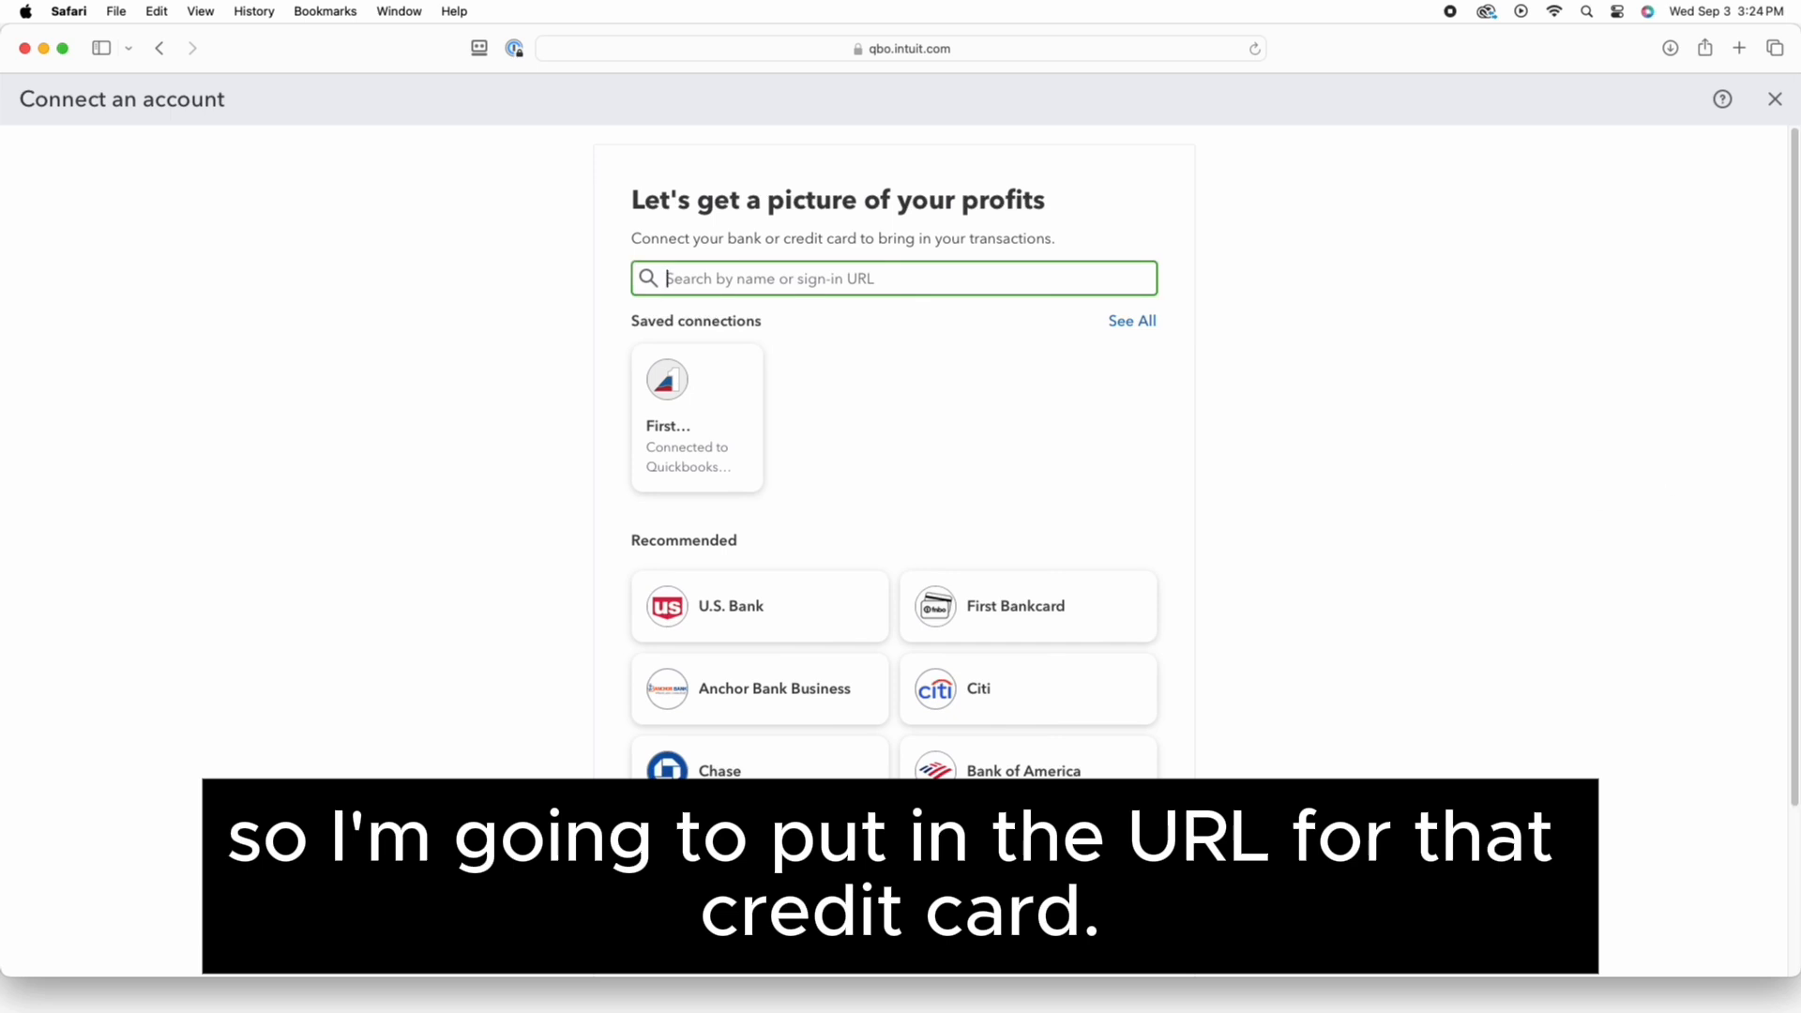
text(https://verified.capitalone.com/sic-ui/#/esignin)
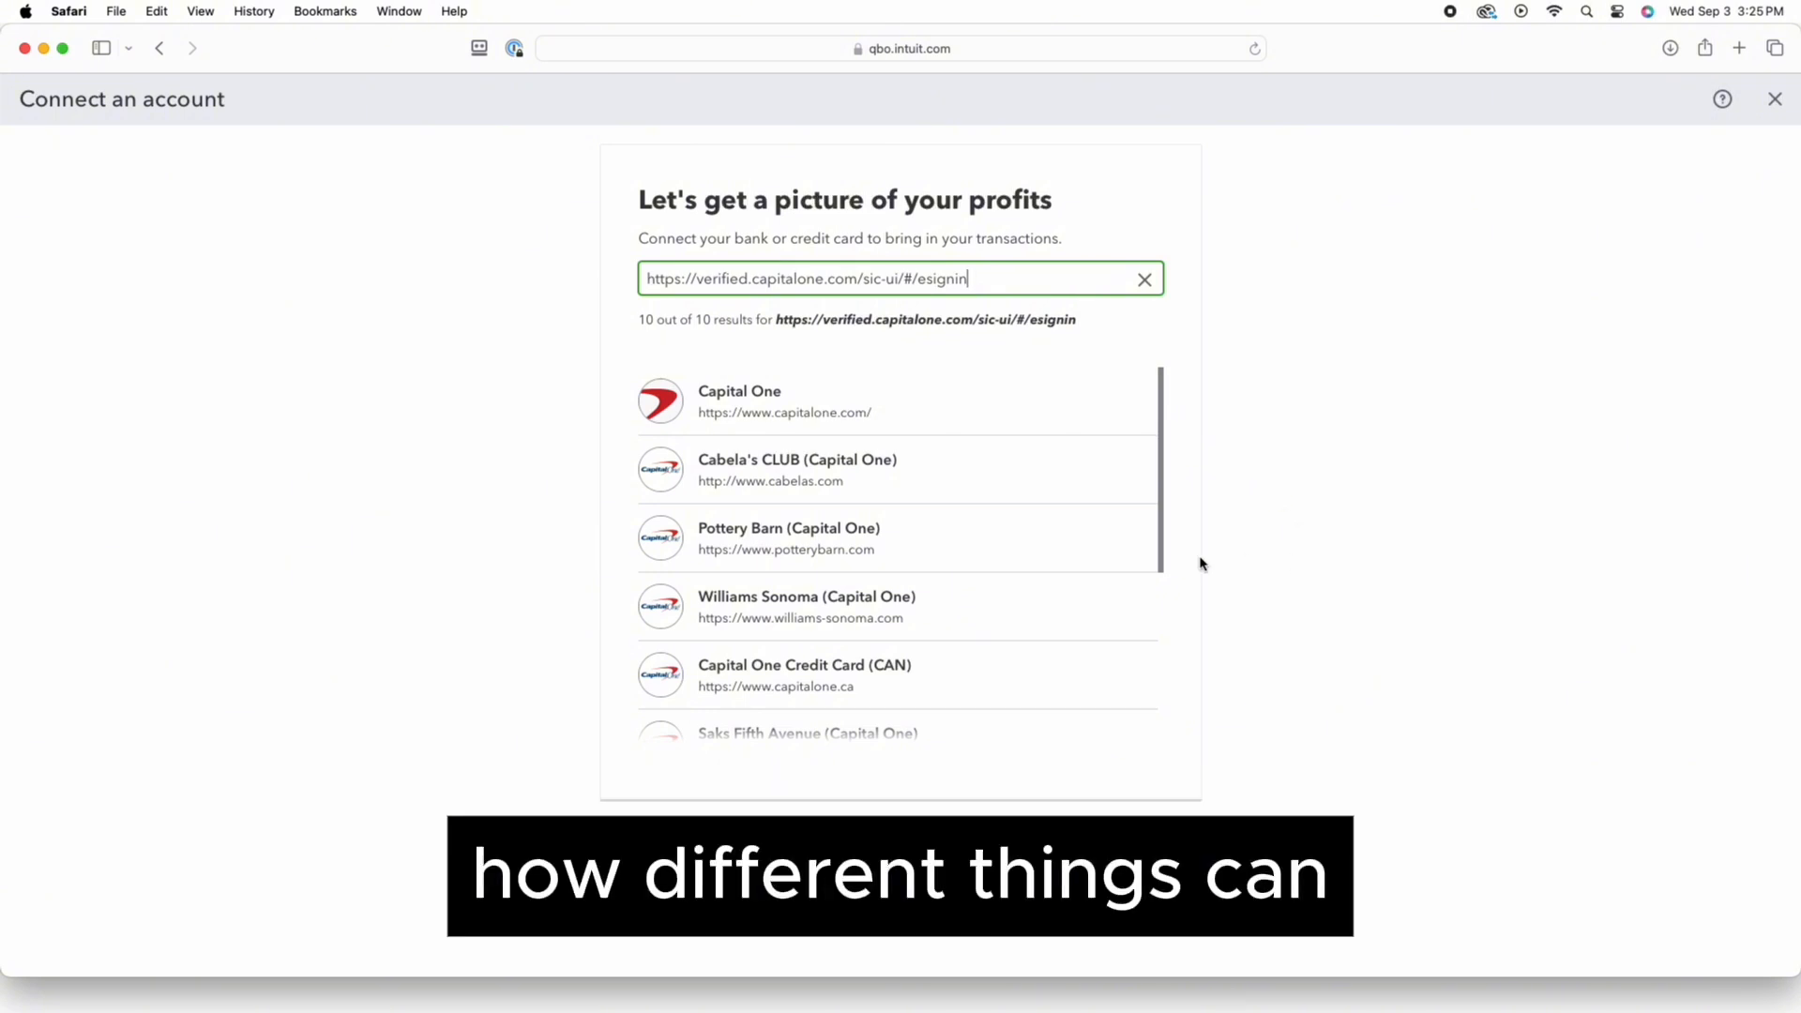
scroll(1018, 498, down, 1)
scroll(1030, 506, up, 1)
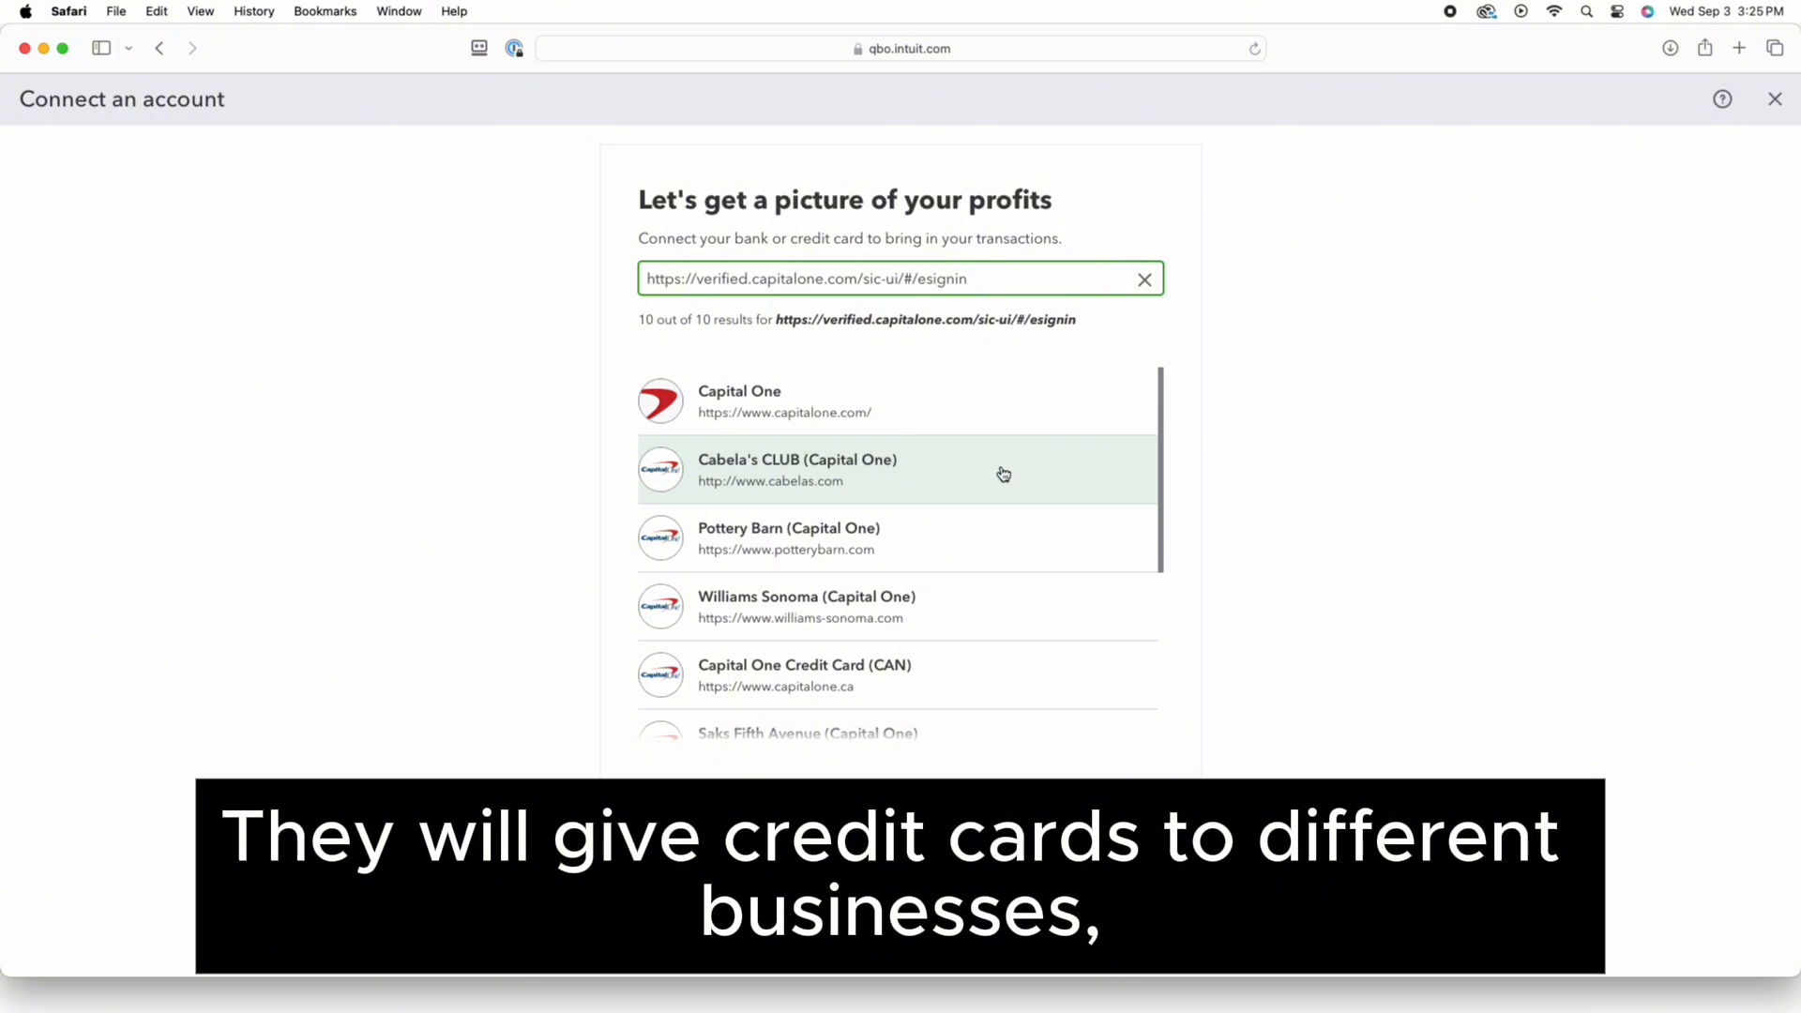
scroll(1003, 473, down, 3)
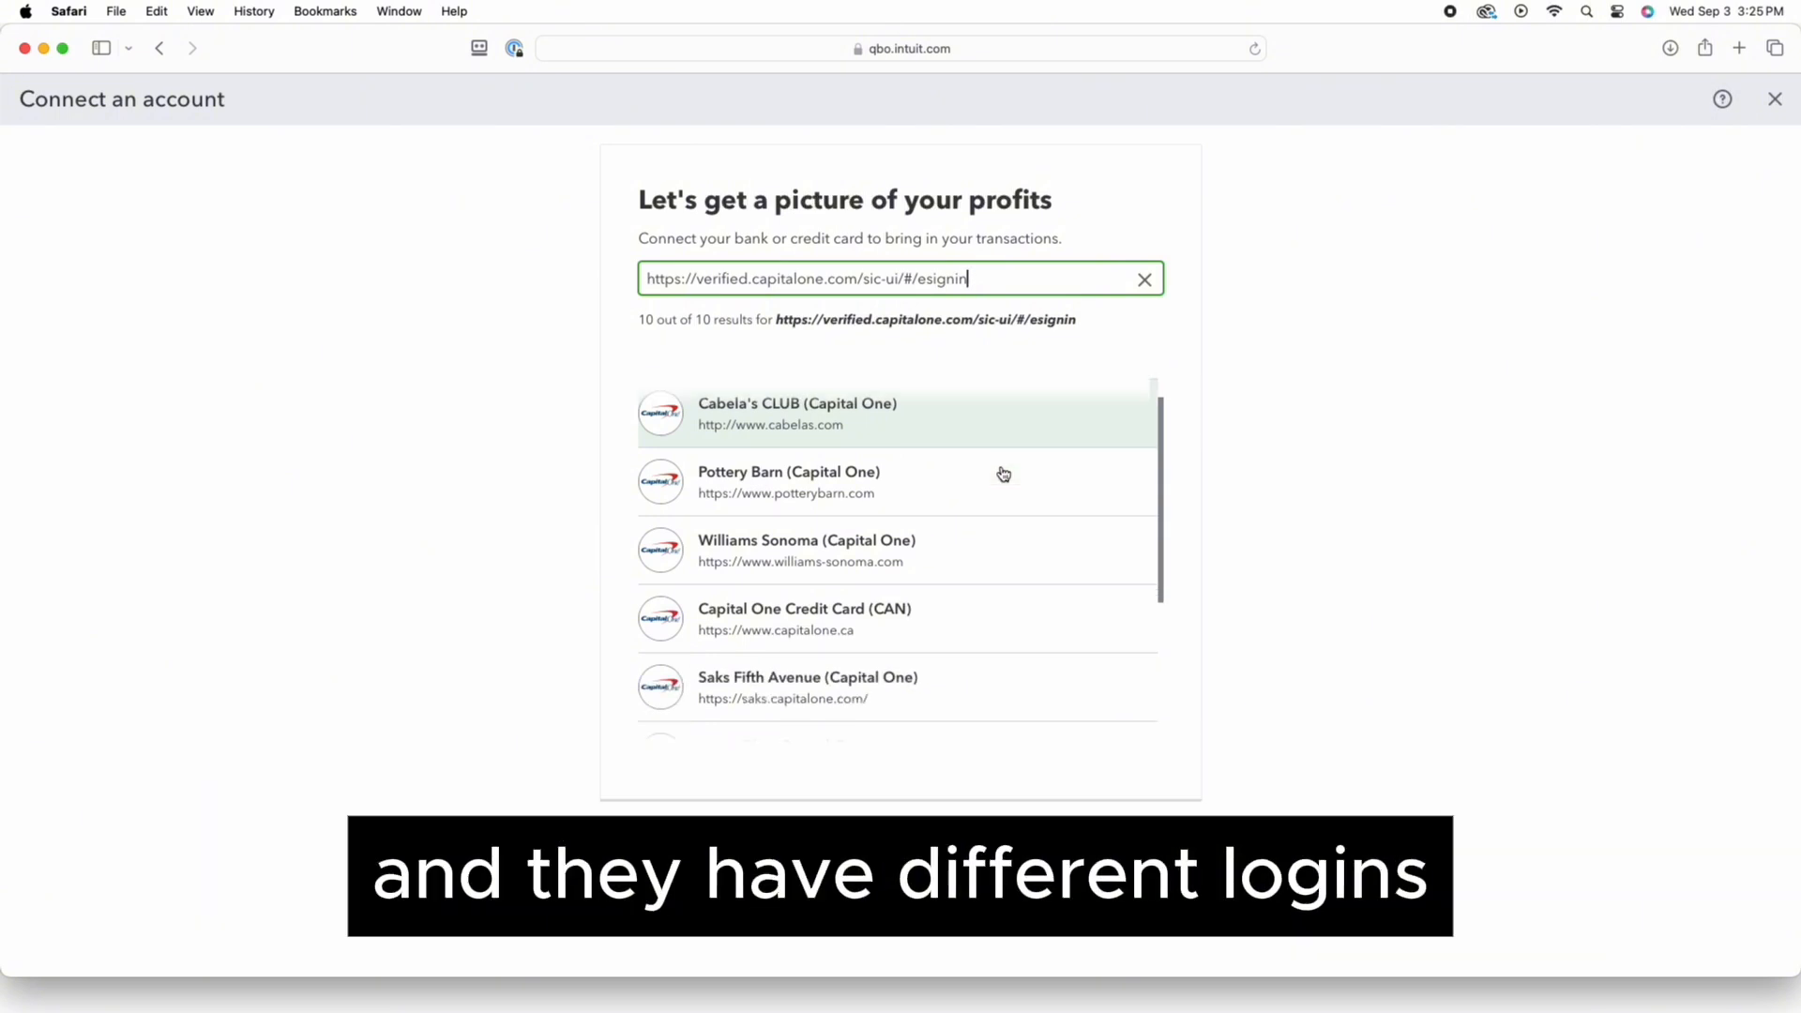
scroll(1014, 483, down, 4)
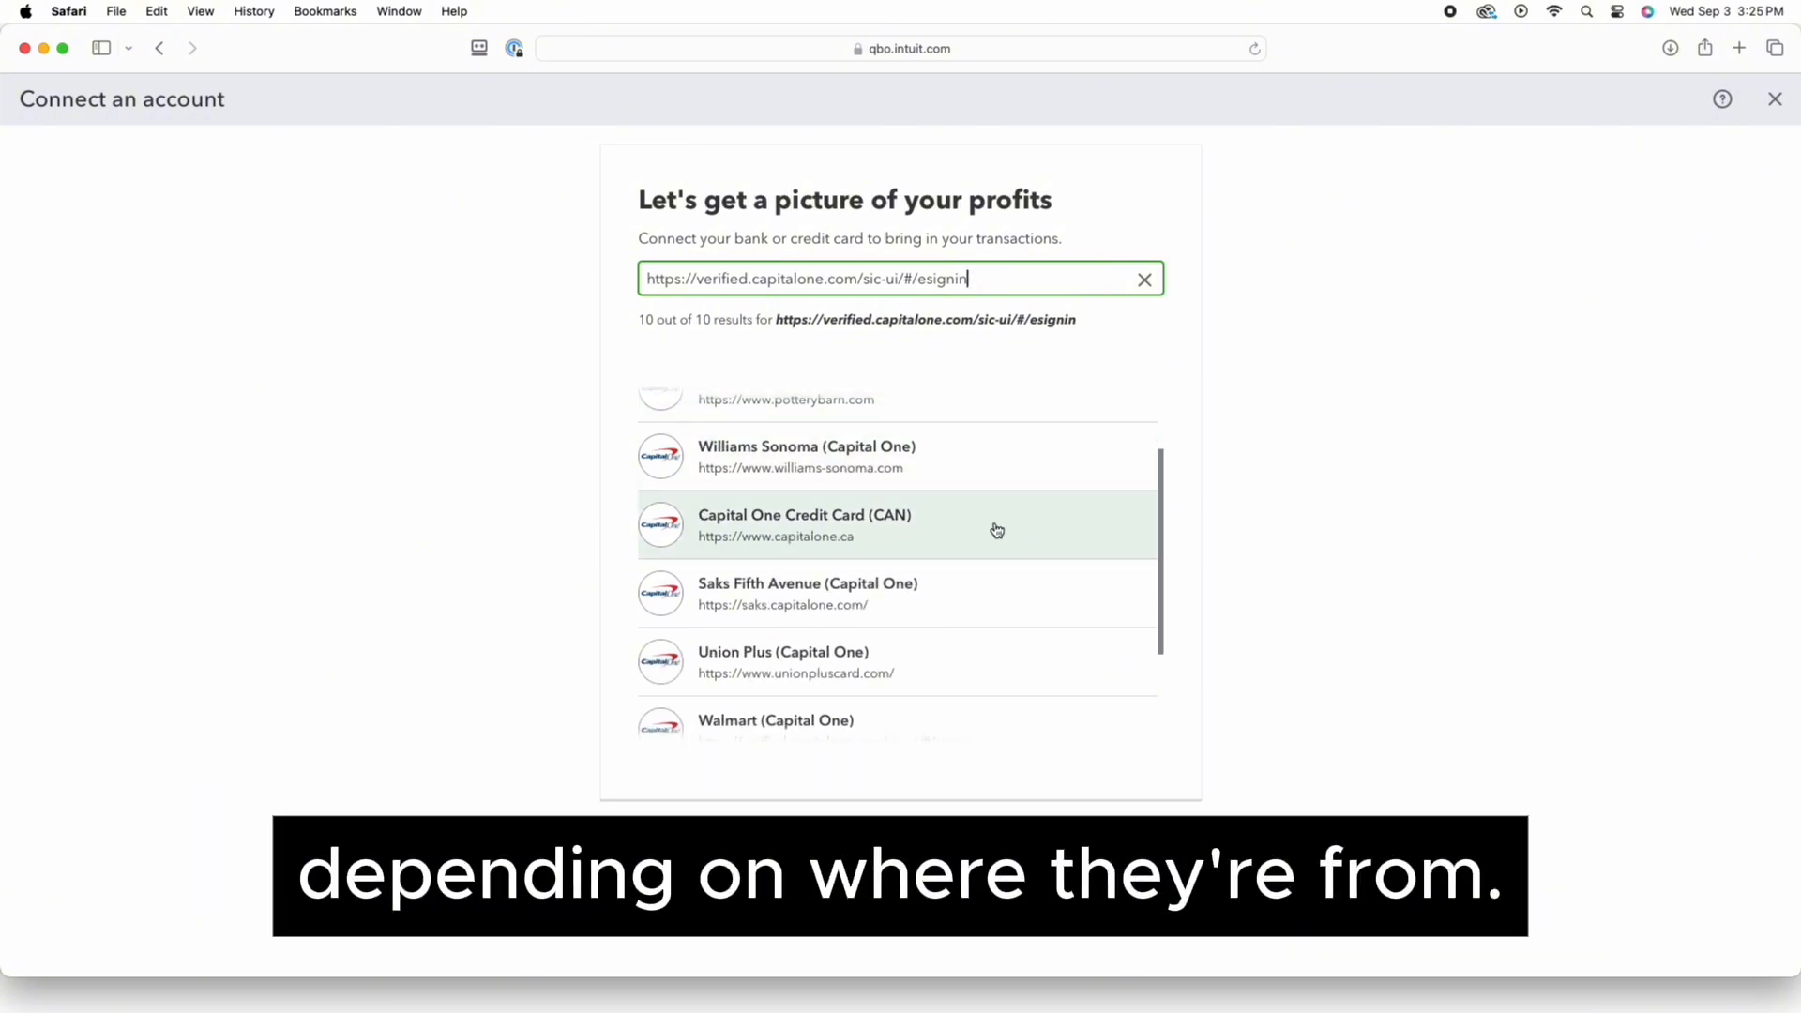
scroll(985, 563, down, 3)
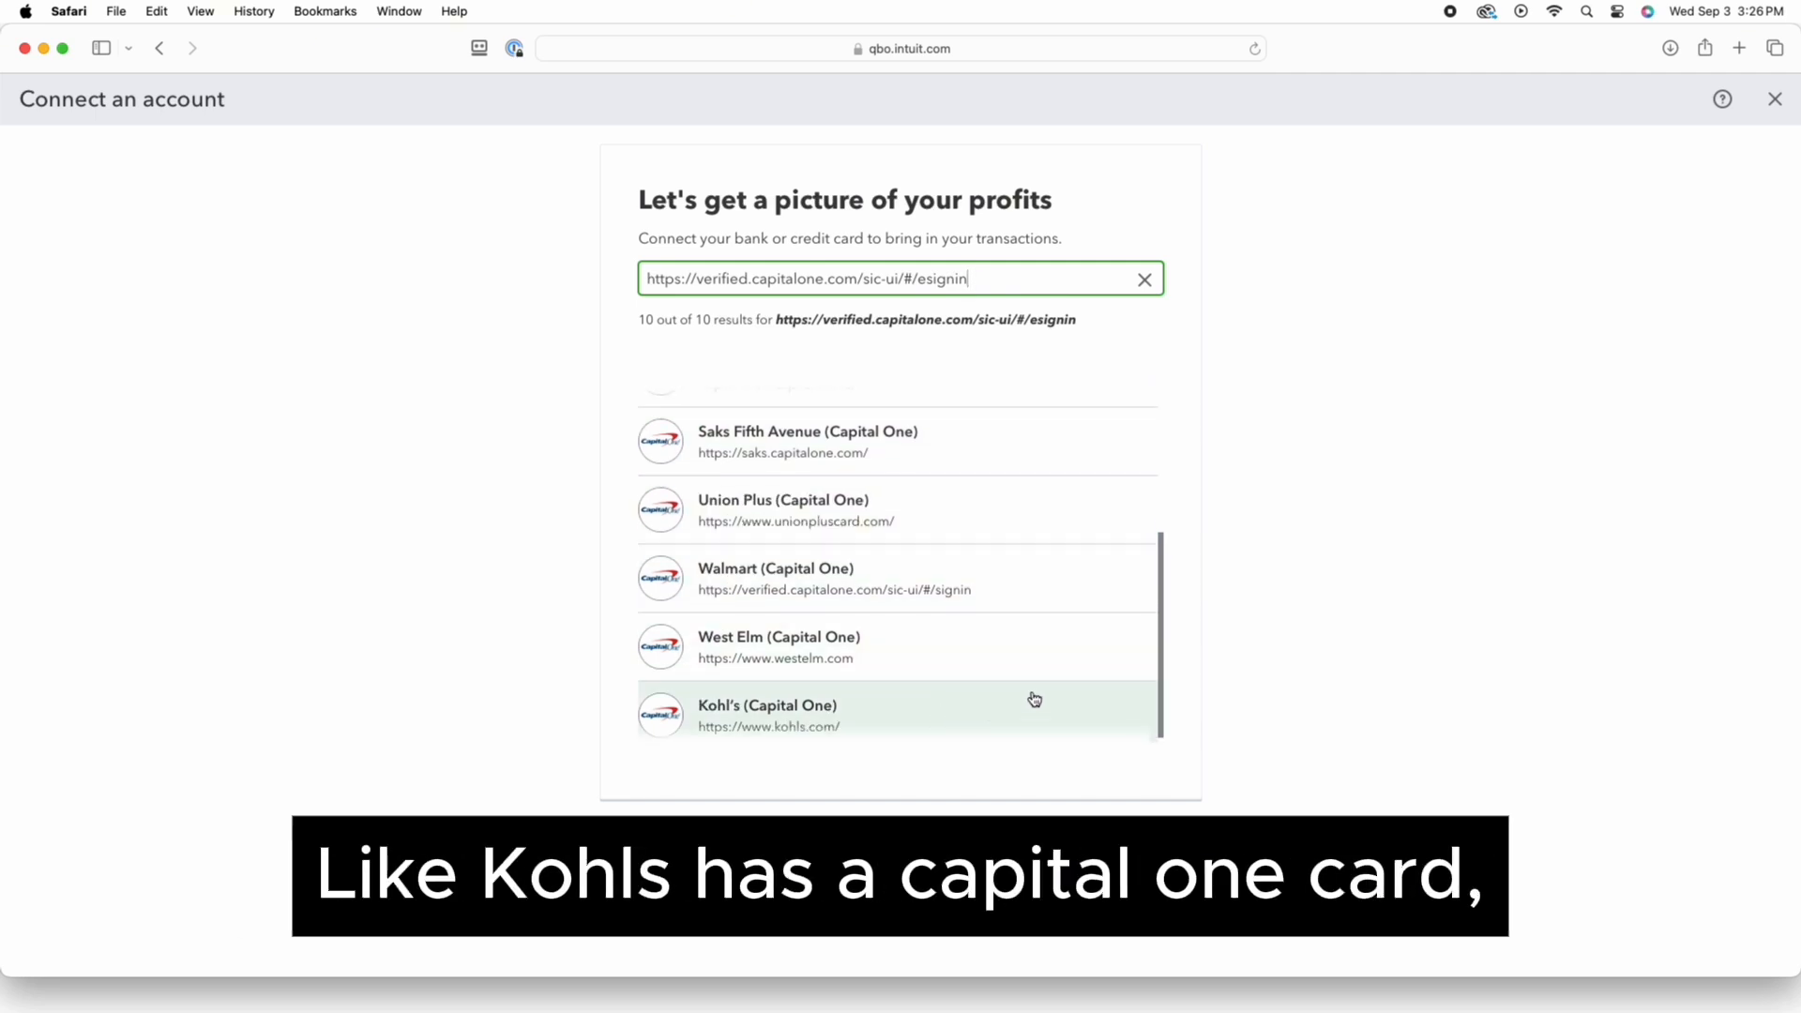
scroll(941, 469, up, 1)
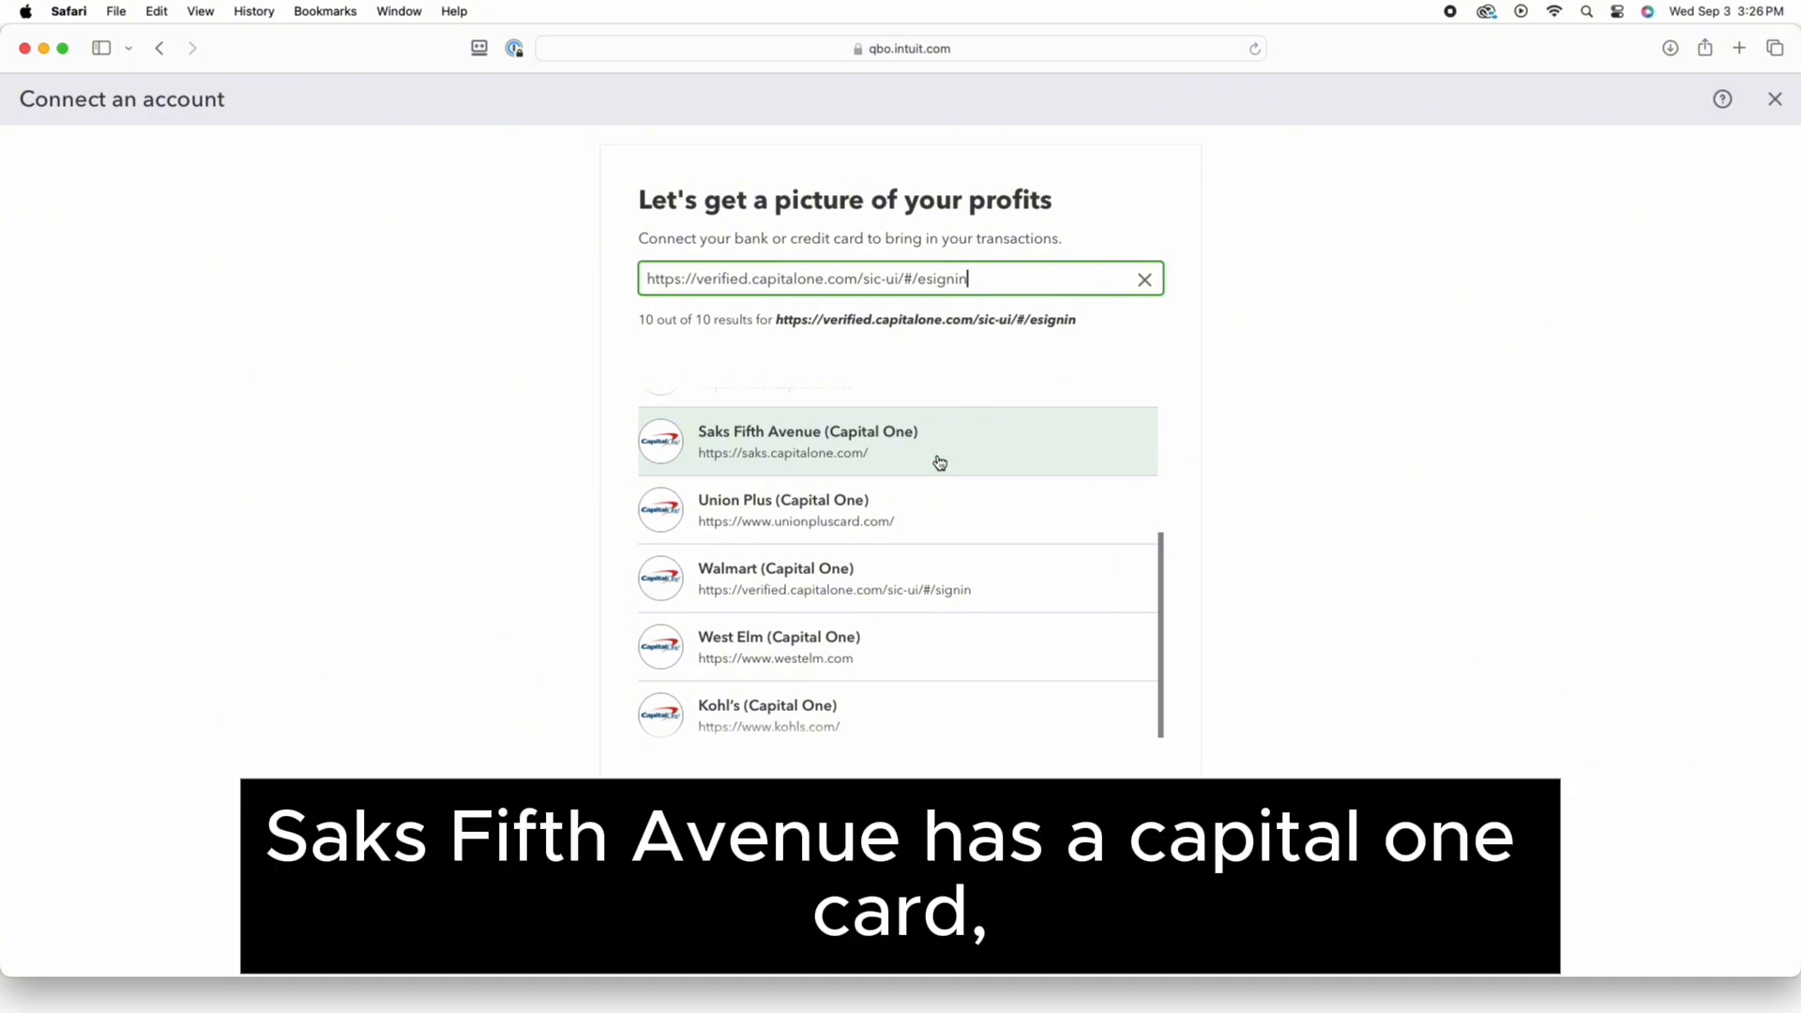
scroll(941, 464, up, 2)
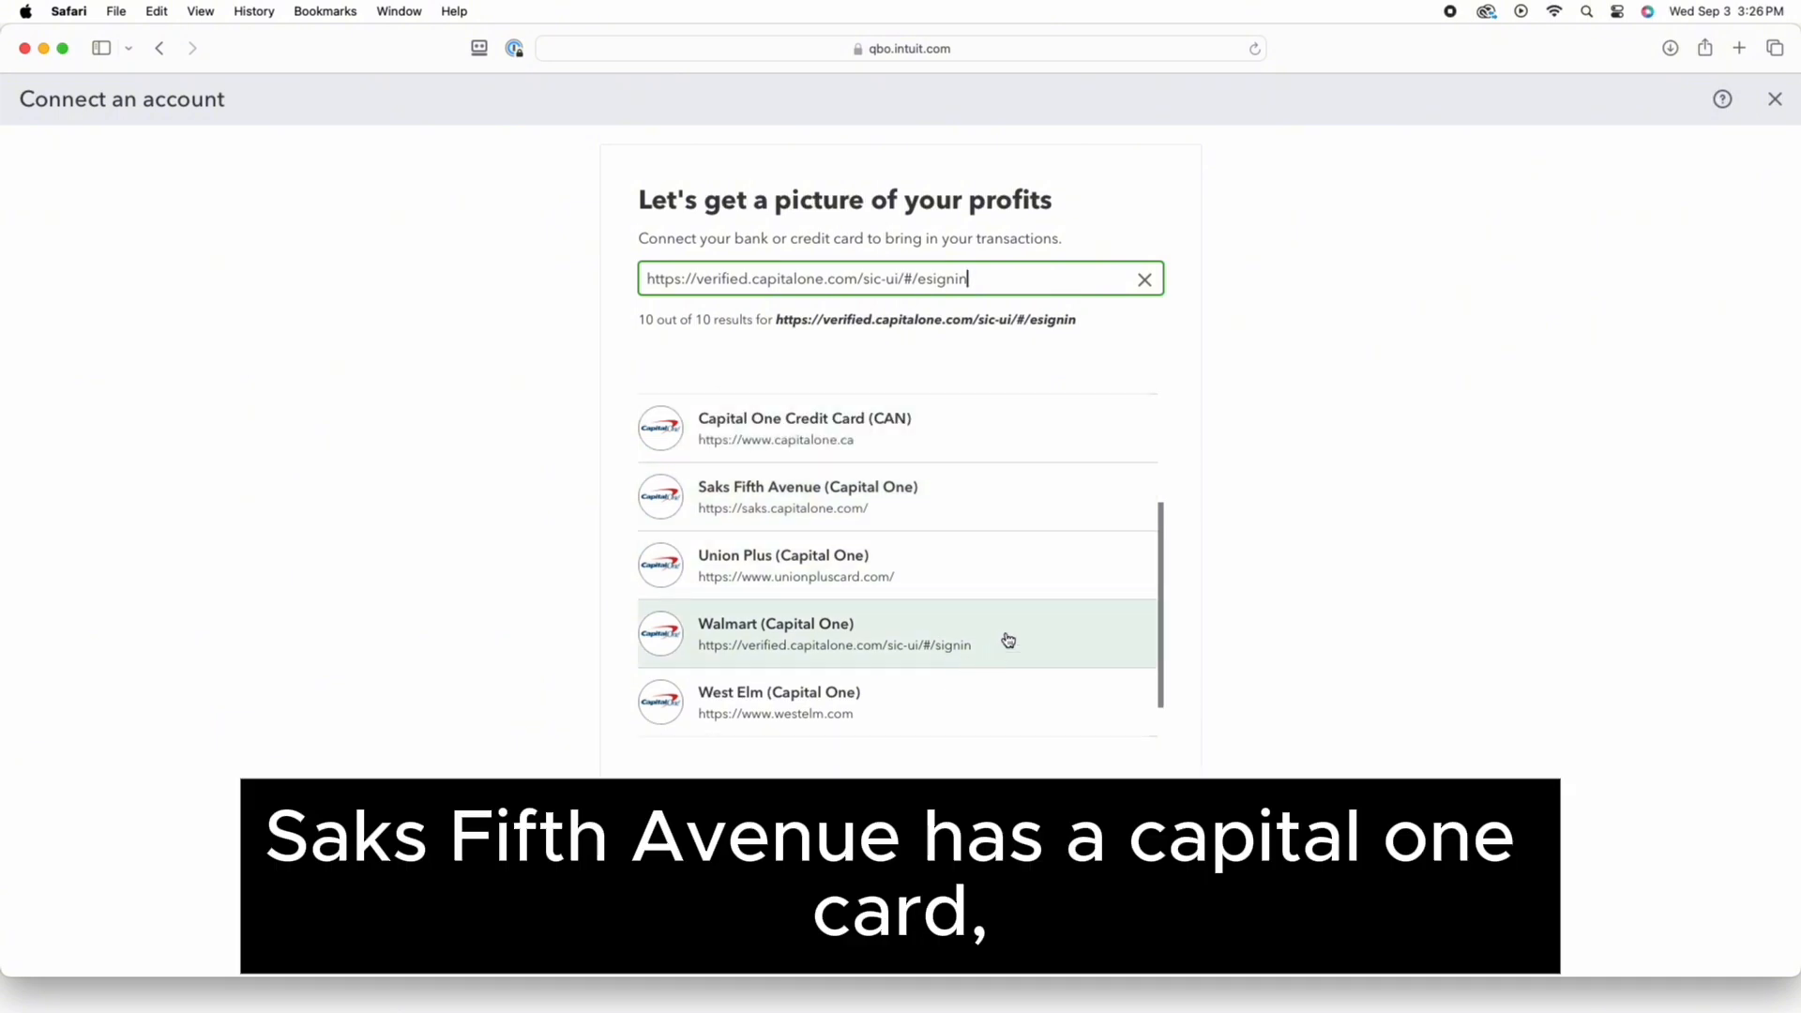
scroll(1000, 636, up, 1)
scroll(999, 636, up, 5)
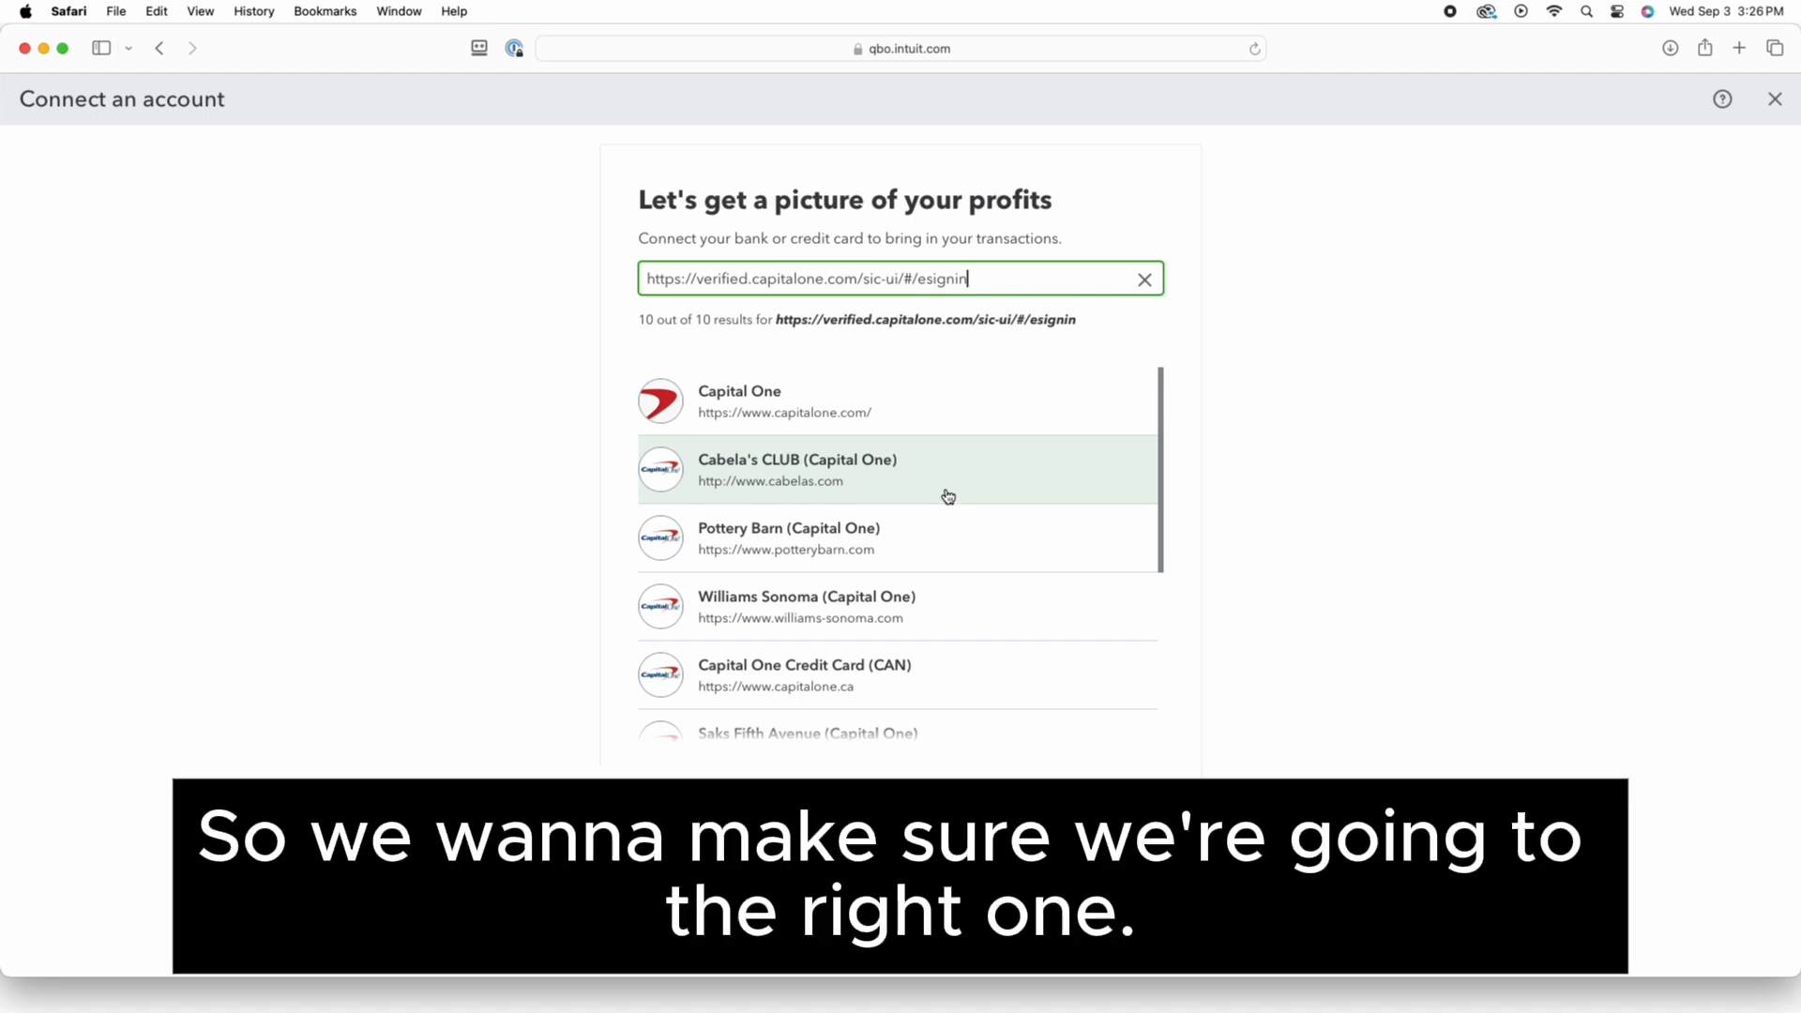
click(797, 409)
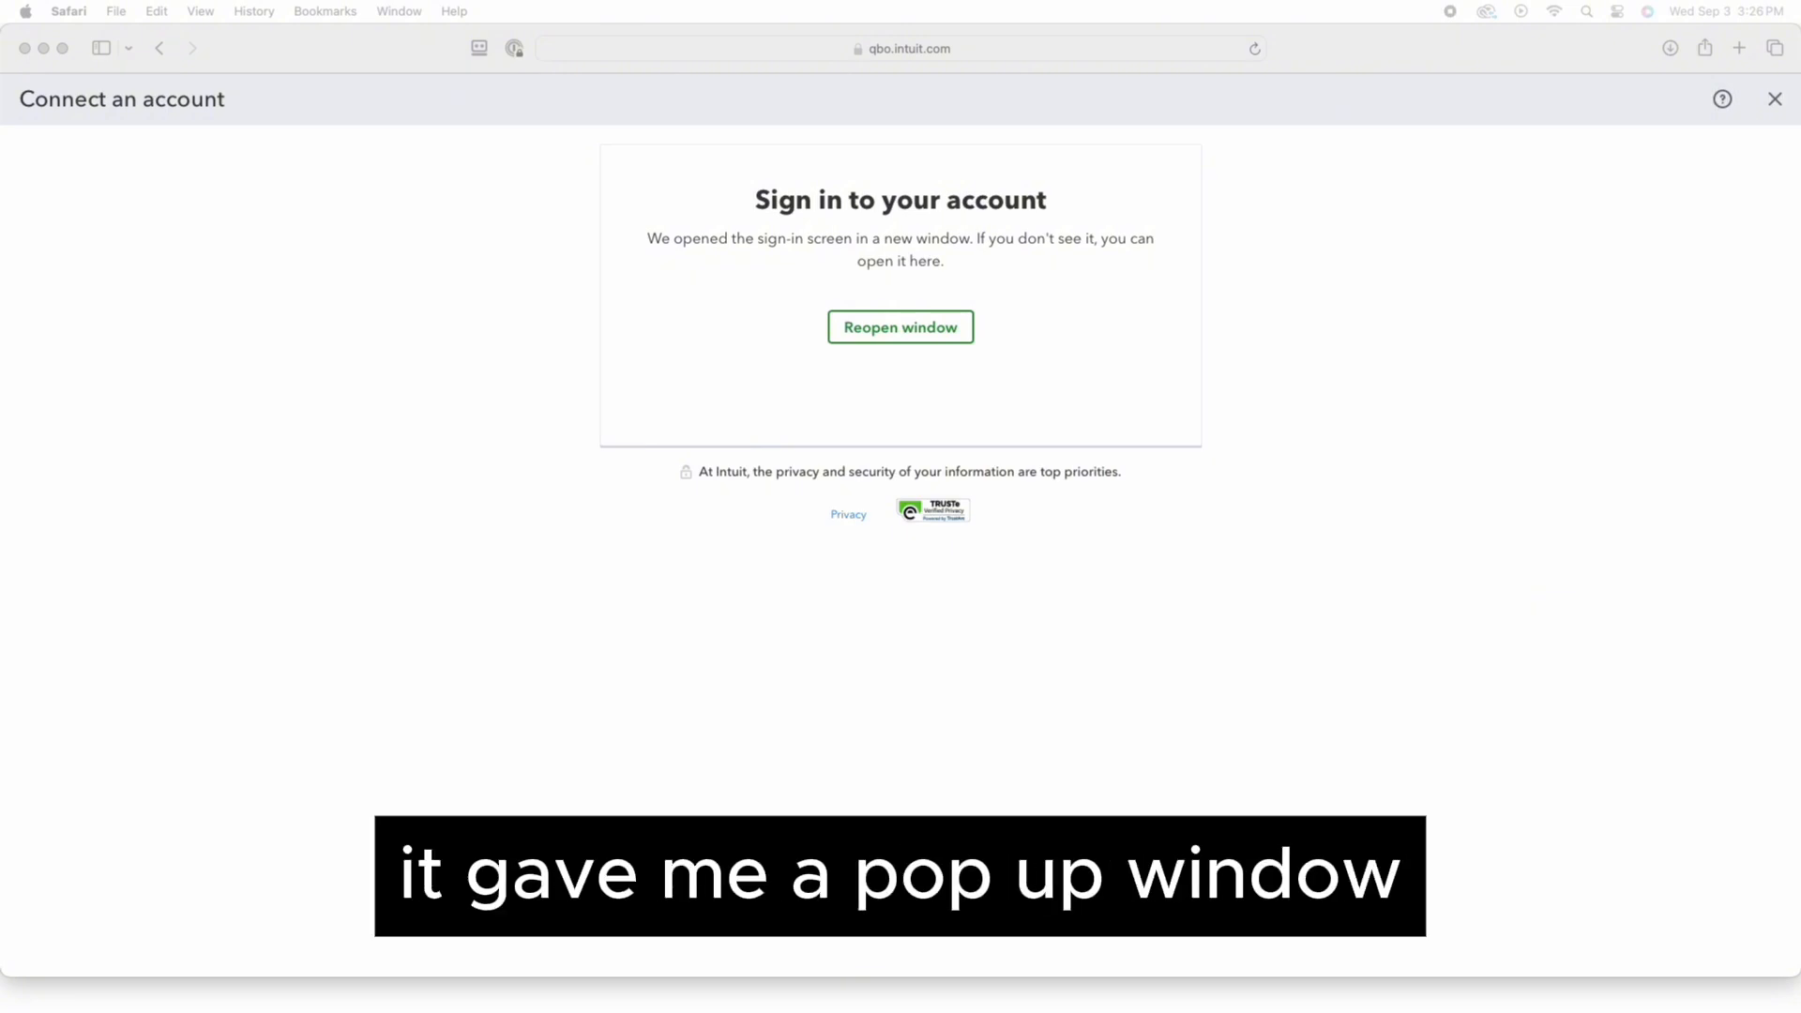
In the Capital One sign-in window, agree to share the selected data with Intuit
drag(1796, 286, 691, 218)
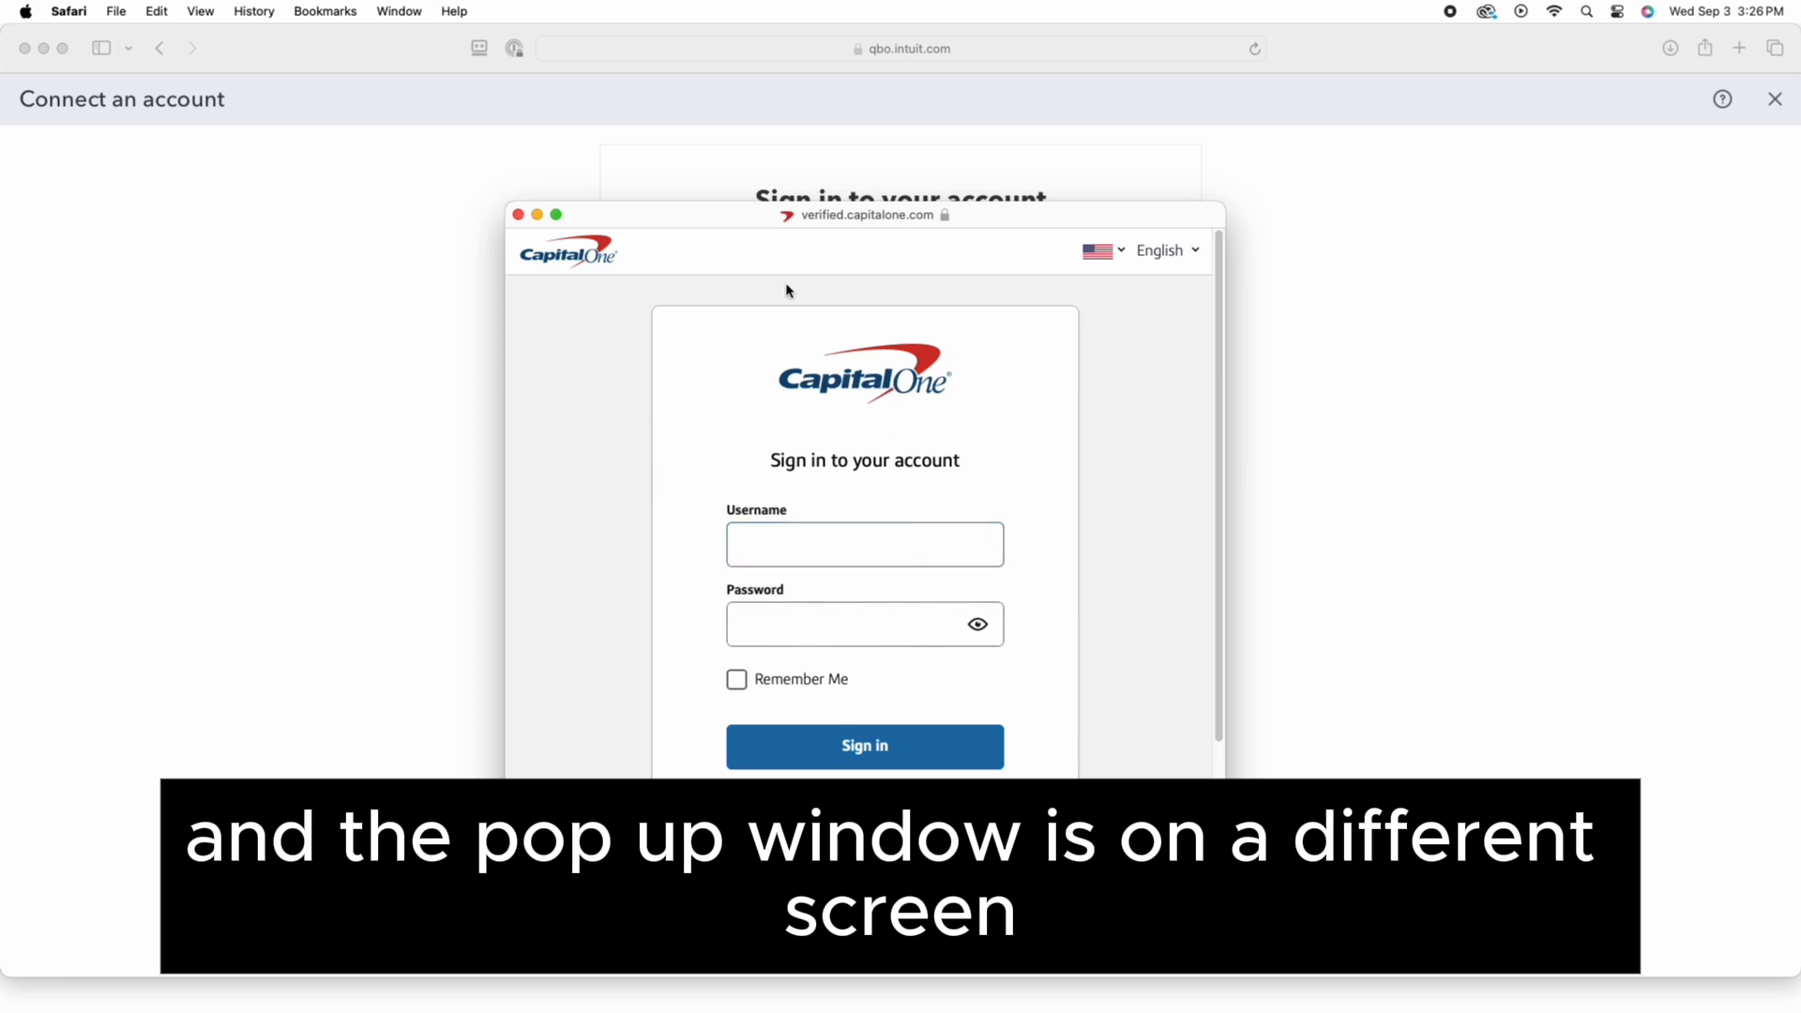
drag(723, 220, 1796, 225)
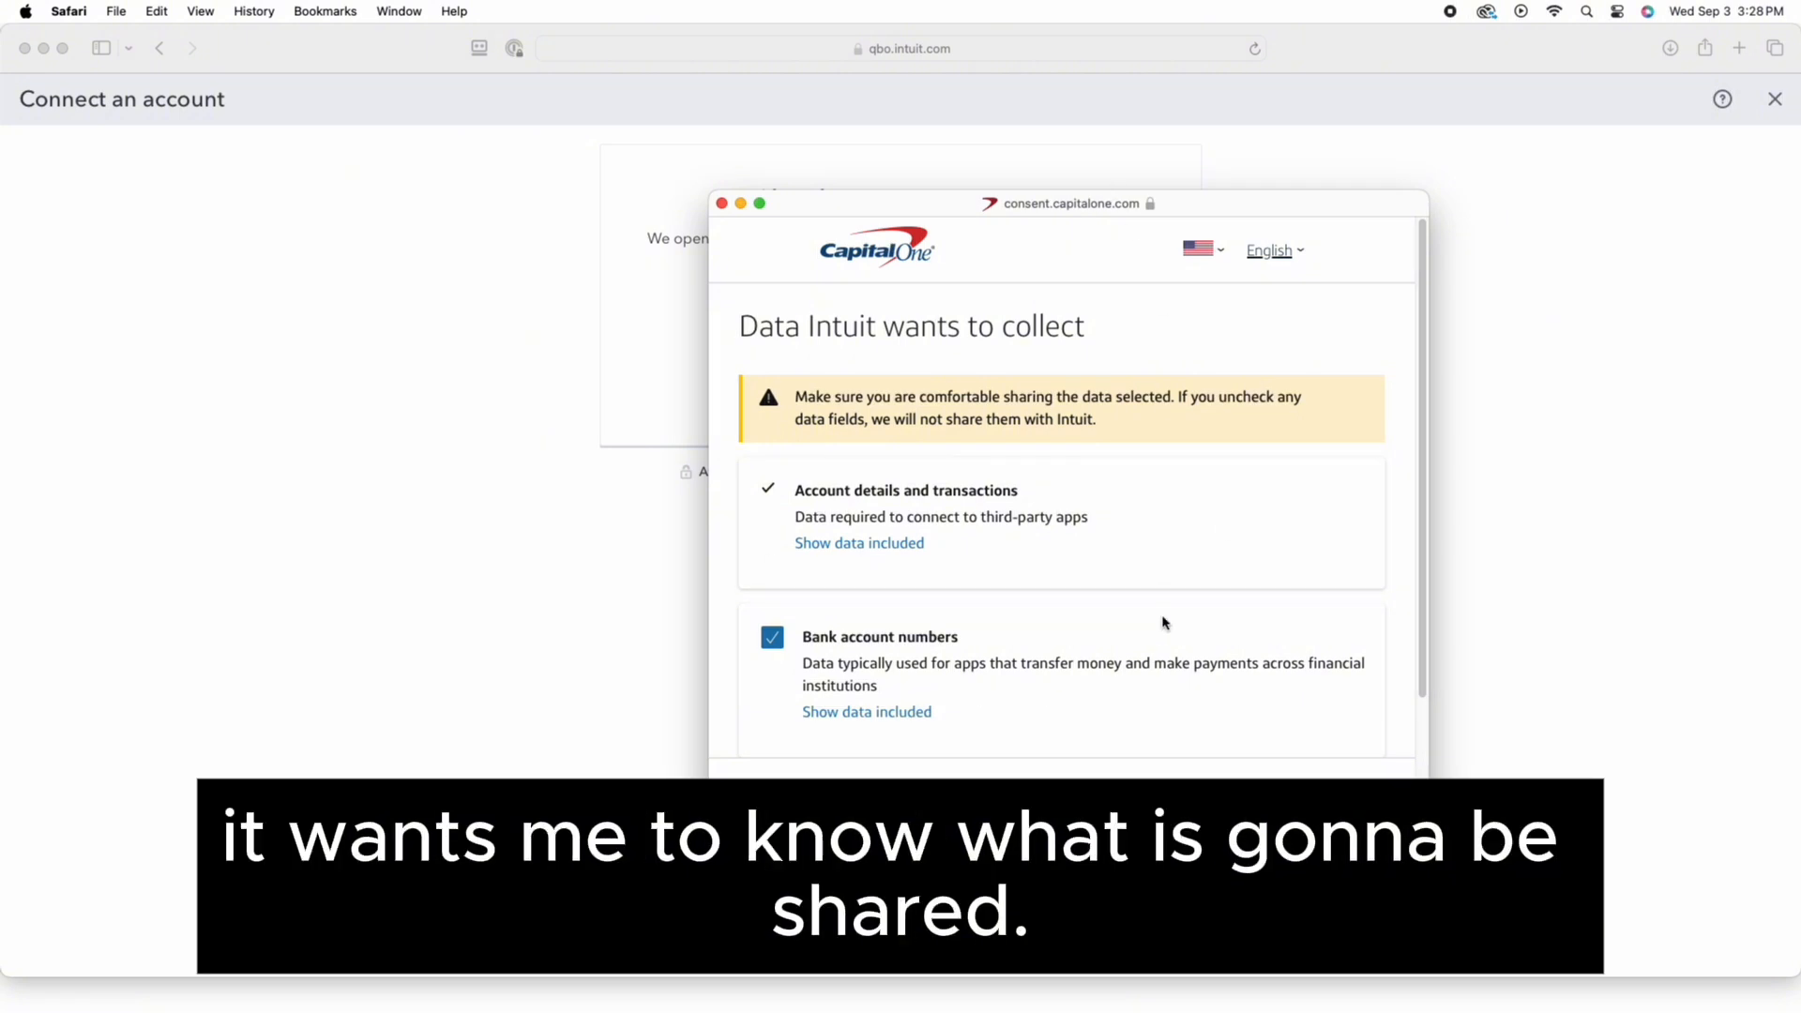
scroll(1185, 619, down, 5)
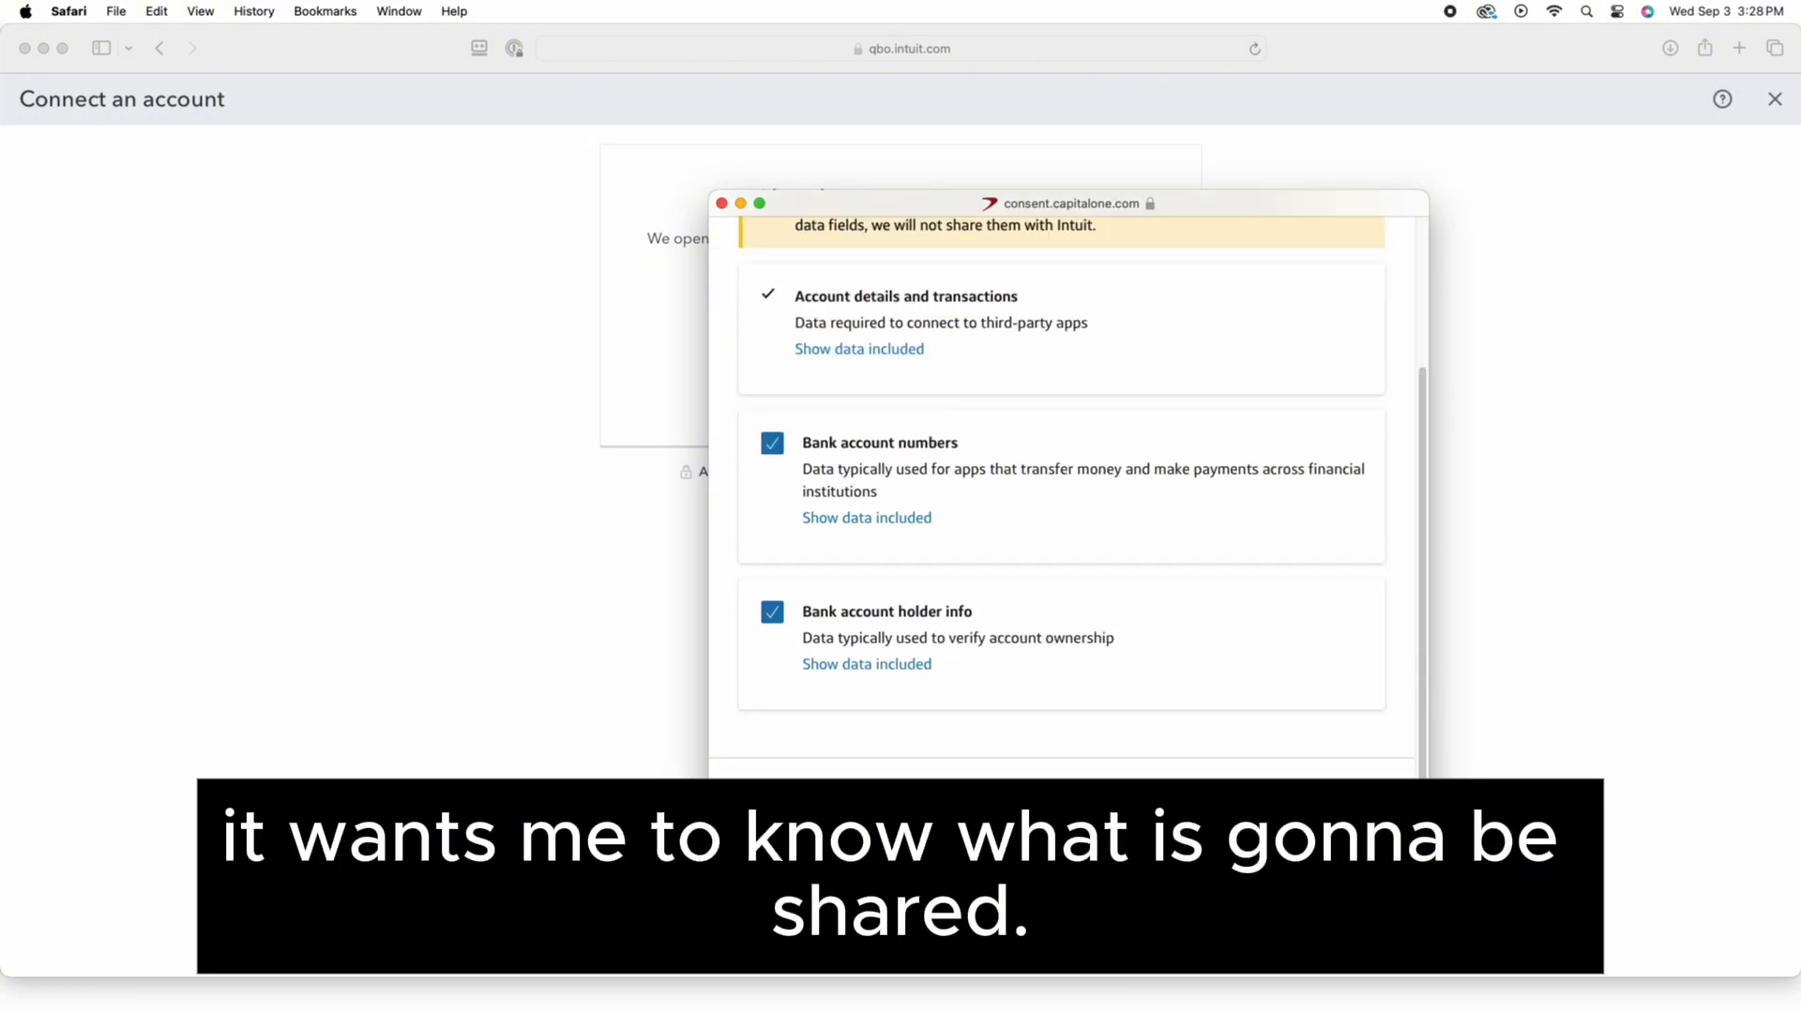
click(1287, 816)
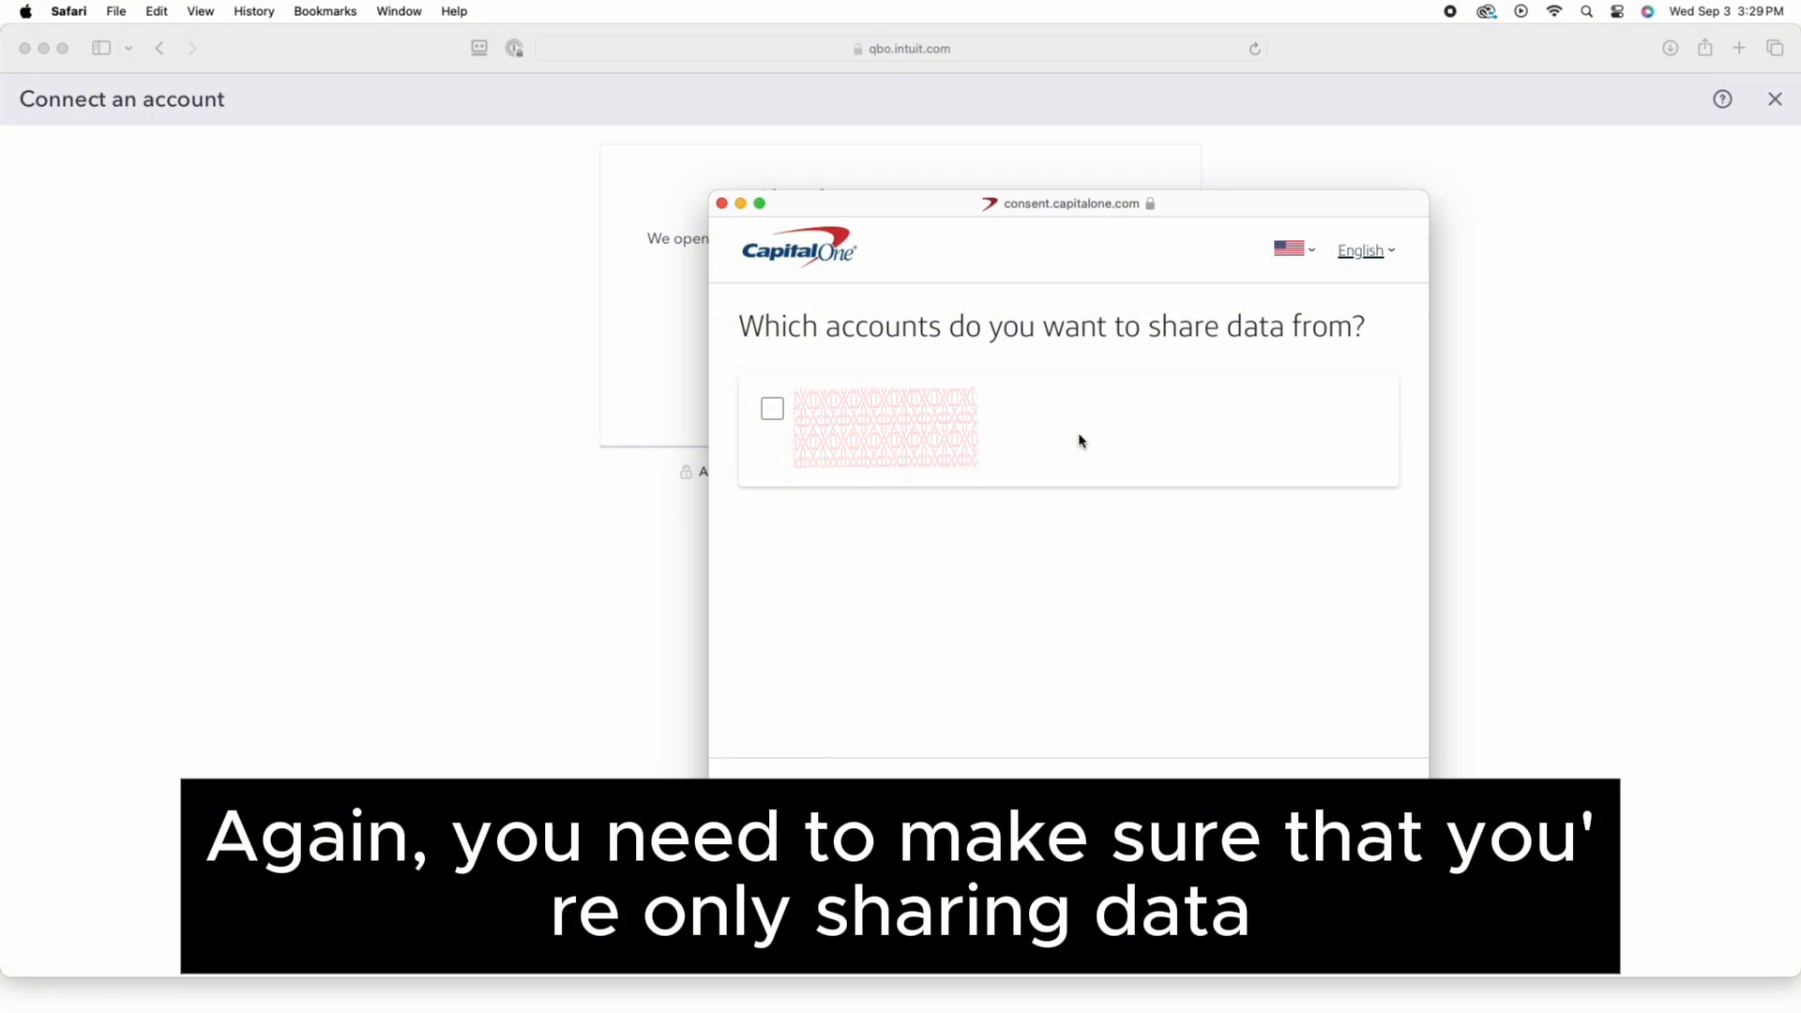
Select the business account and authorize Intuit's access to its details and transactions
click(775, 413)
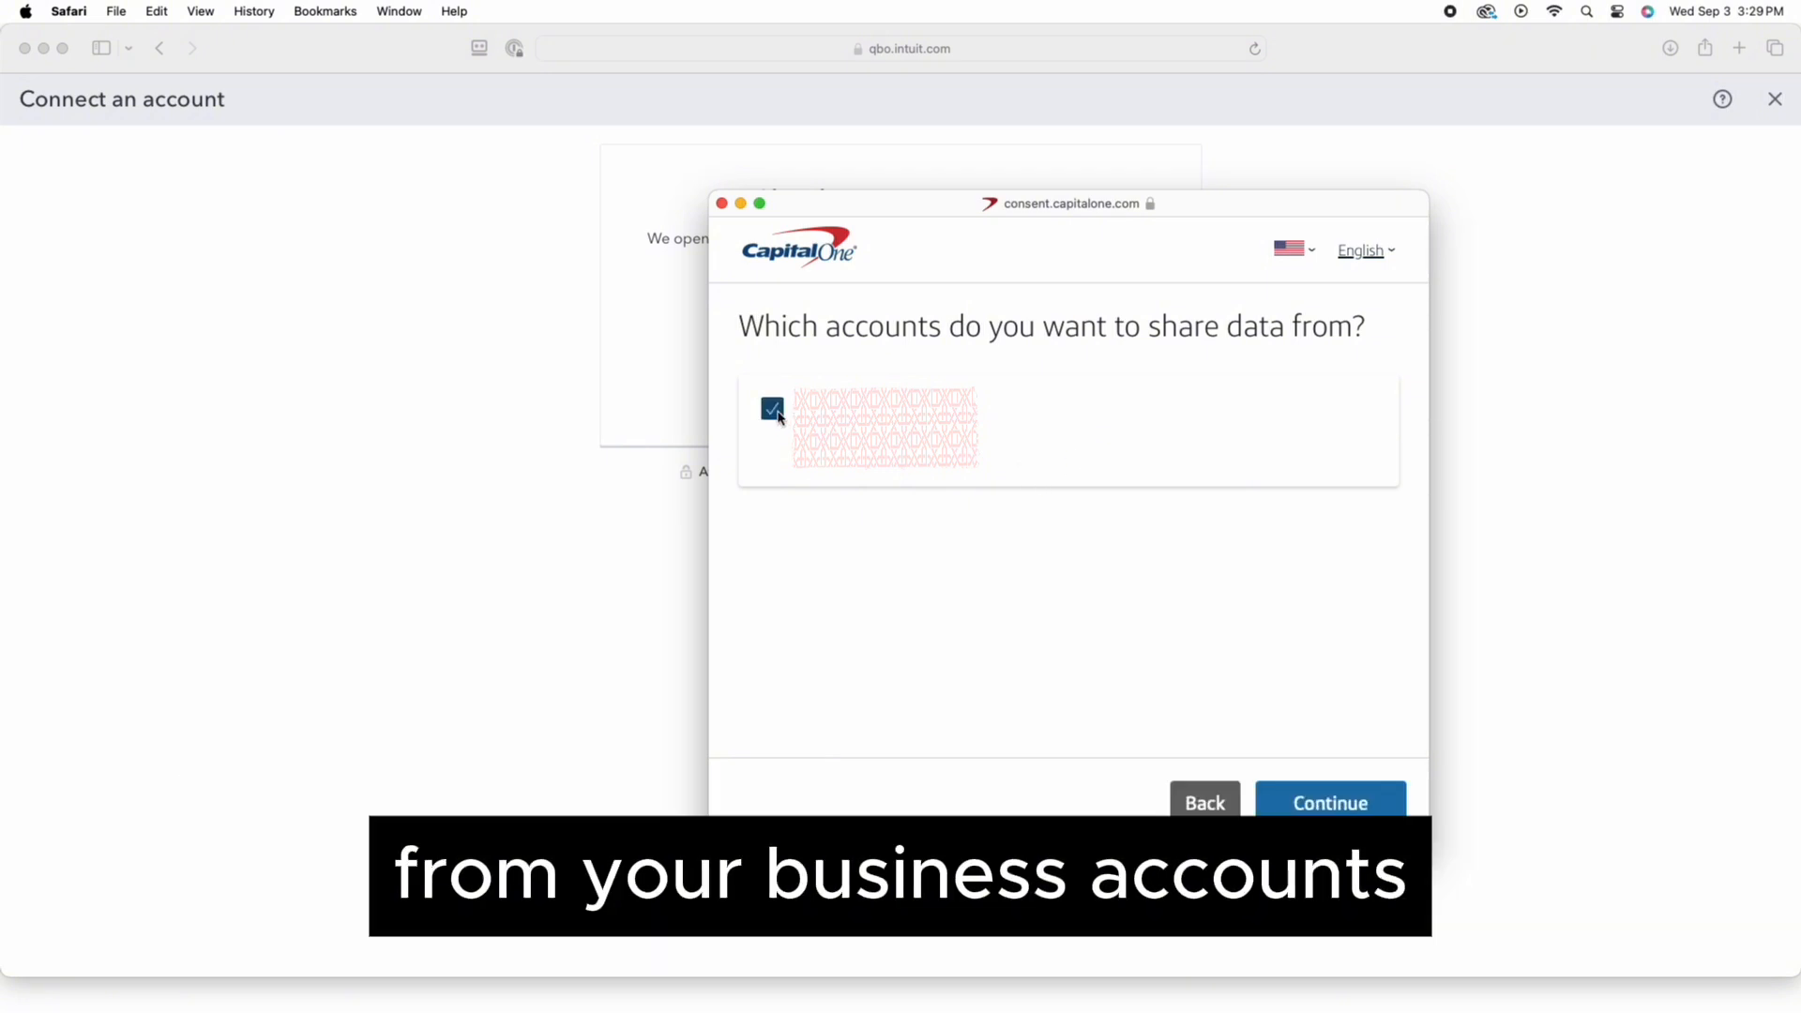
click(1355, 820)
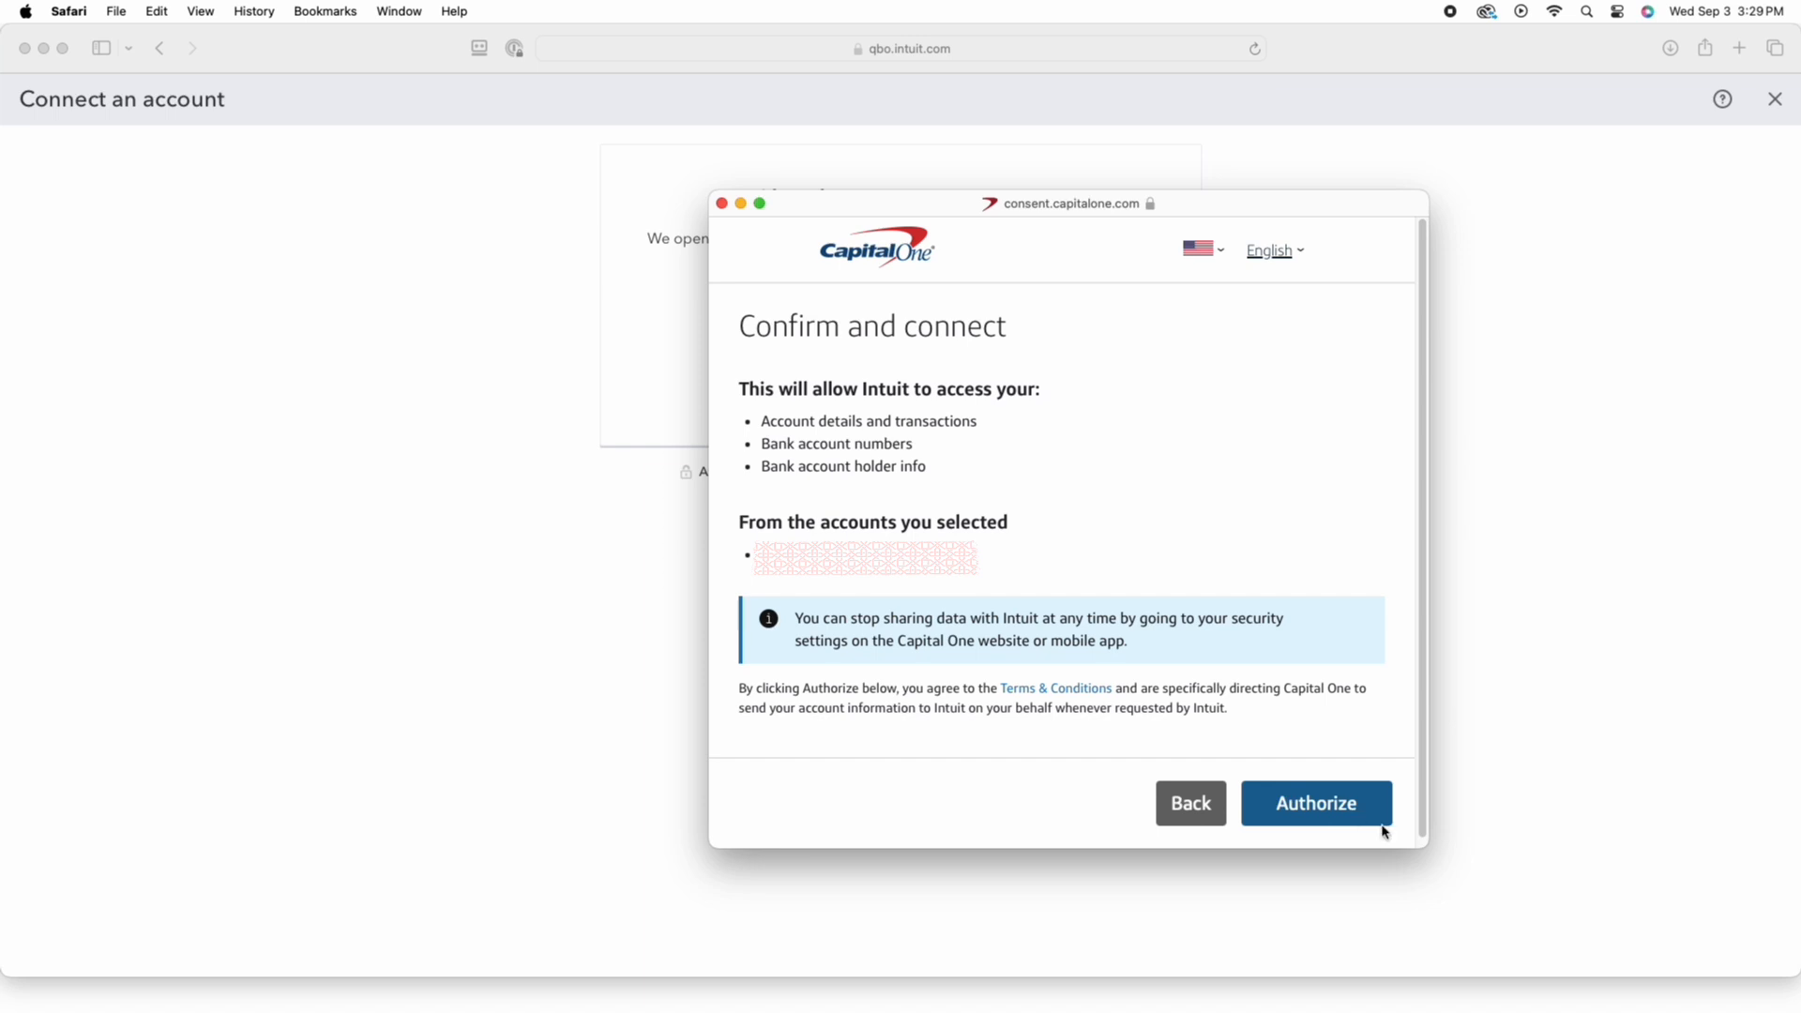
scroll(1047, 520, down, 1)
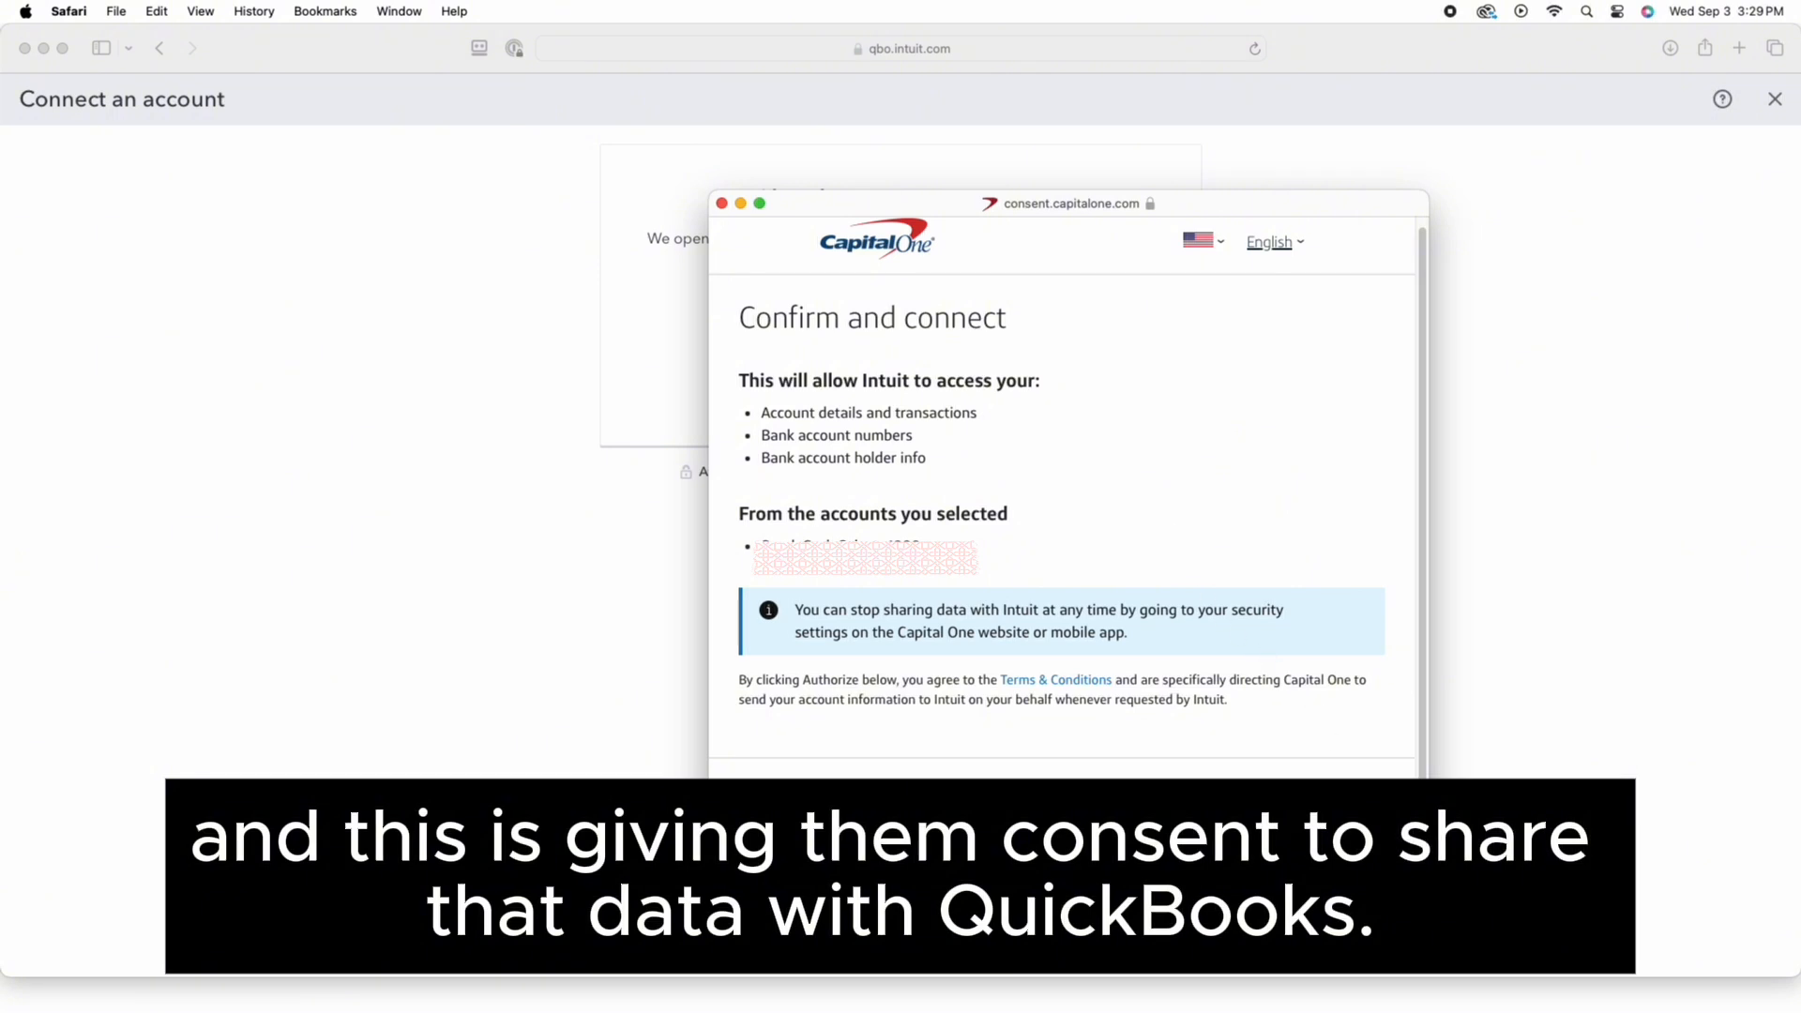
click(1332, 804)
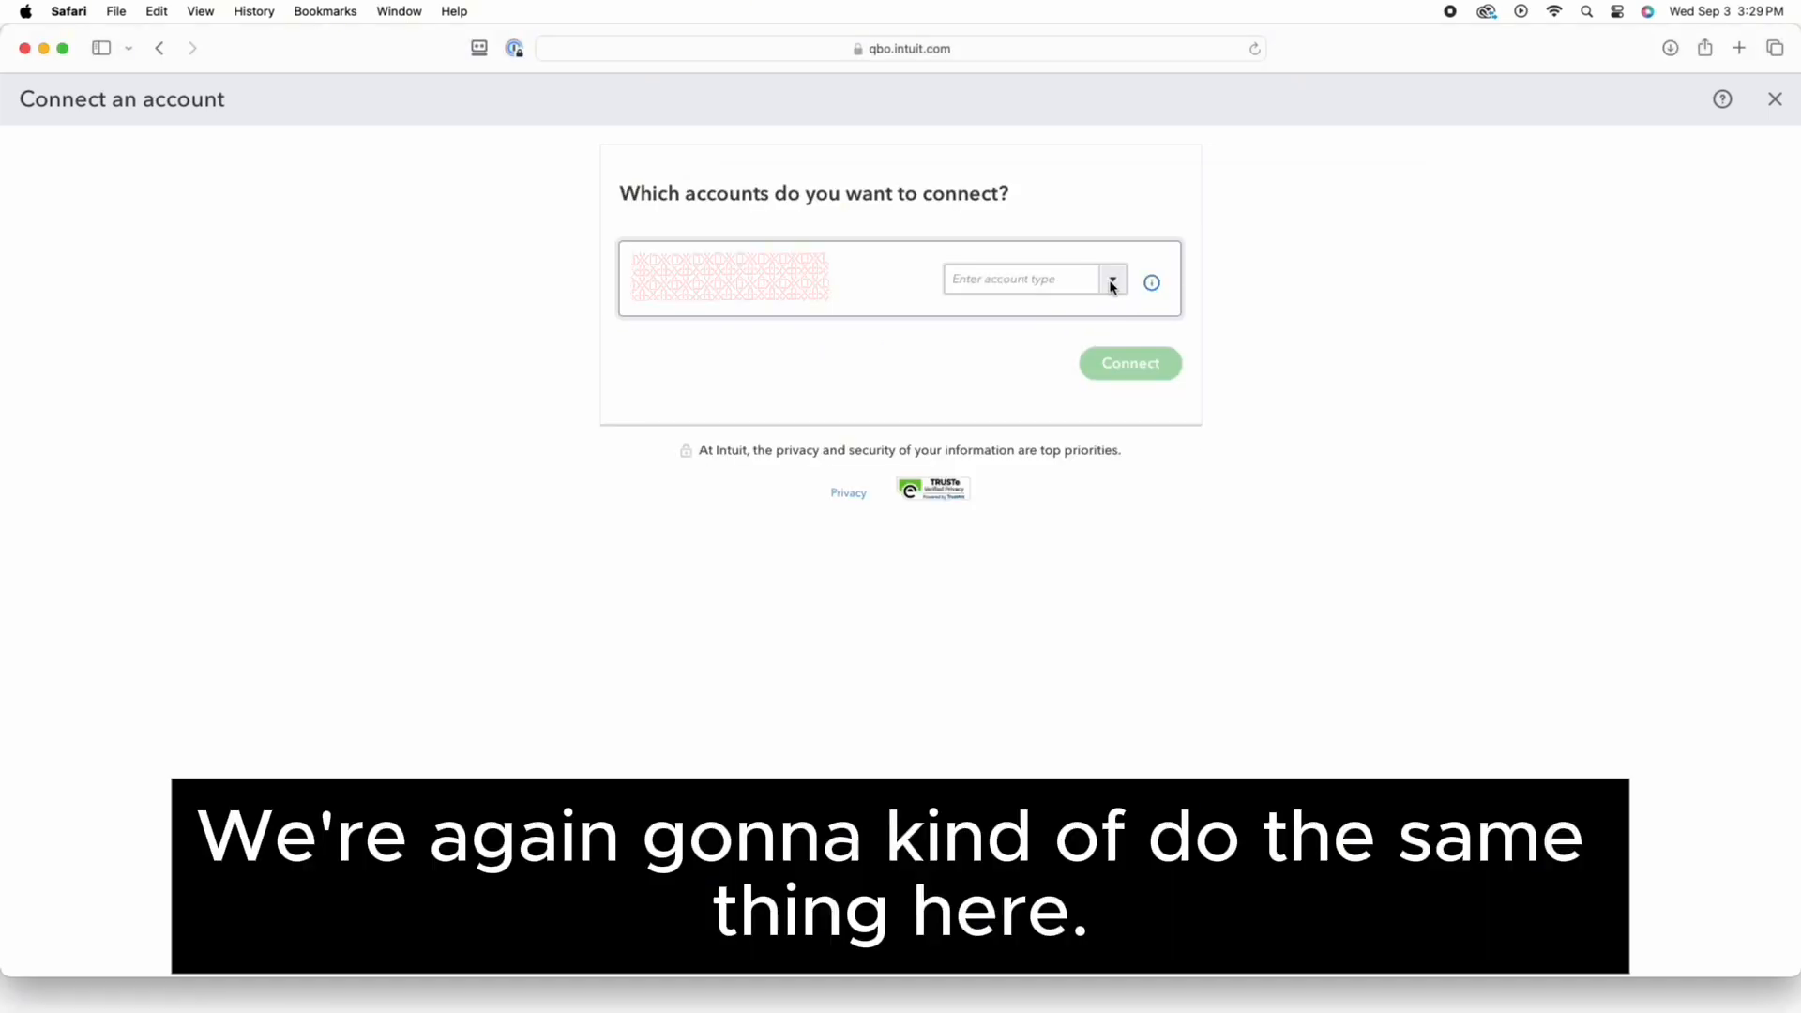
Add a new account for the card with type and detail type Credit Card
click(1112, 282)
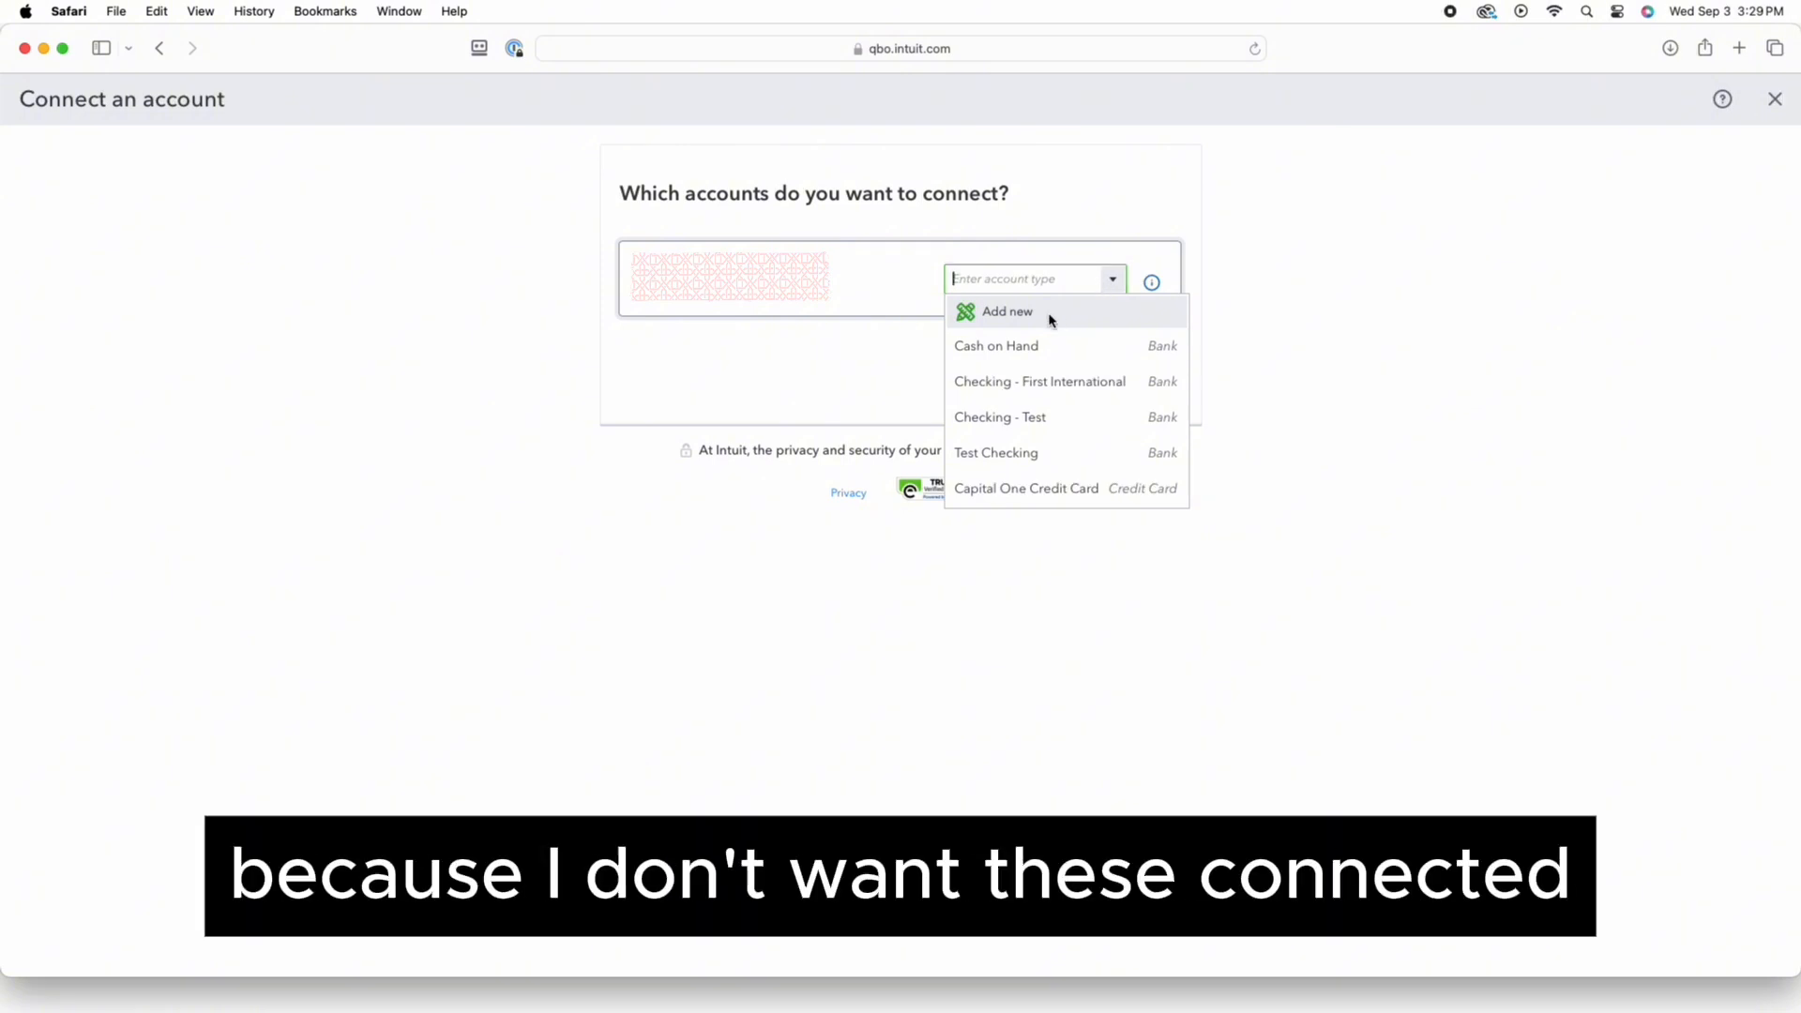
click(1050, 315)
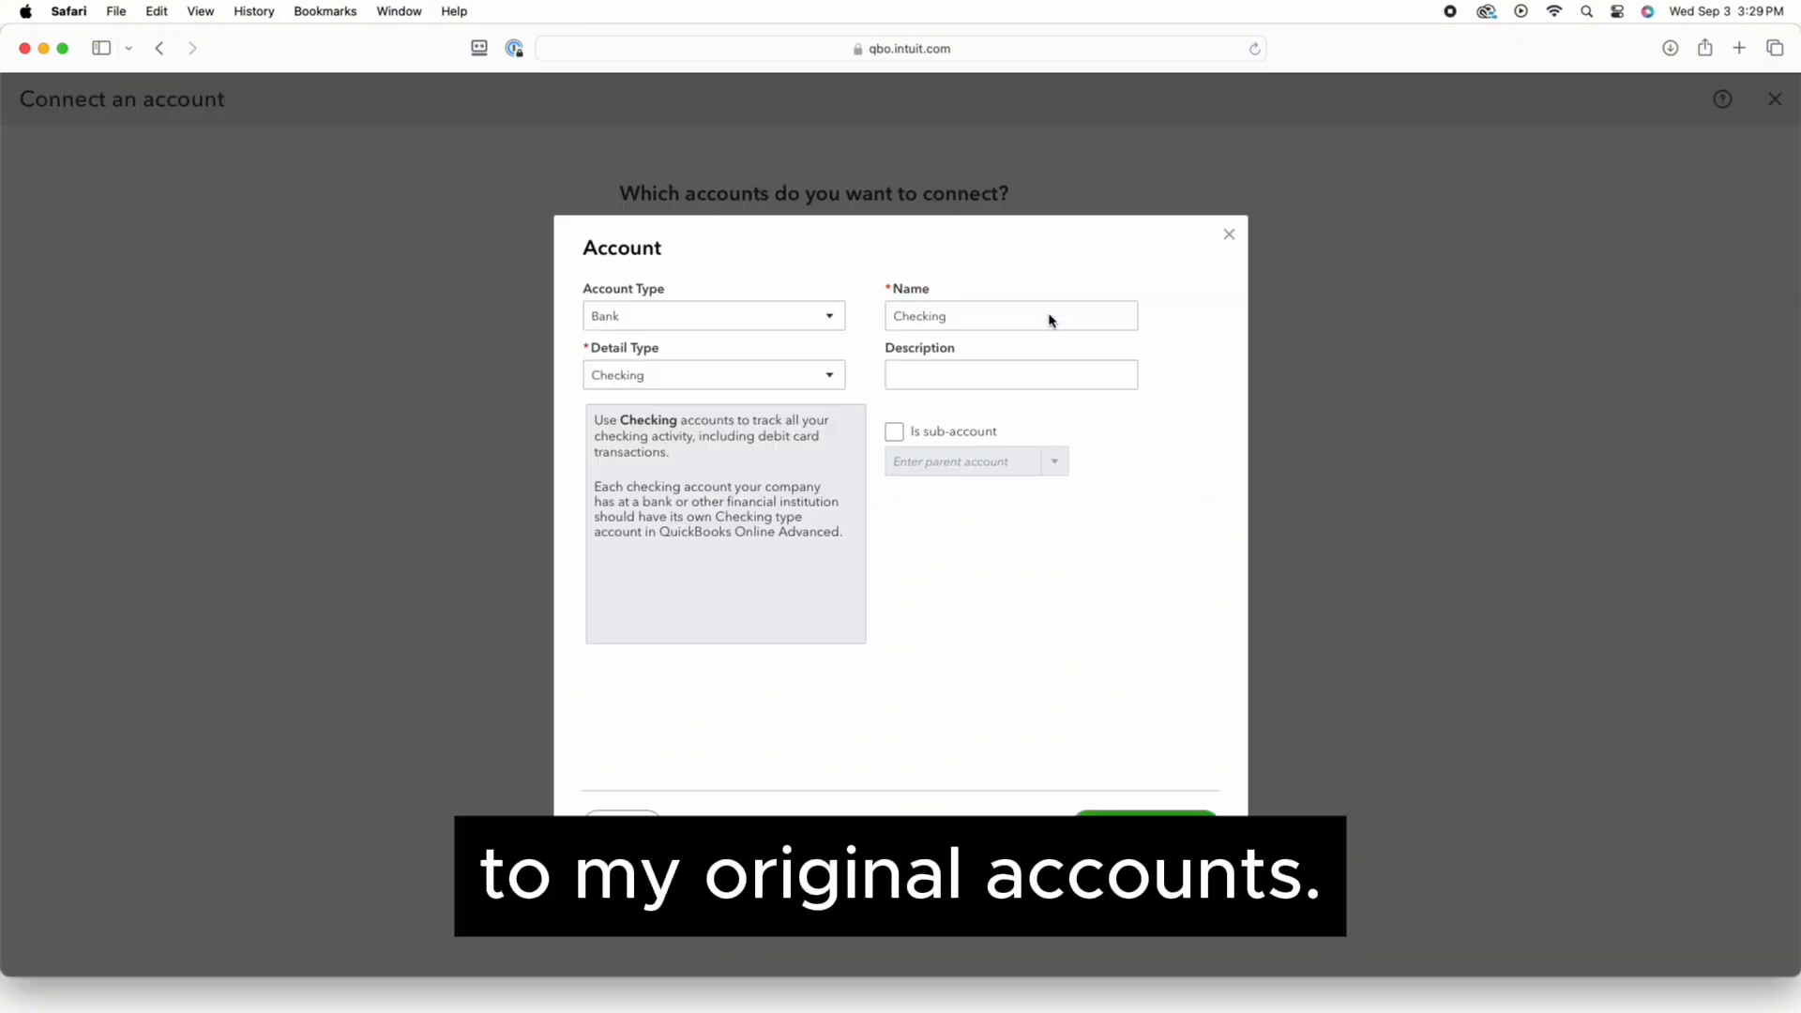
click(710, 313)
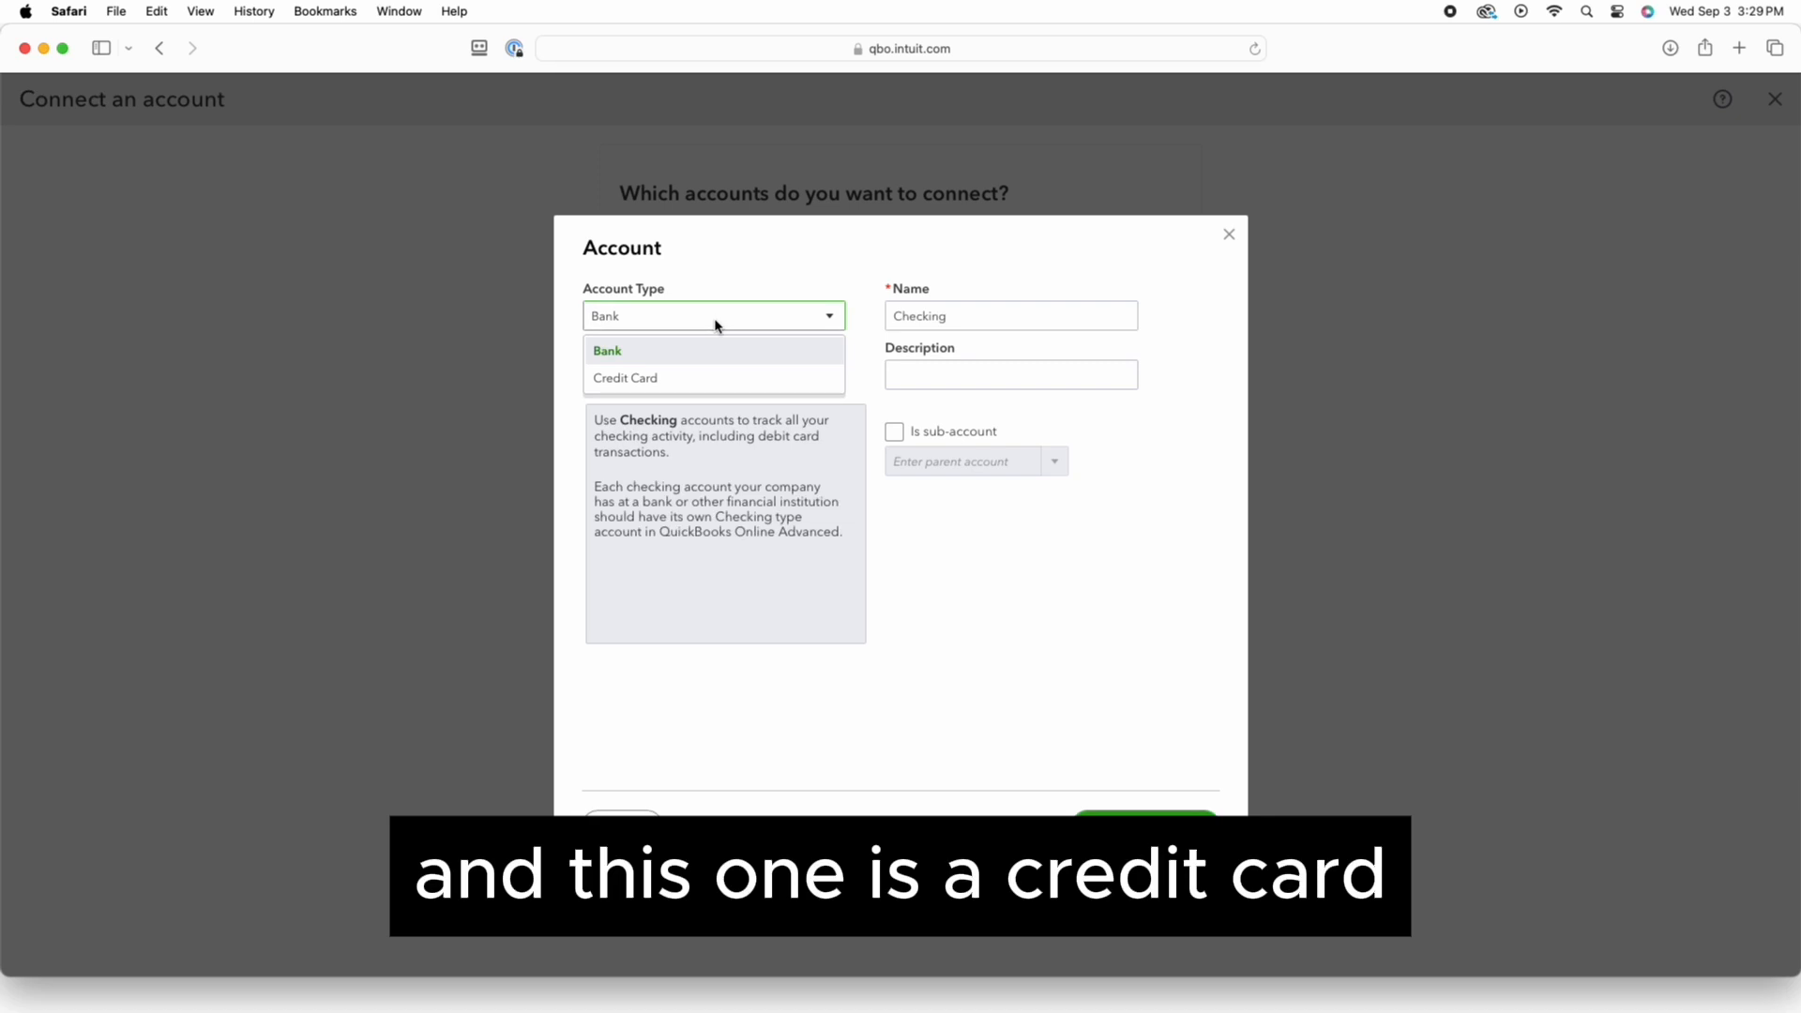
click(704, 380)
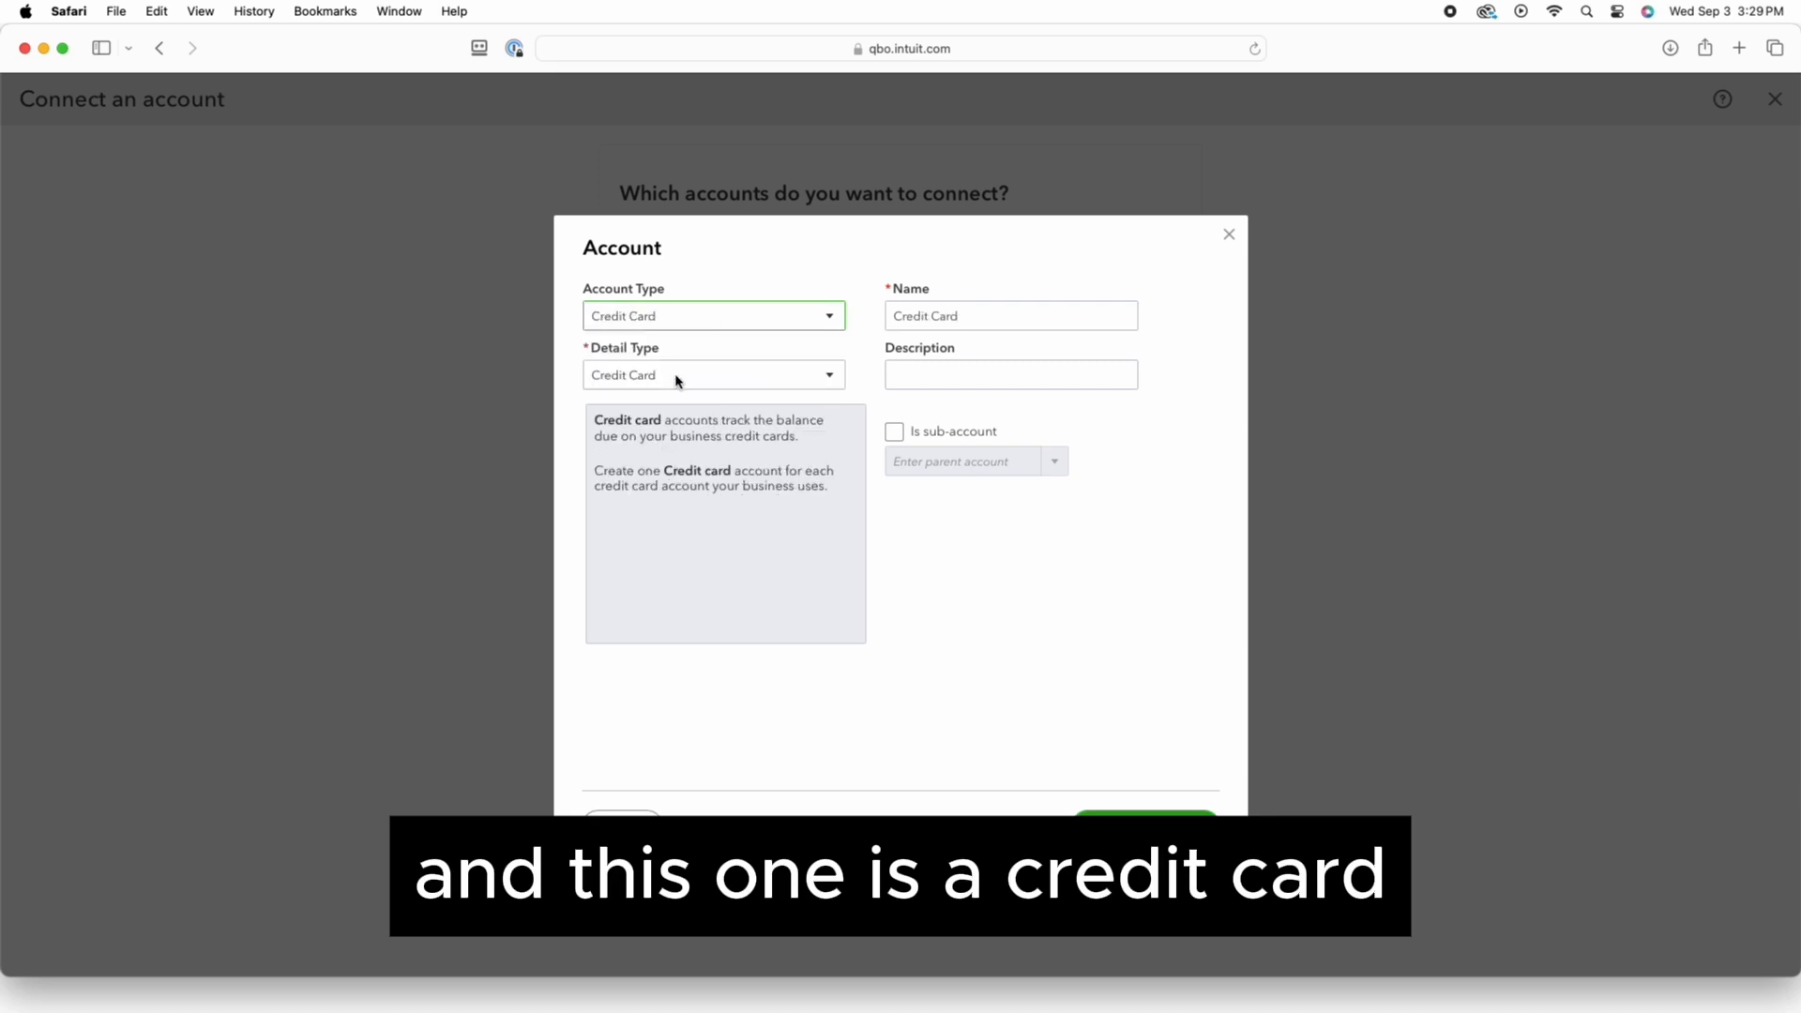
click(677, 377)
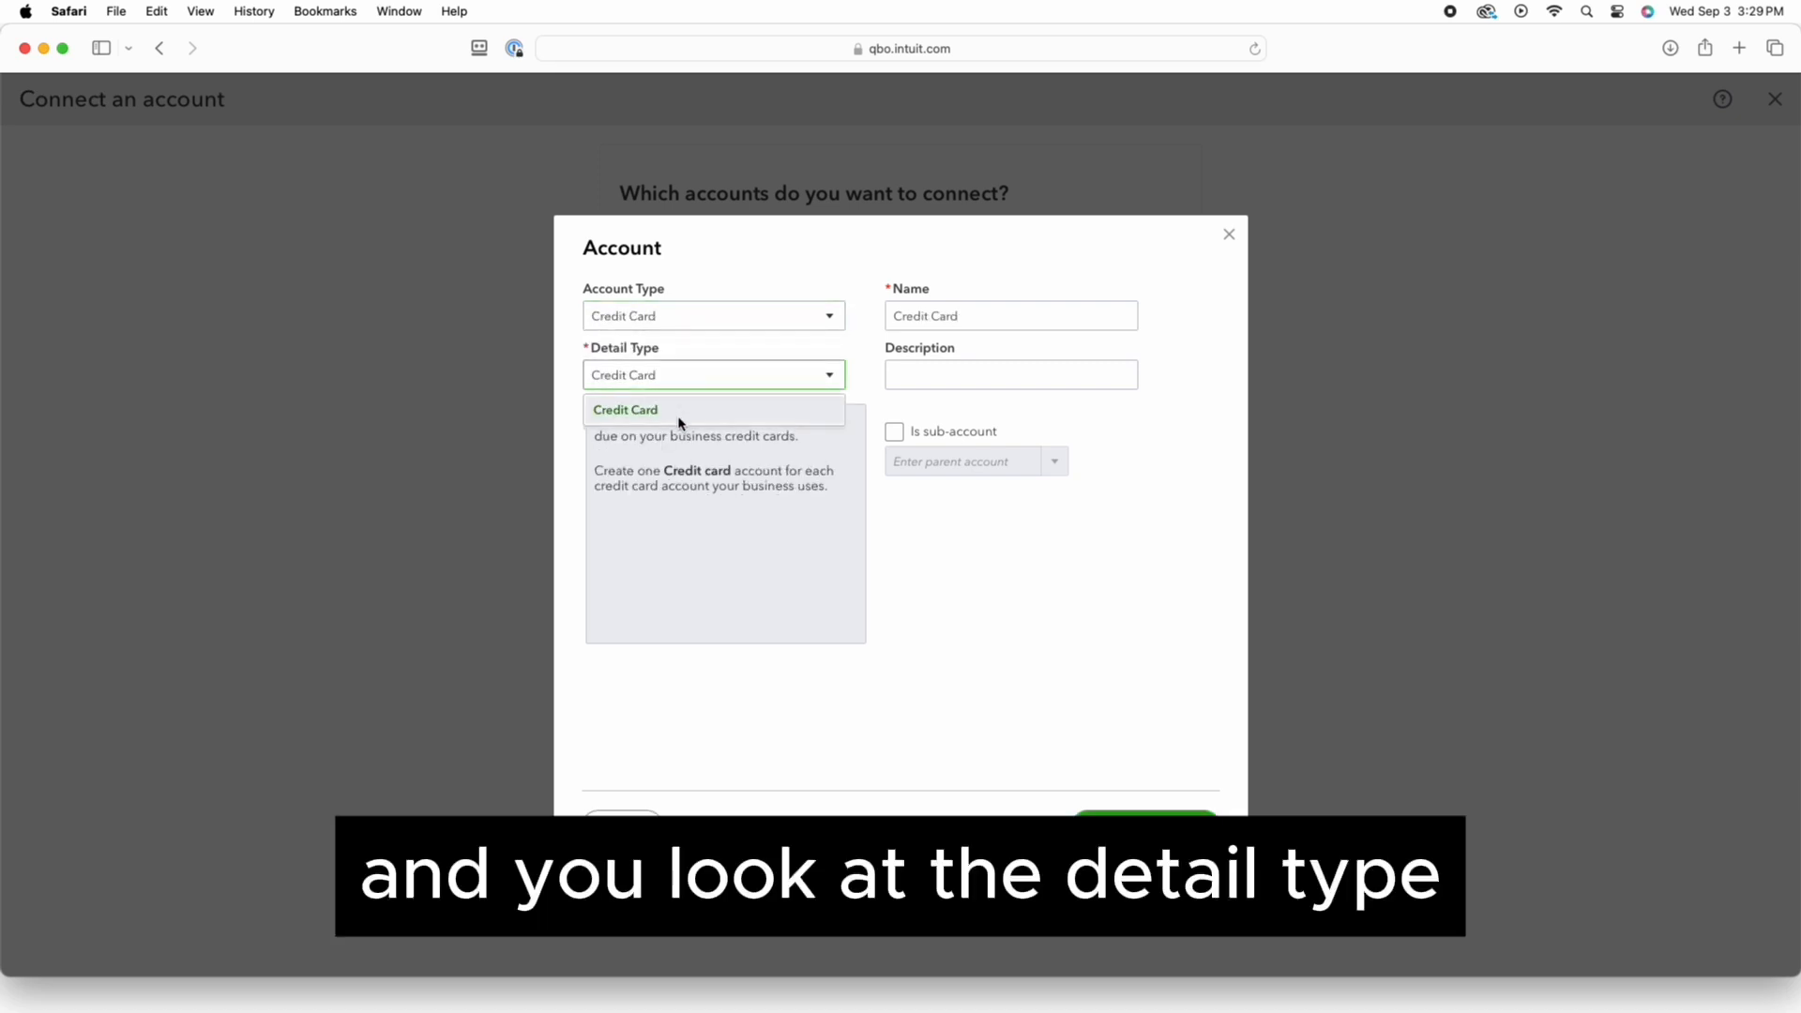
click(677, 413)
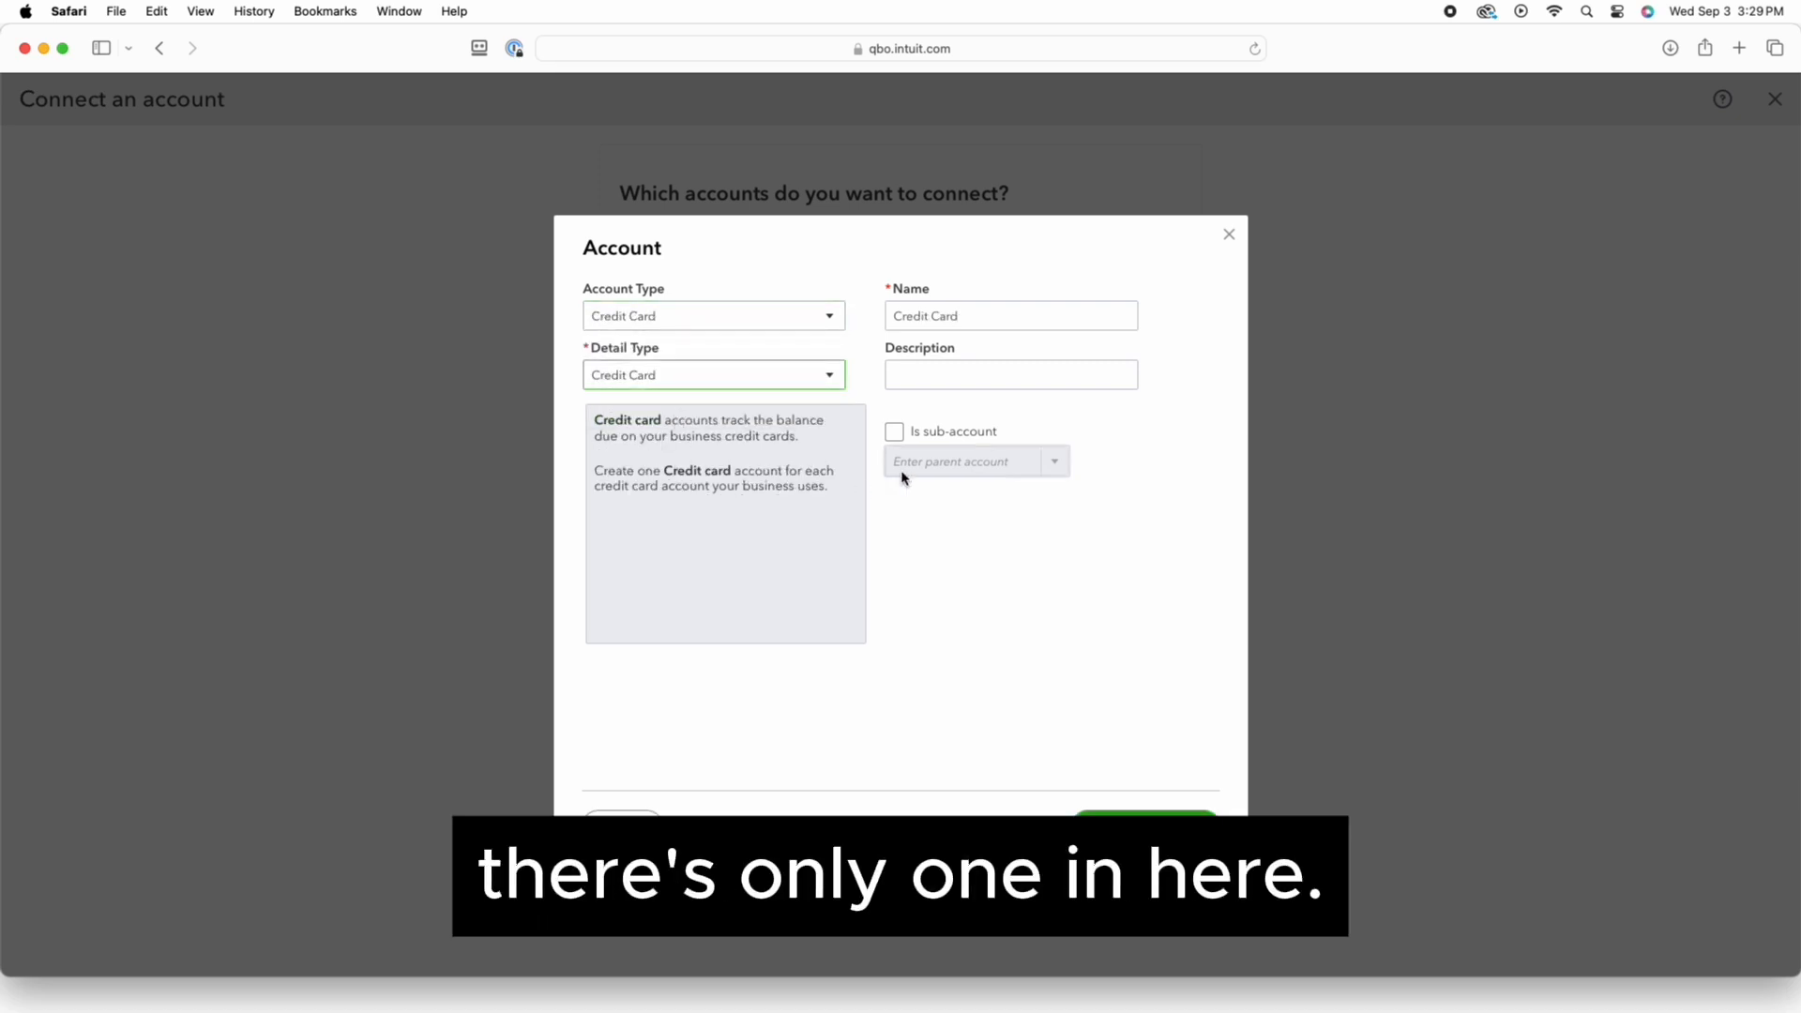
Name it 'Credit Card - Test', save, and connect pulling transactions from 01/01/2025
click(976, 320)
click(982, 321)
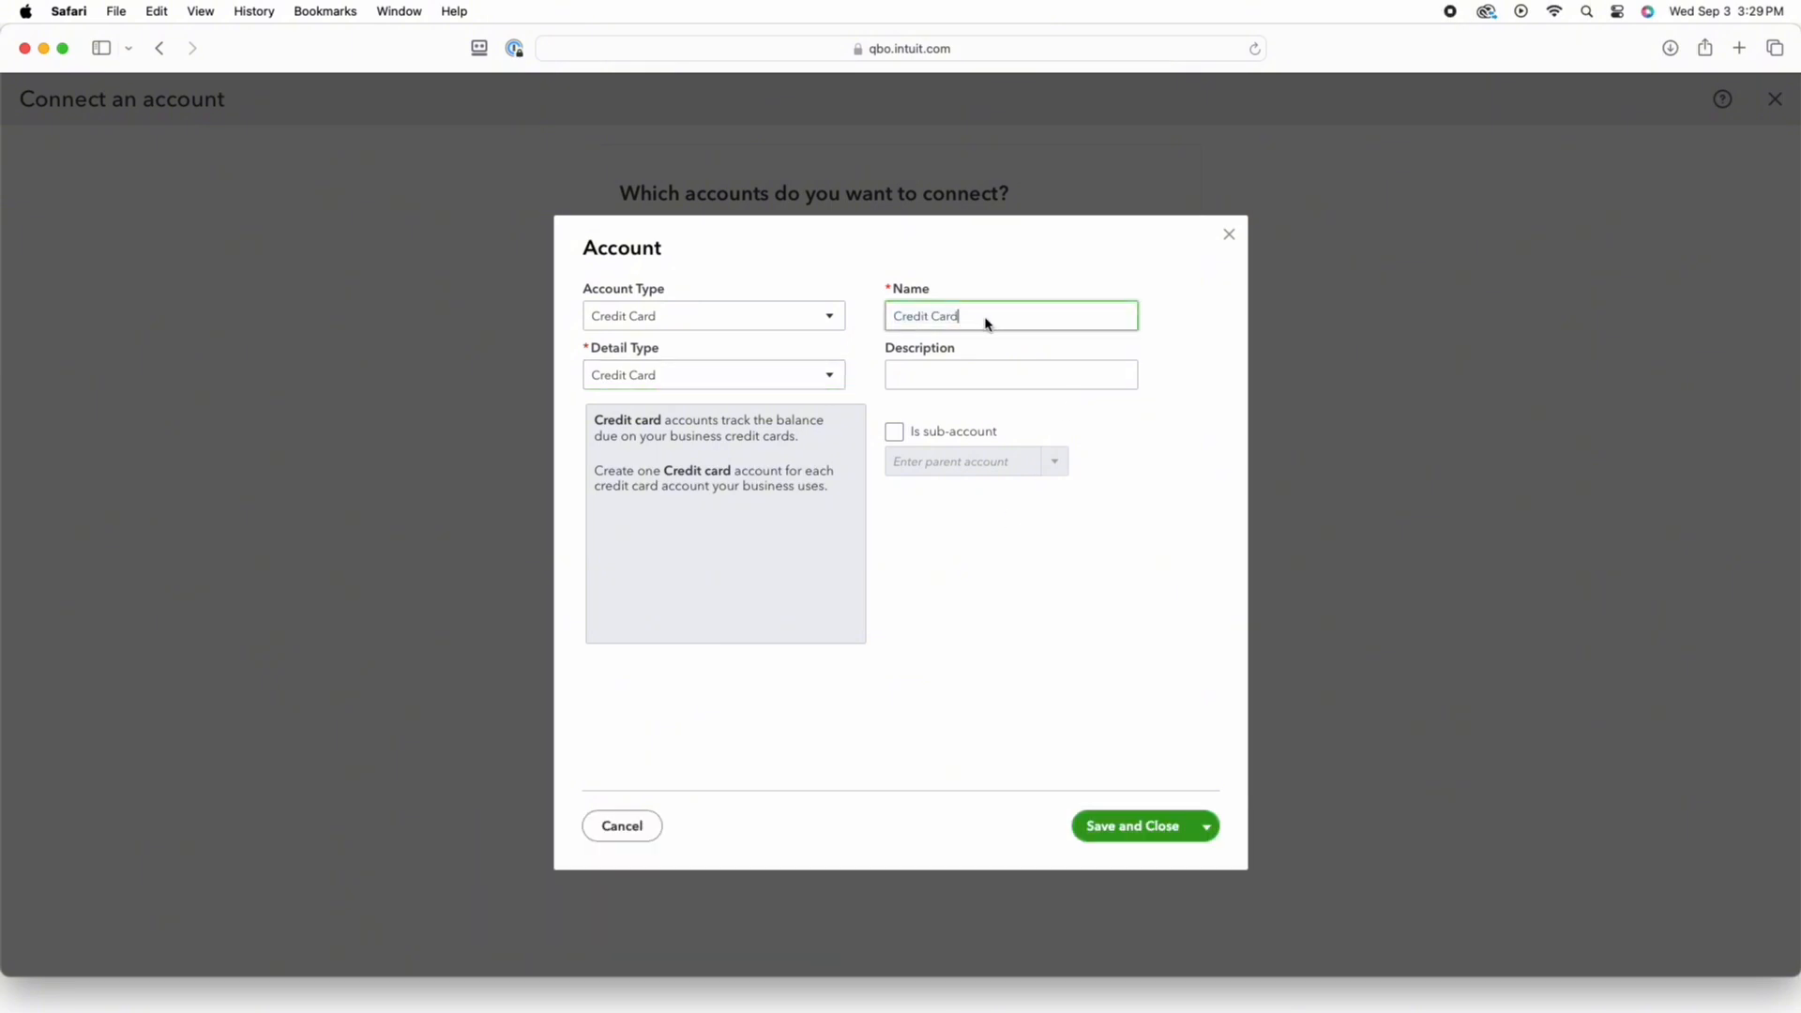
text(- Tes)
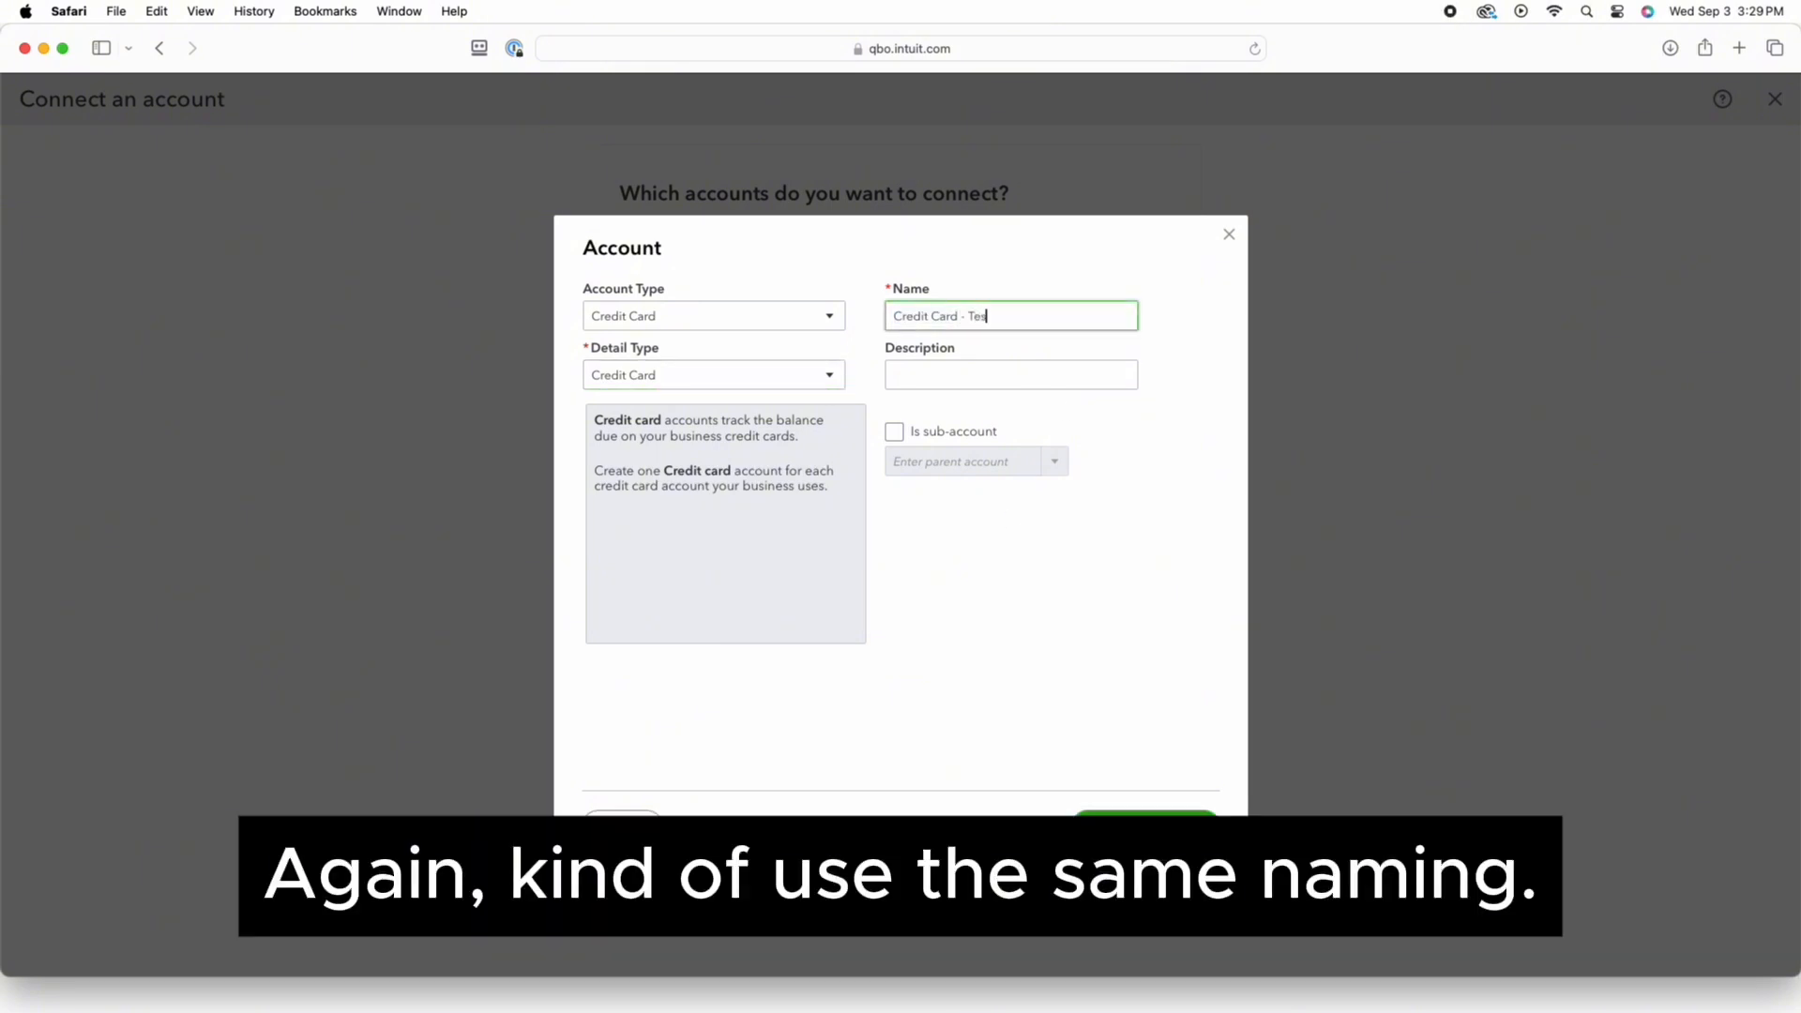
text(t)
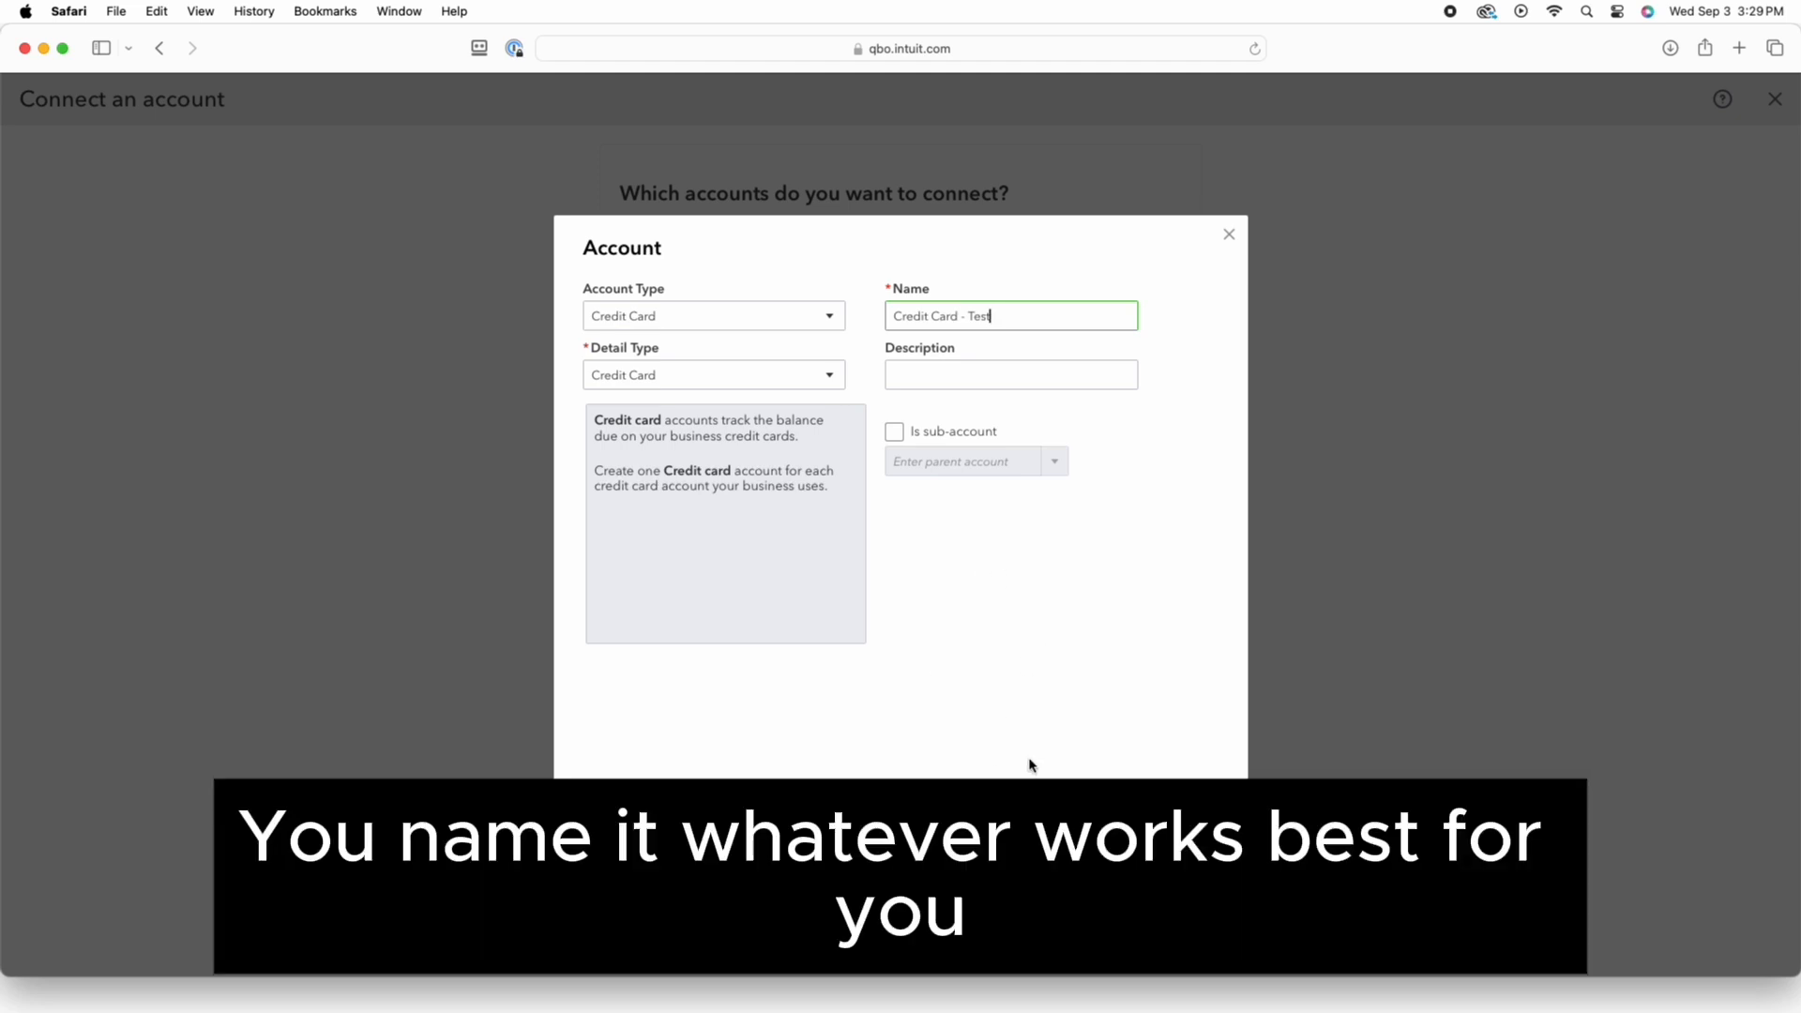
click(1131, 823)
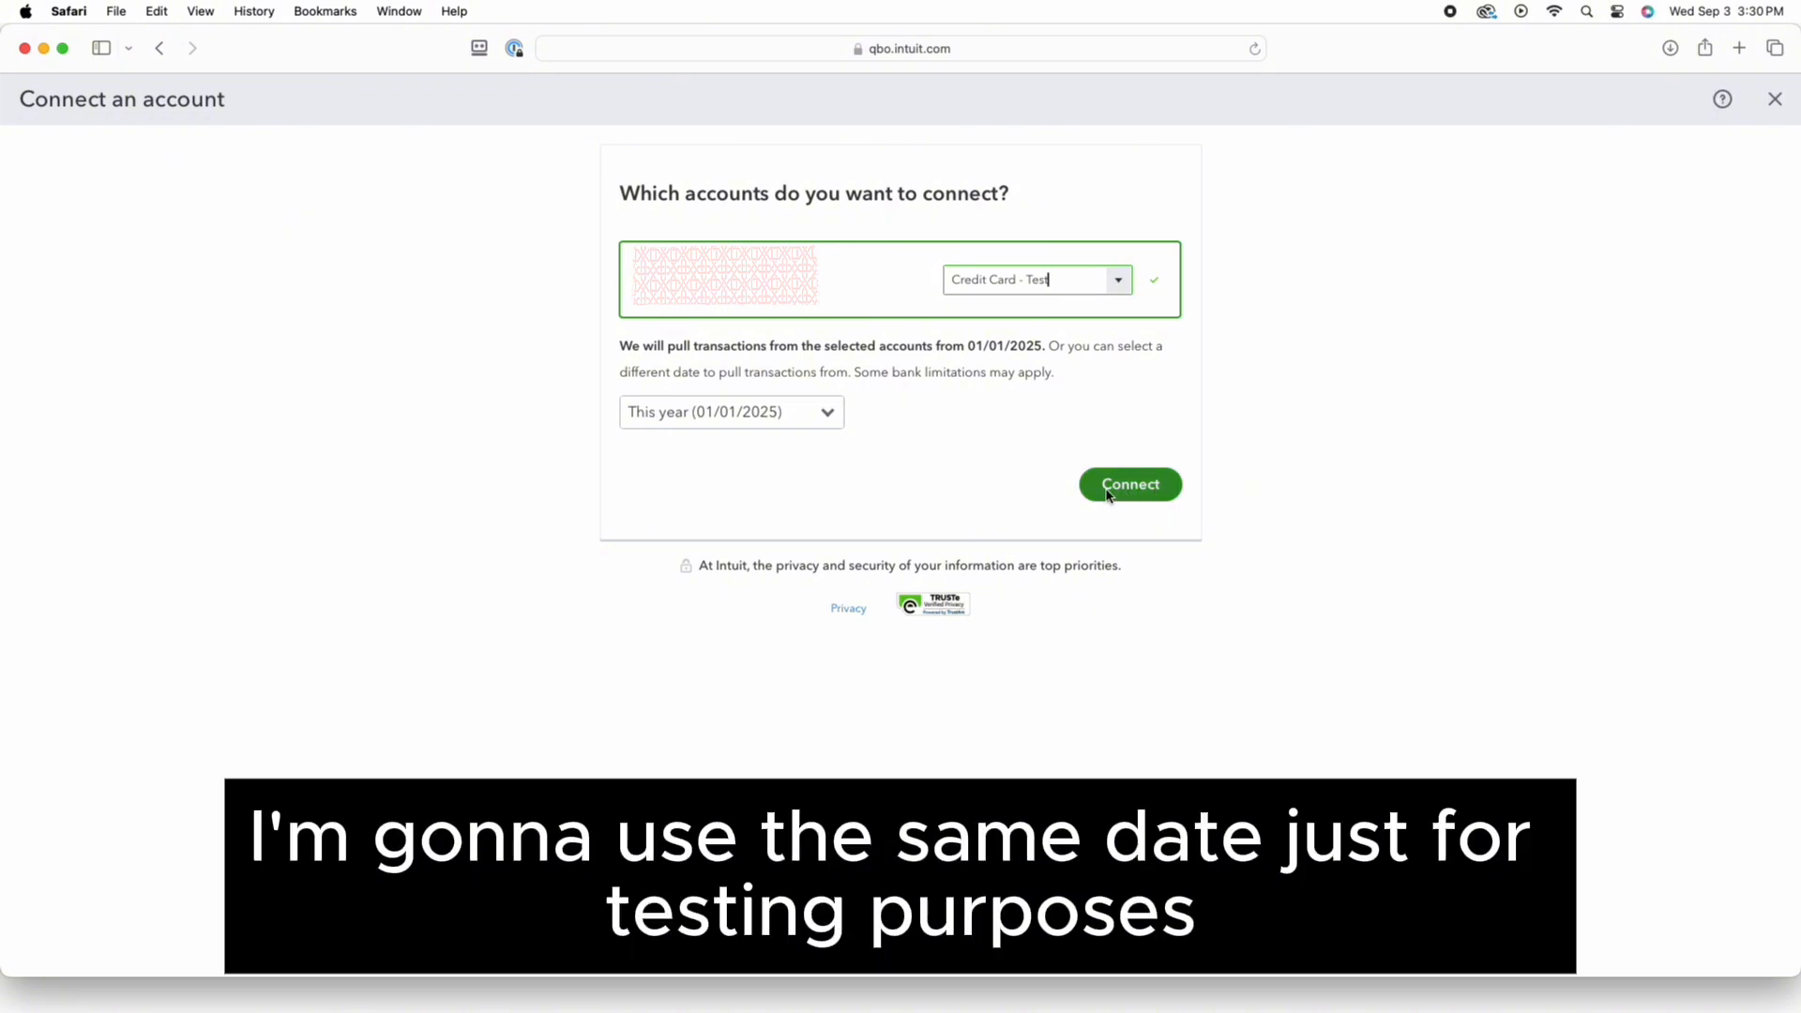
click(1120, 492)
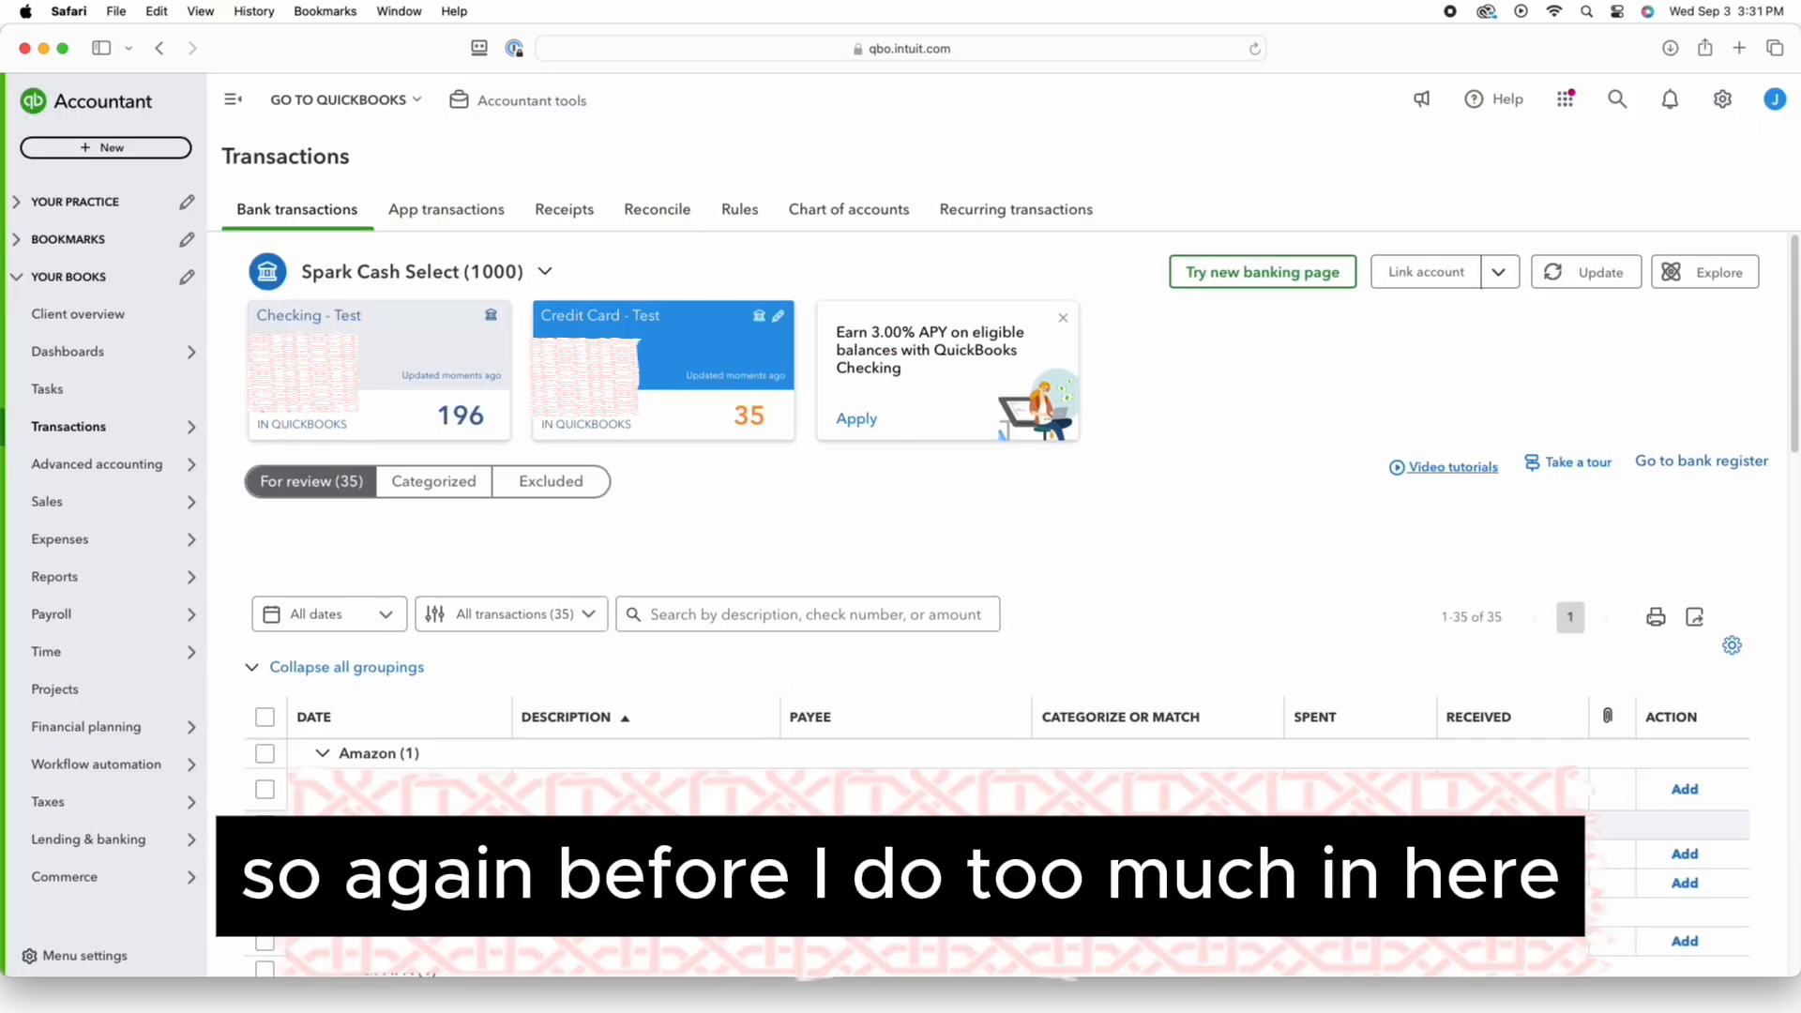
Filter the chart of accounts by 'credi' and open the Credit Card - Test register
mouse_move(175, 569)
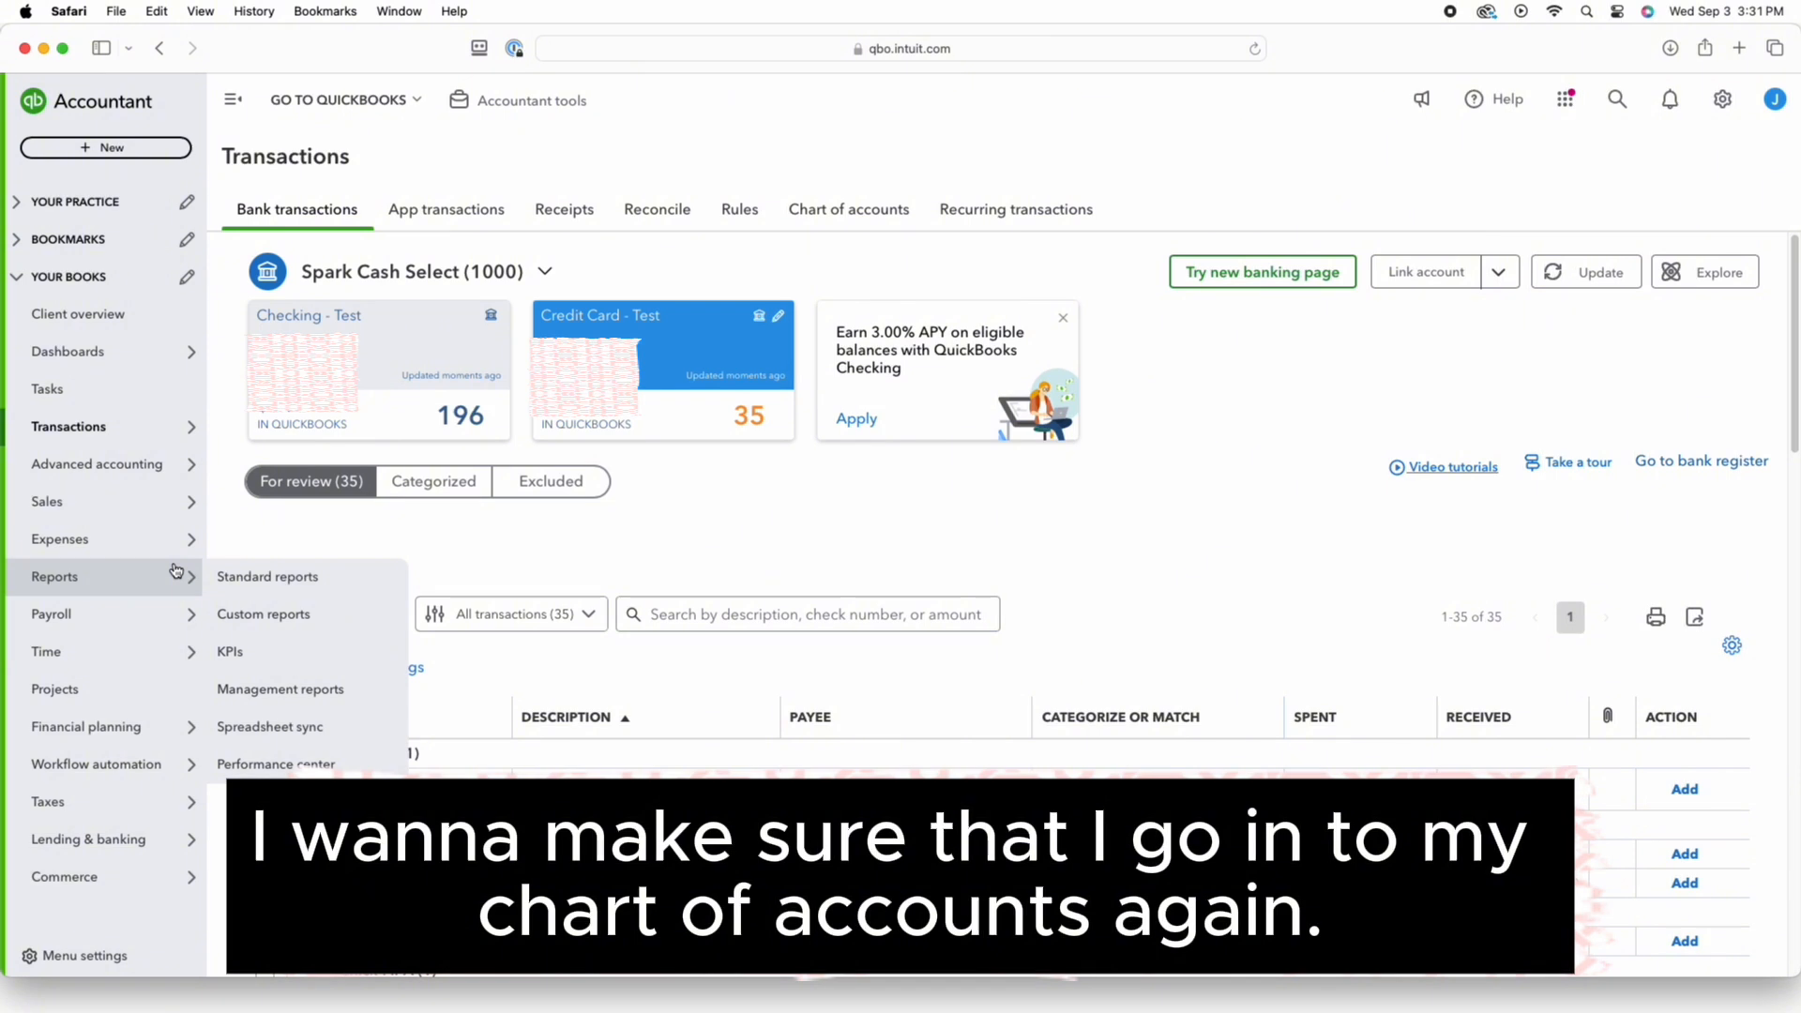
click(842, 214)
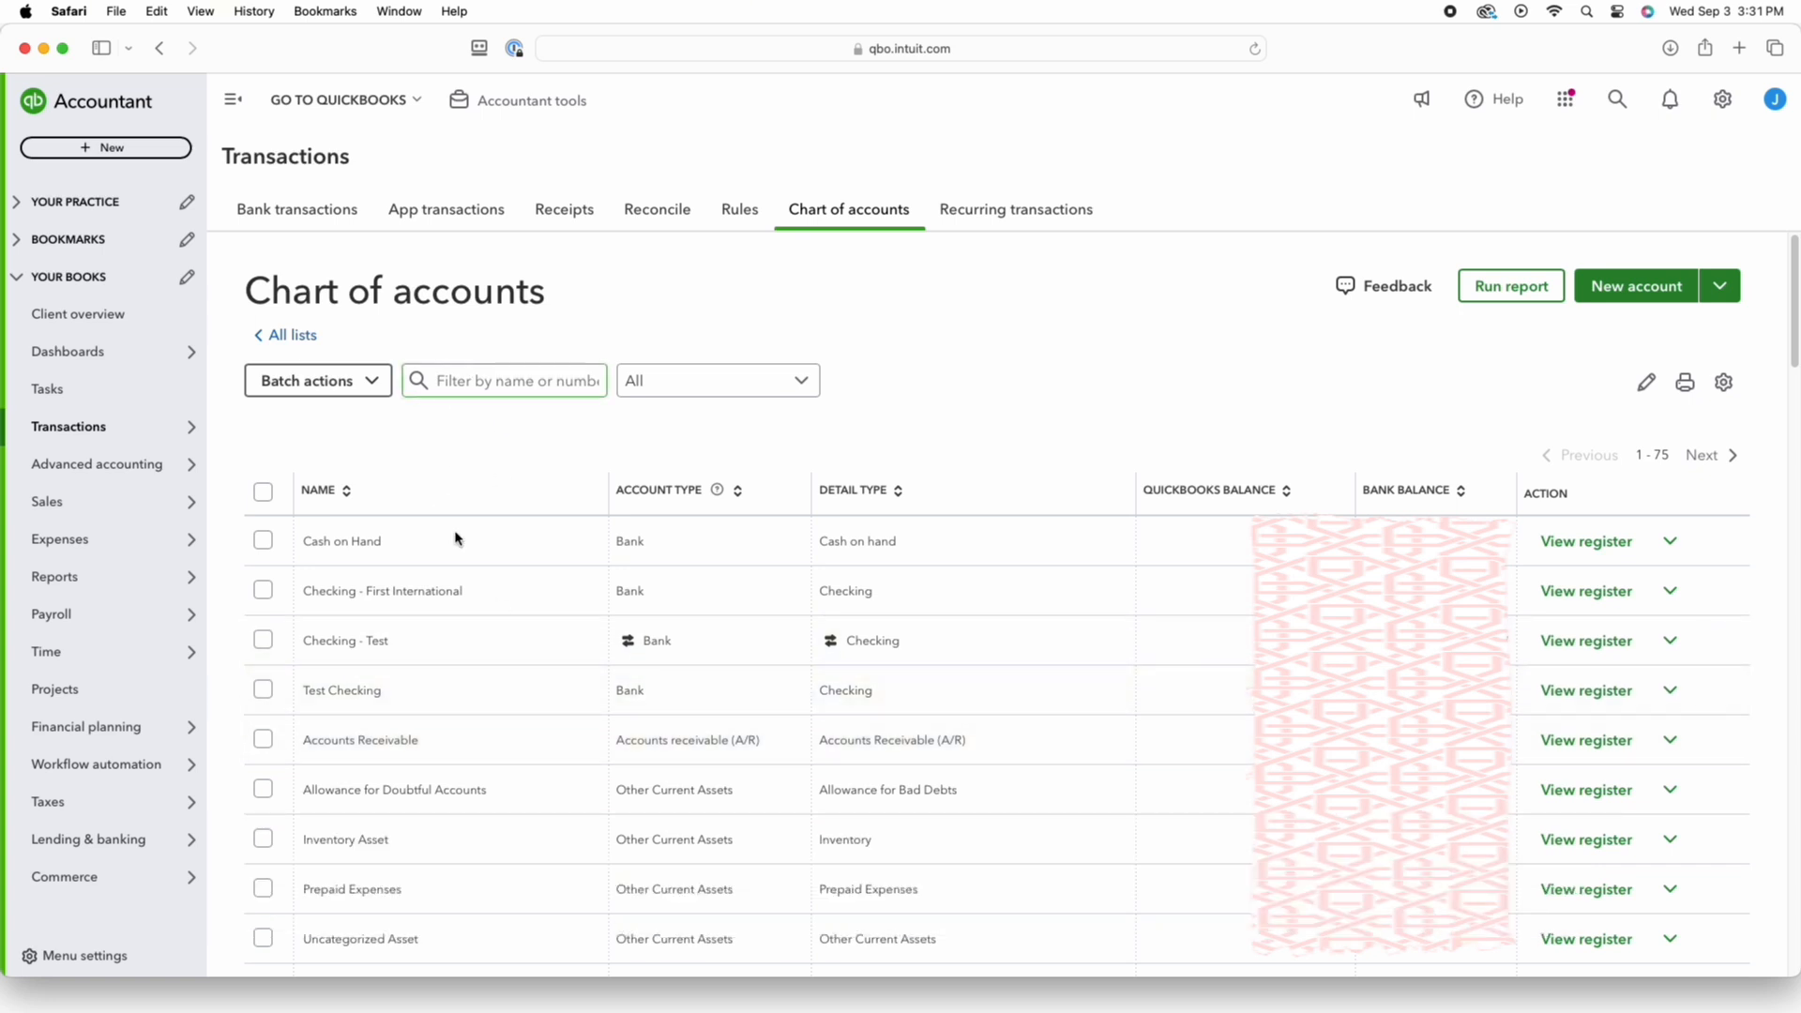
scroll(469, 656, down, 5)
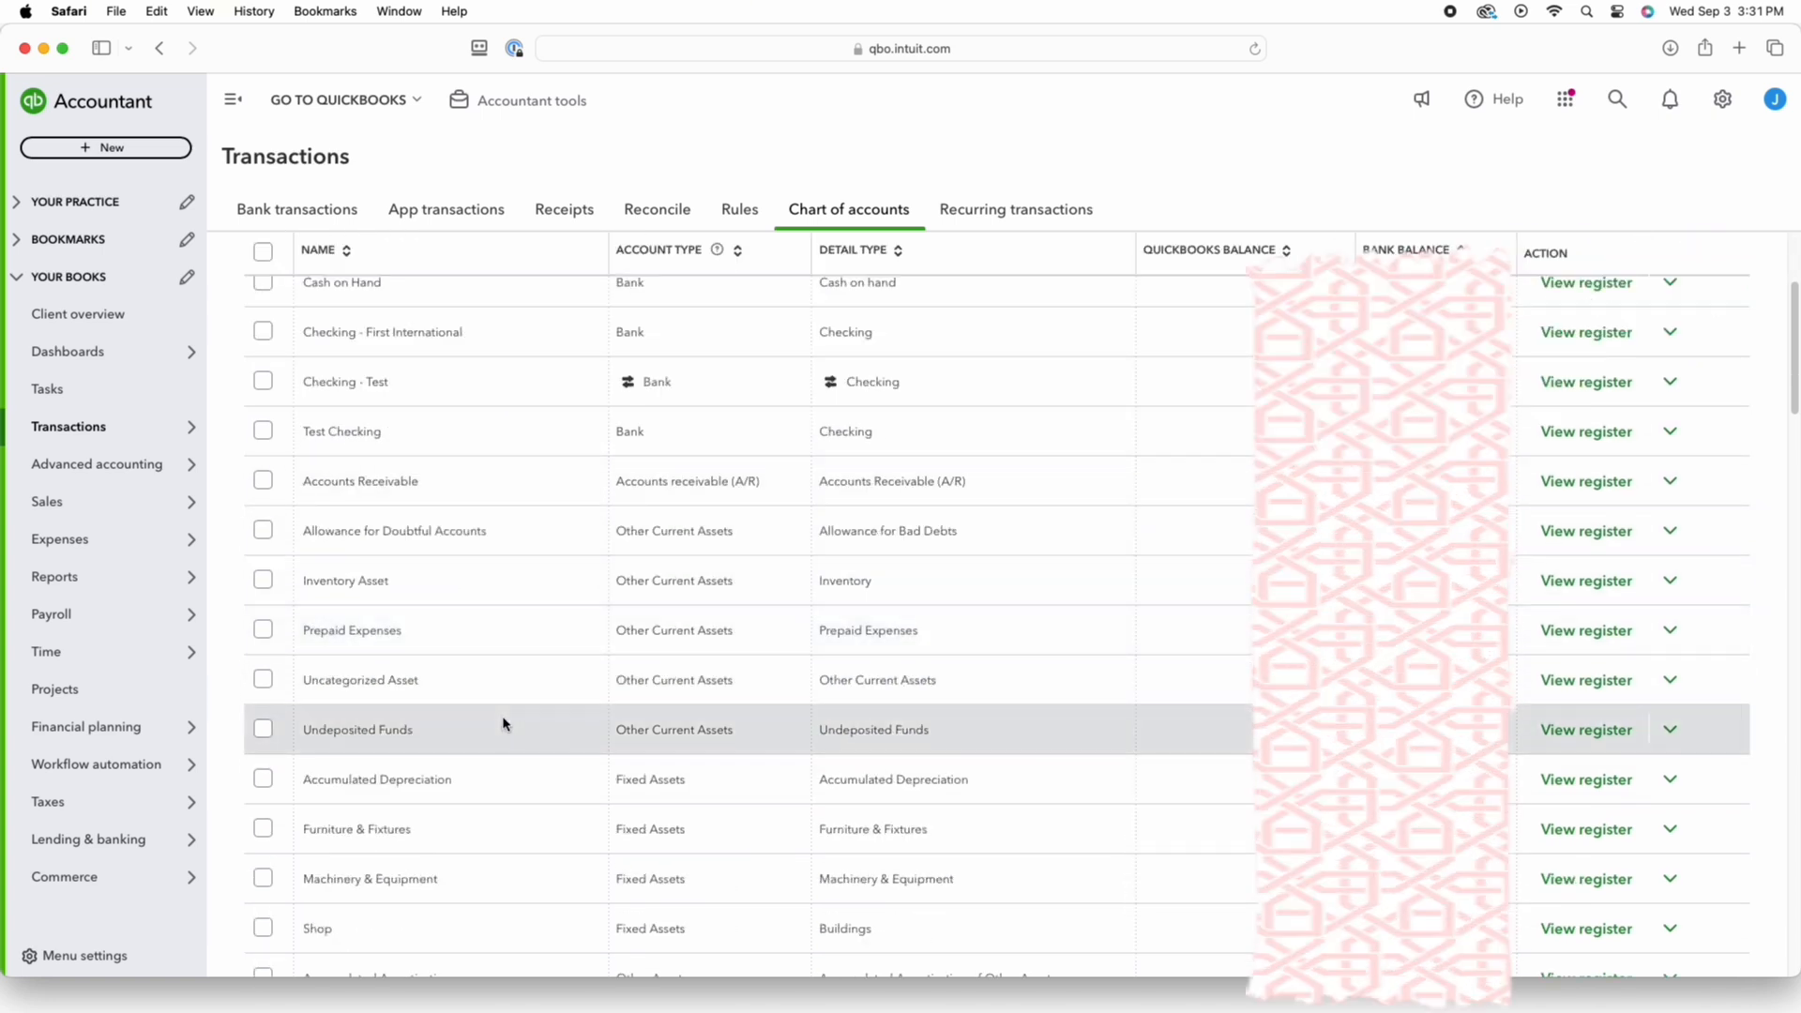
scroll(507, 656, up, 5)
click(497, 384)
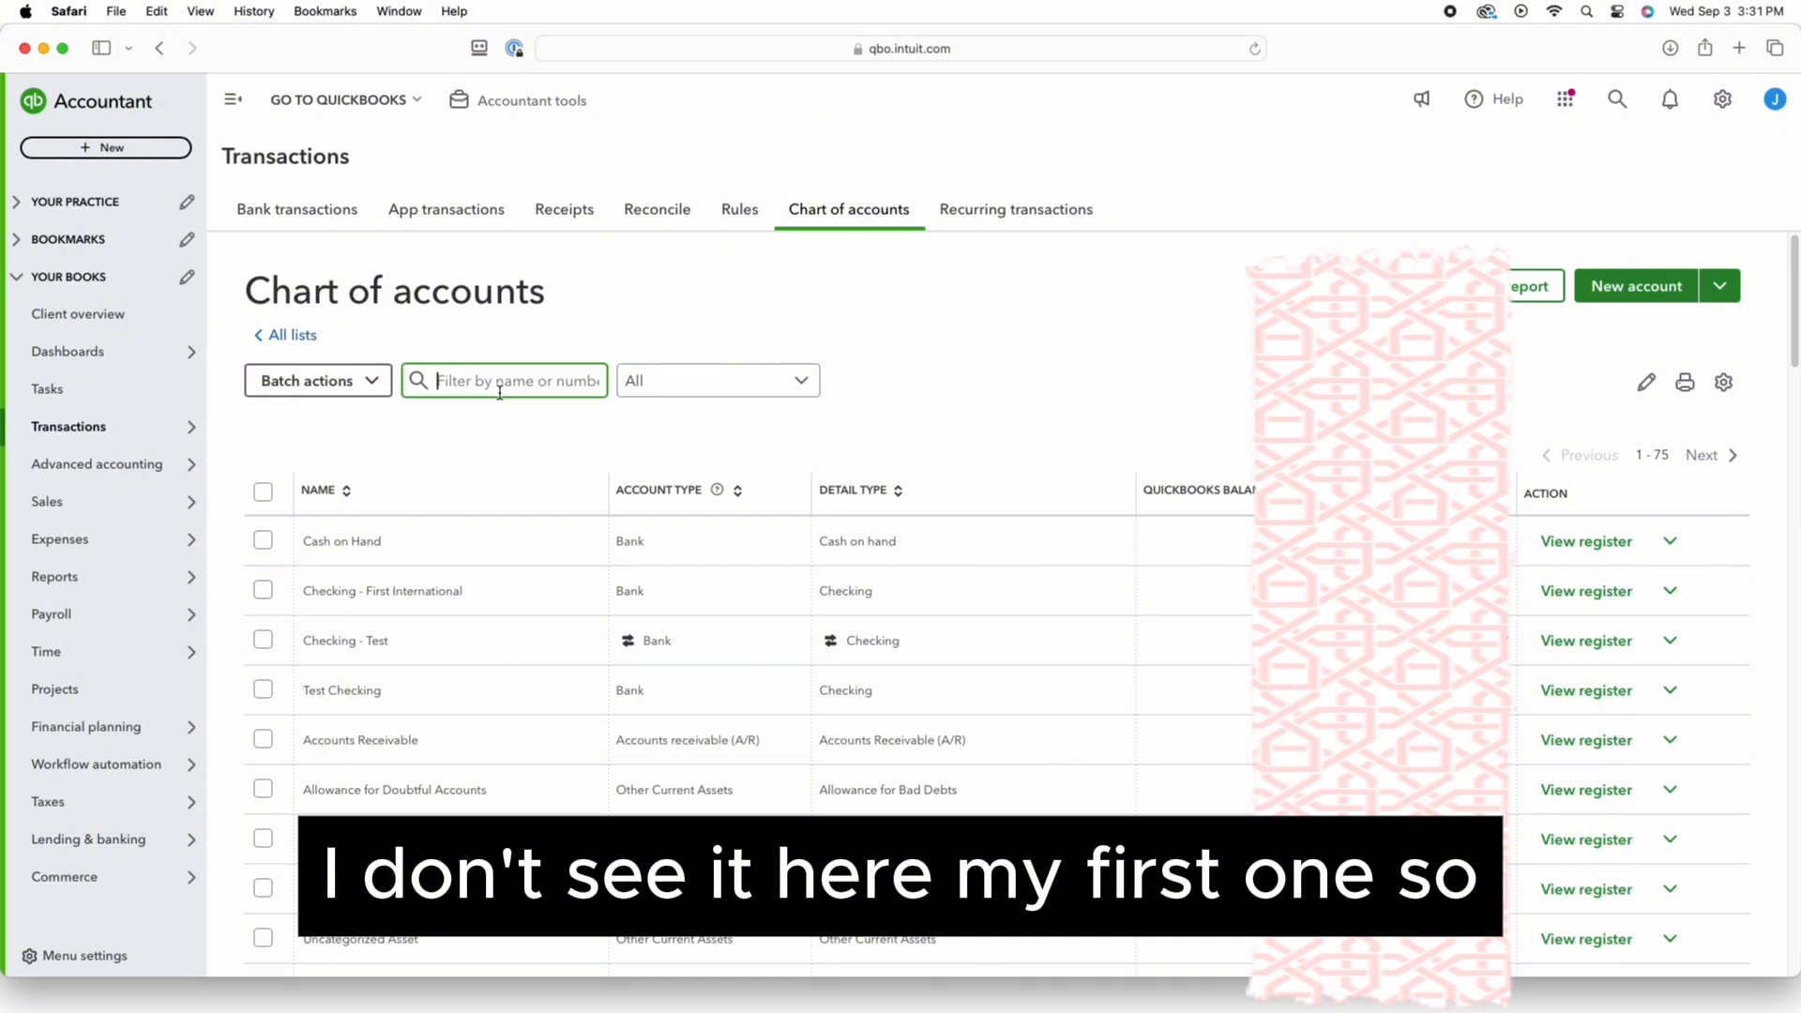
text(credi)
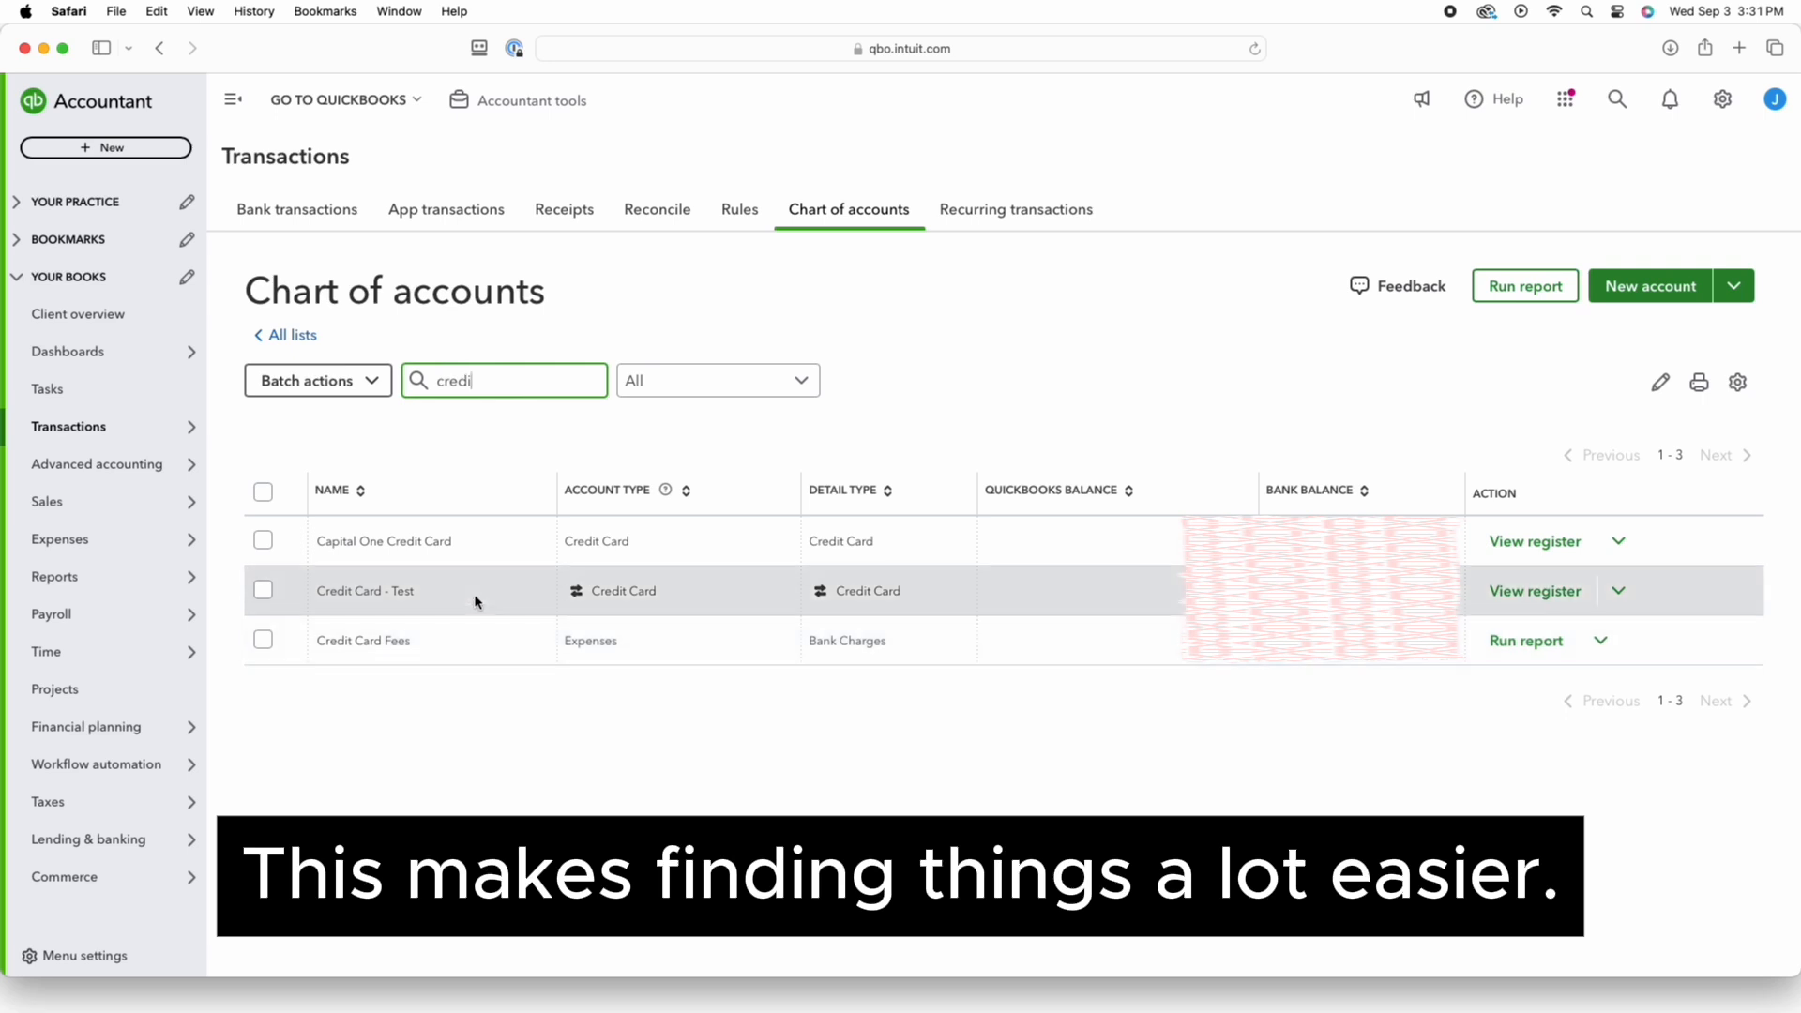
click(1535, 591)
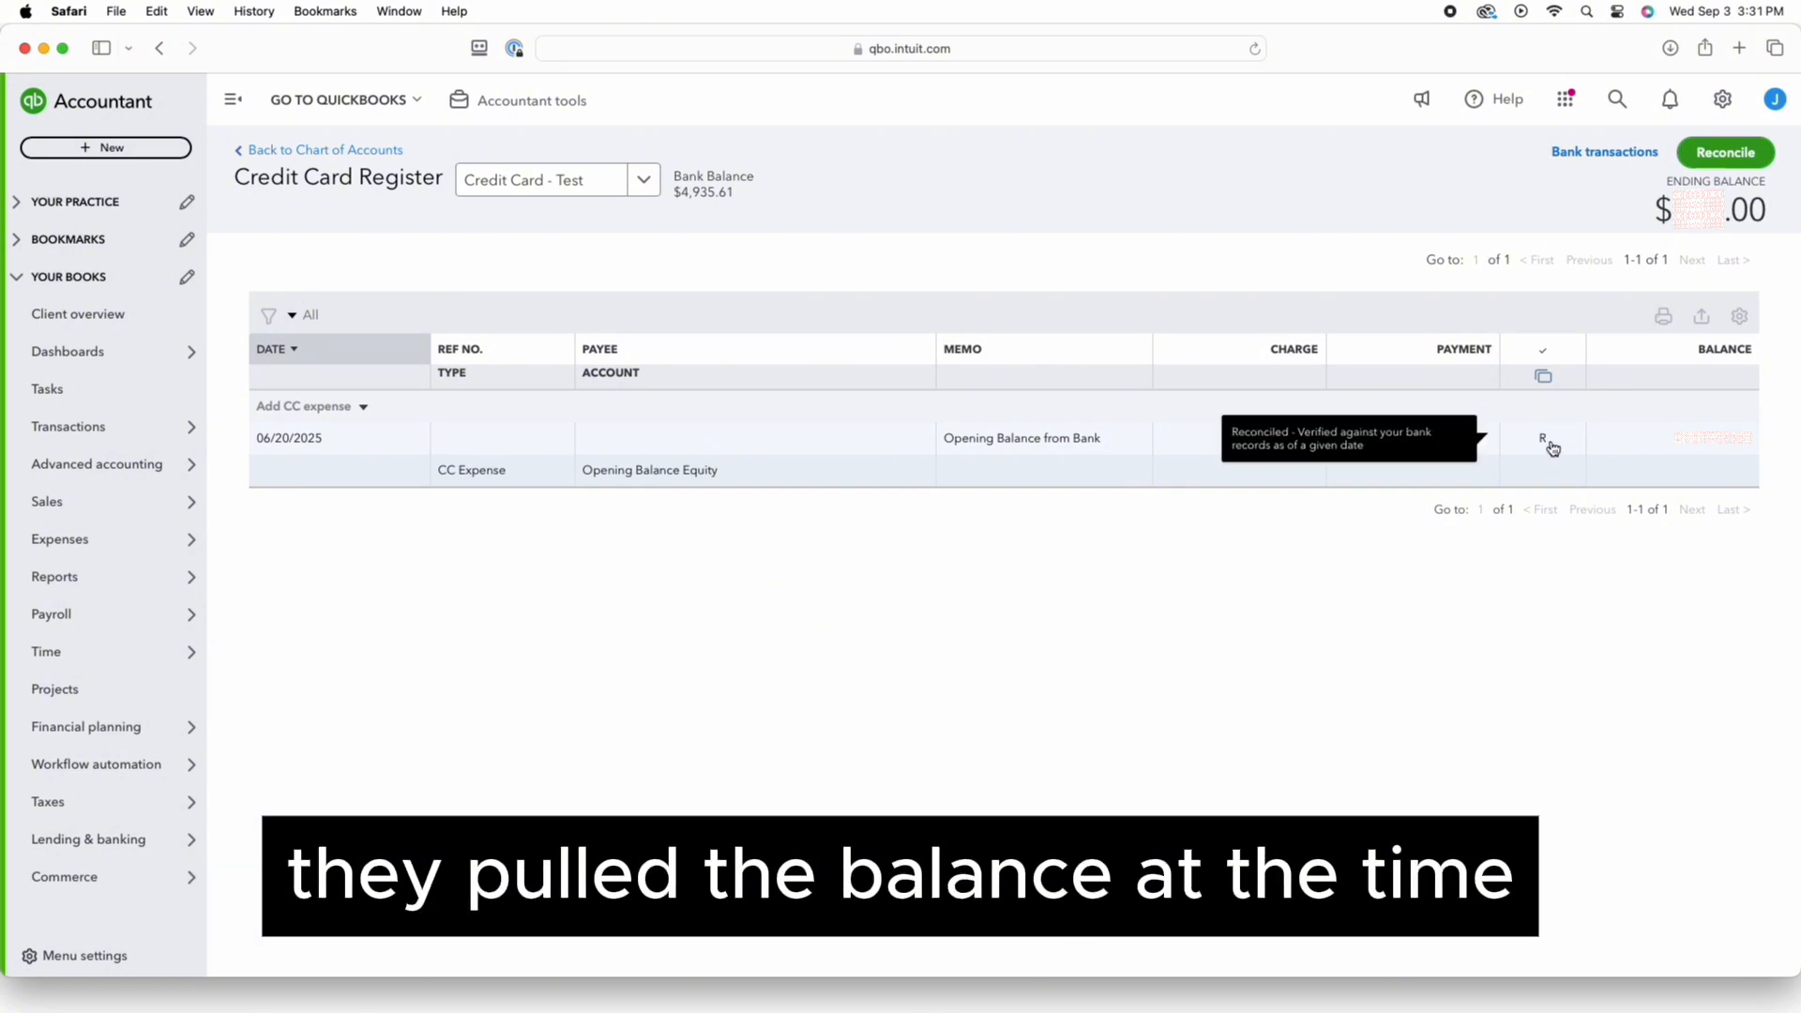
Delete the reconciled Opening Balance charge from the Credit Card - Test register
click(1208, 464)
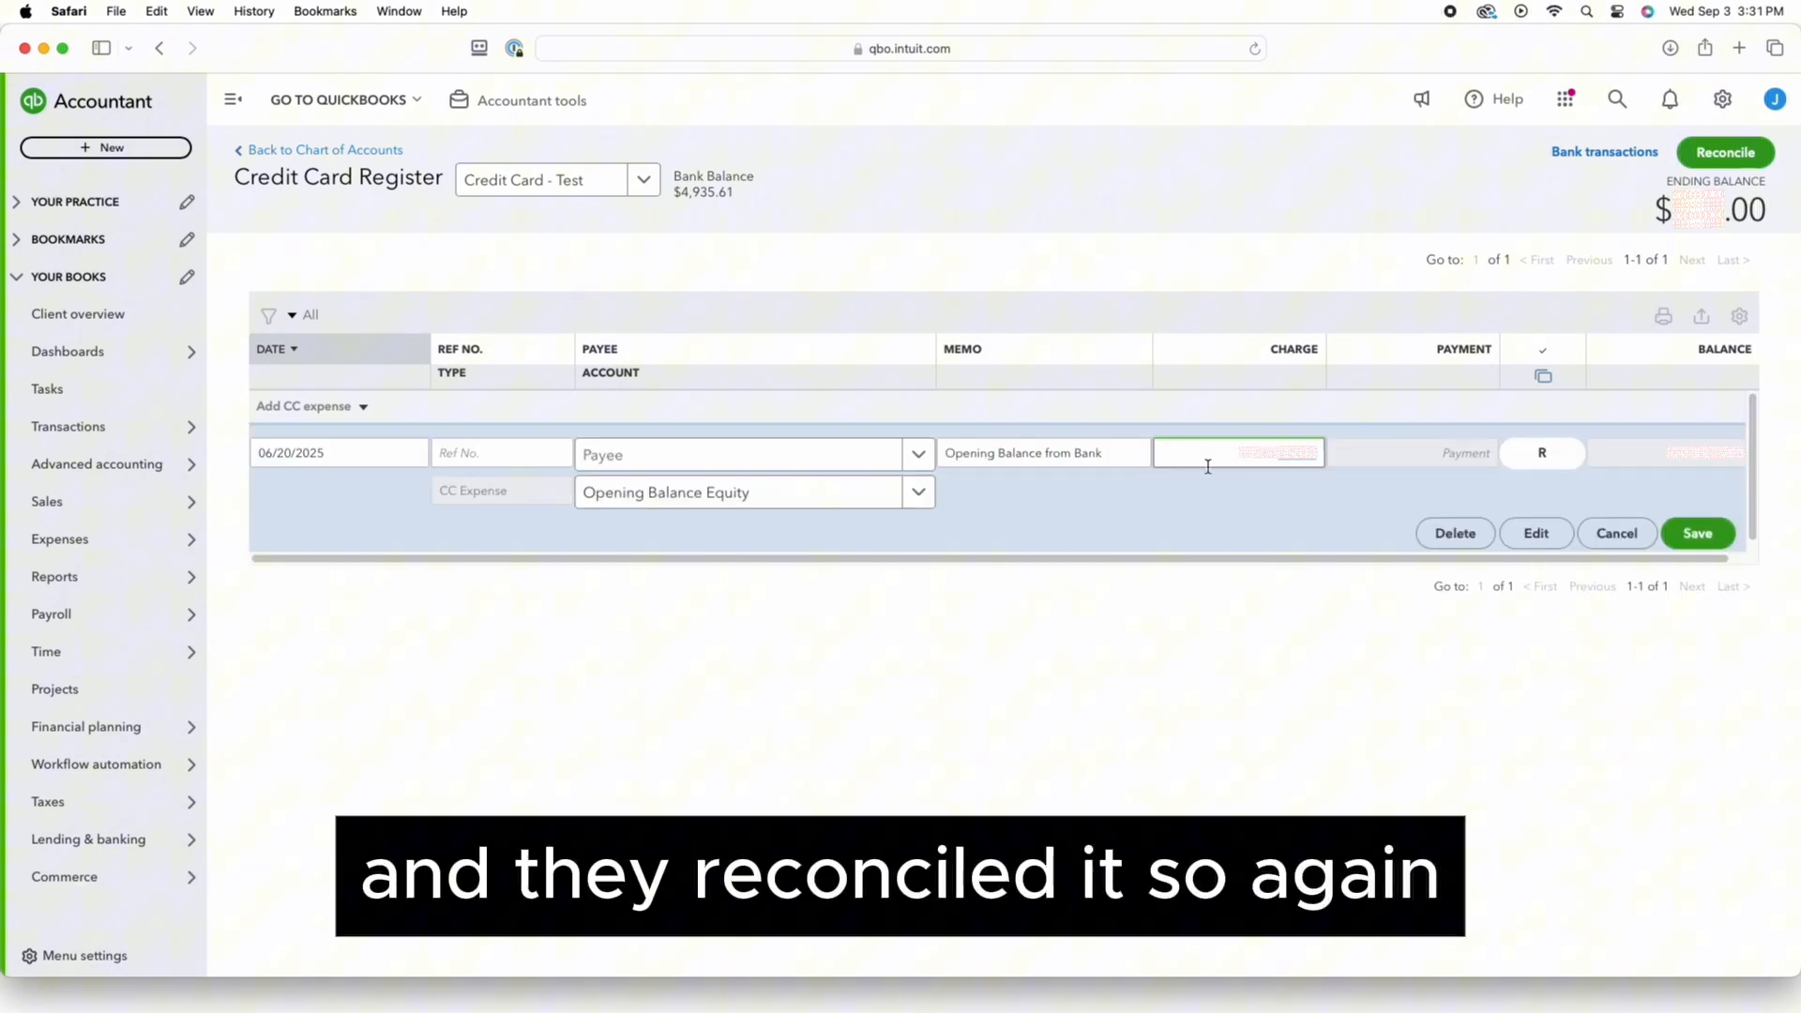
click(1477, 537)
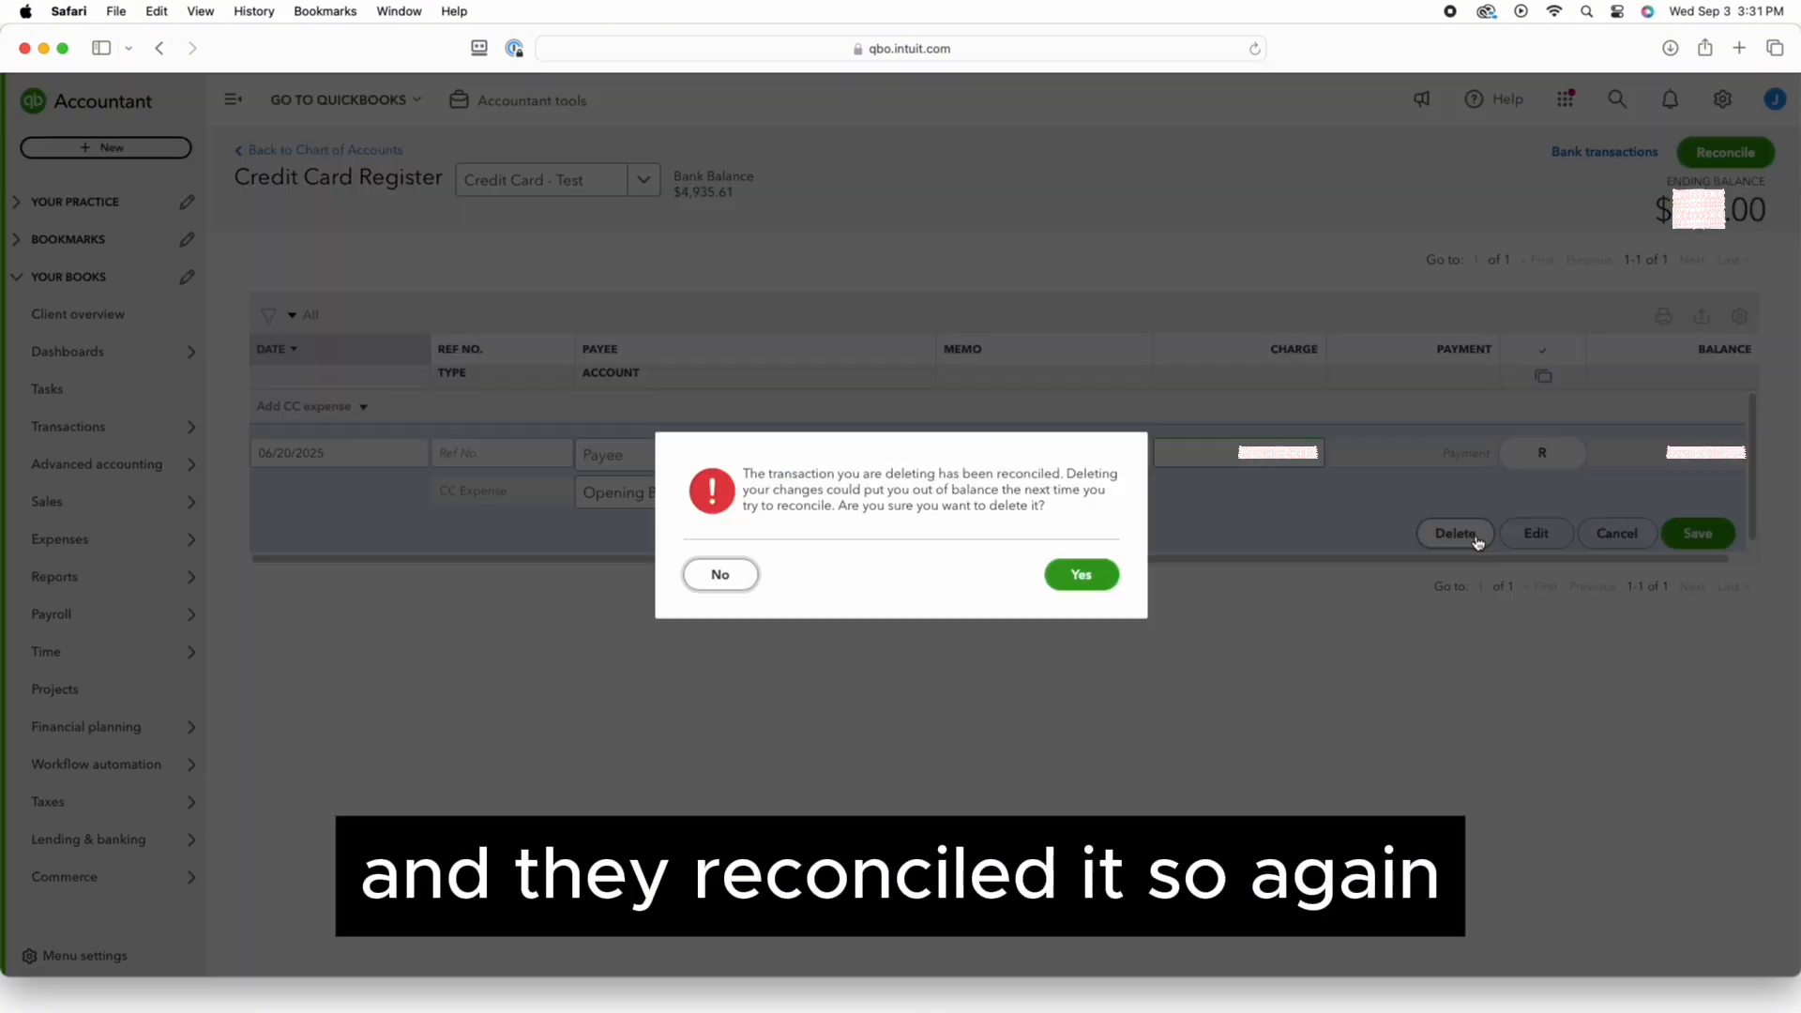
click(1101, 585)
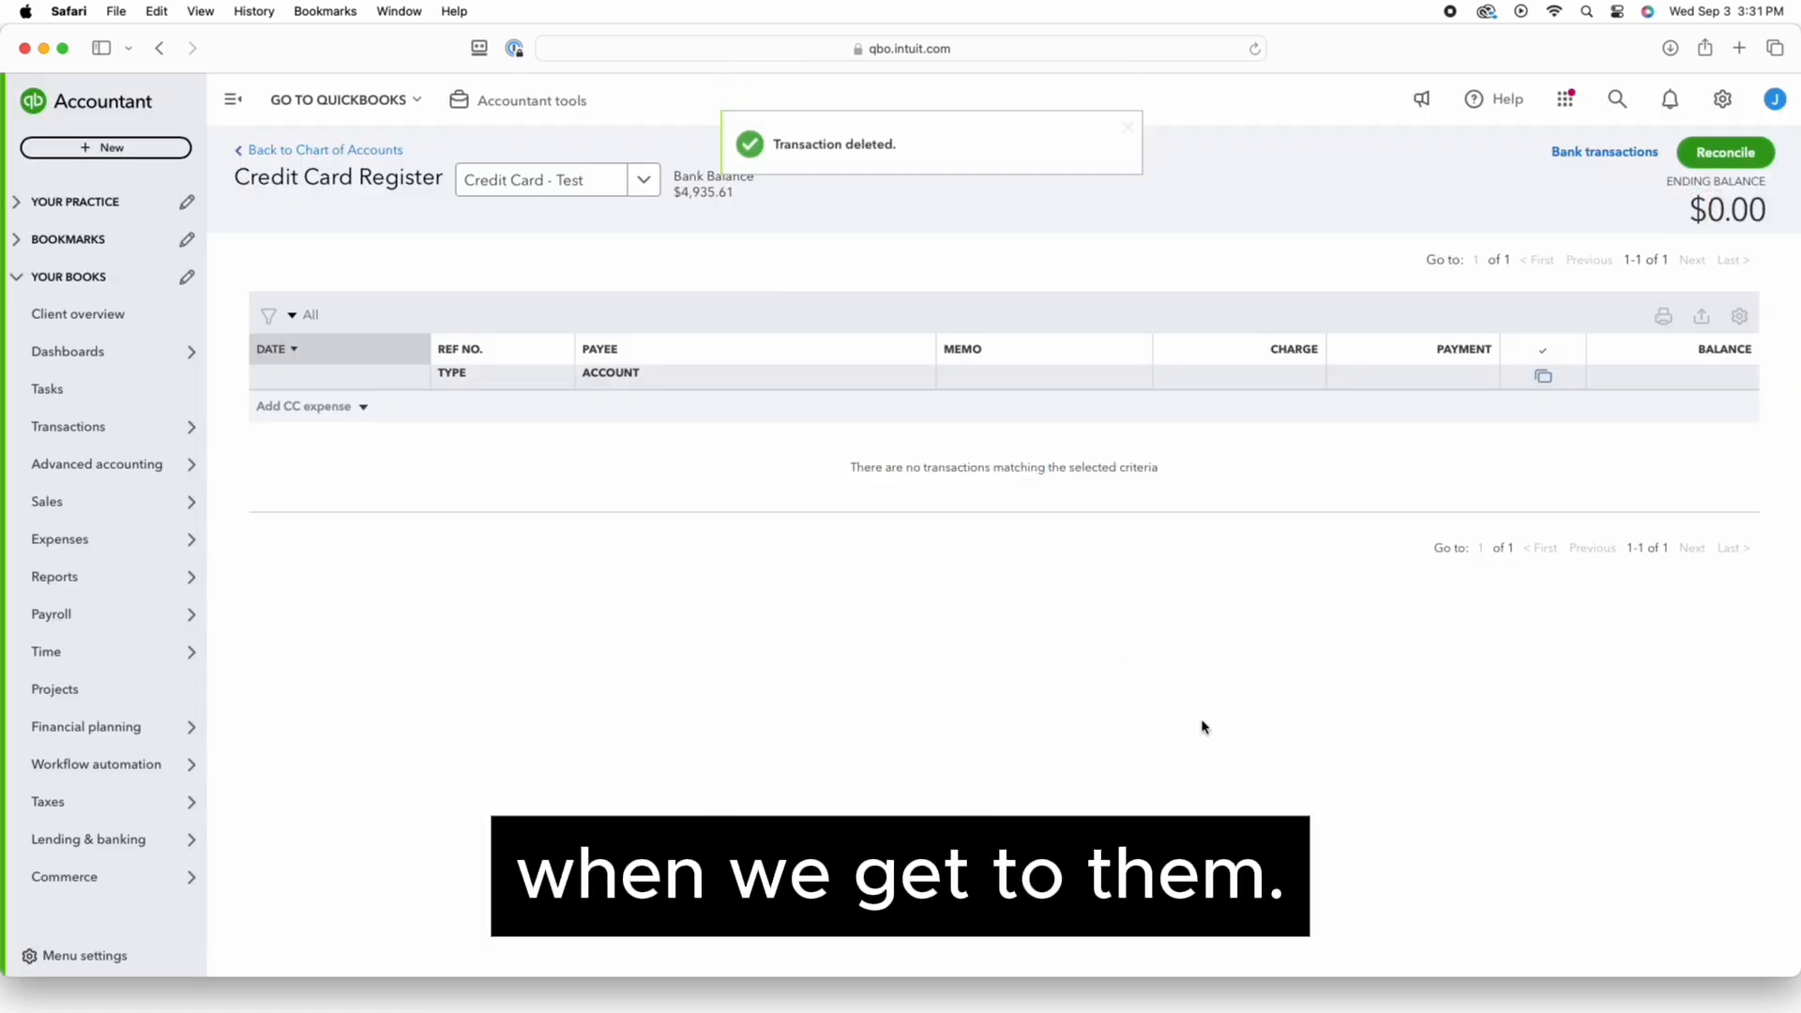